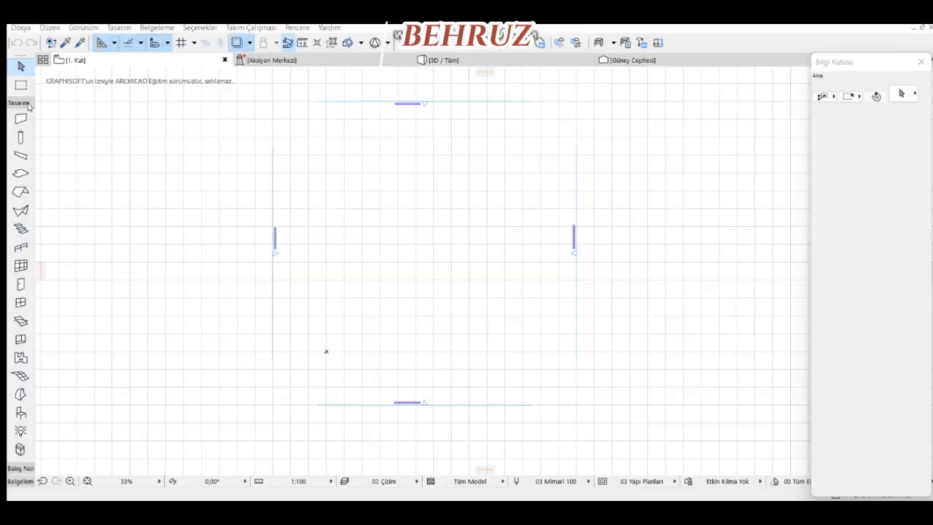
# Draw a 160 × 160 cm square on the floor plan with the Line tool's rectangle method.
pyautogui.click(26, 130)
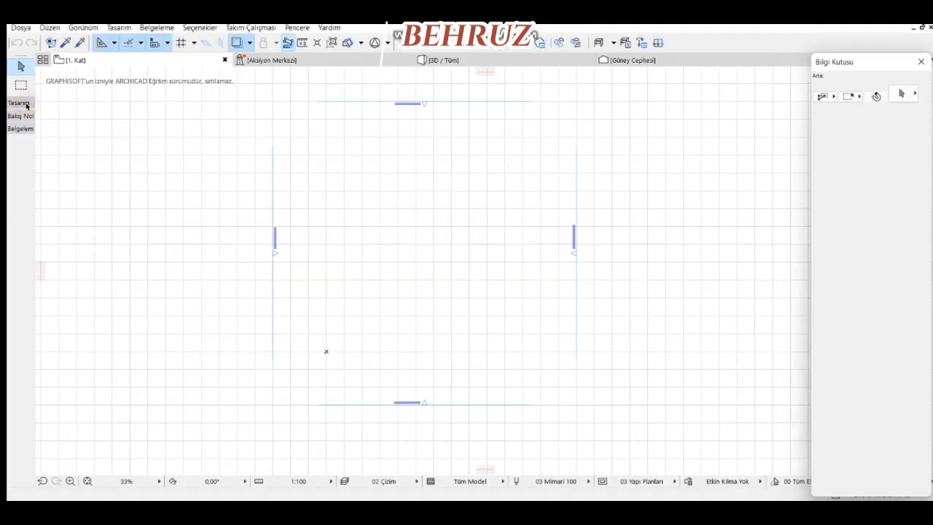
pyautogui.click(21, 309)
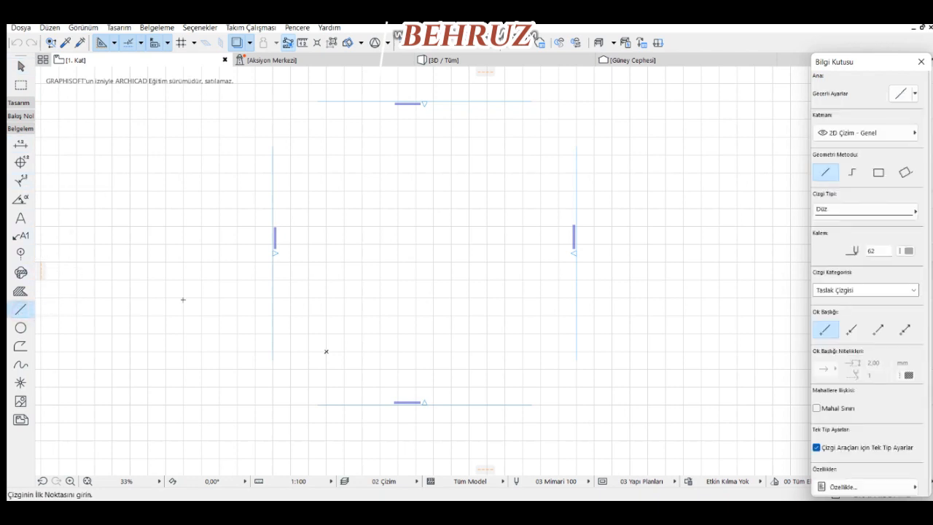
pyautogui.click(878, 172)
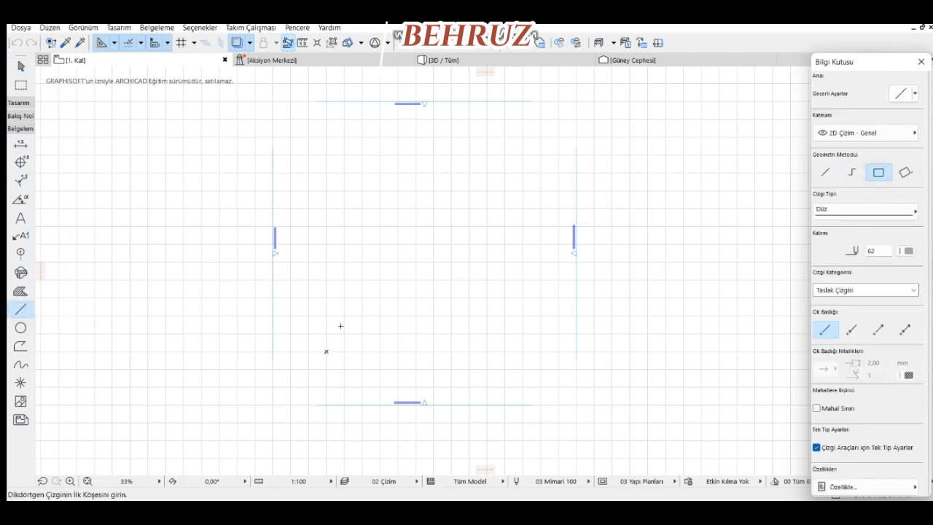
pyautogui.click(344, 332)
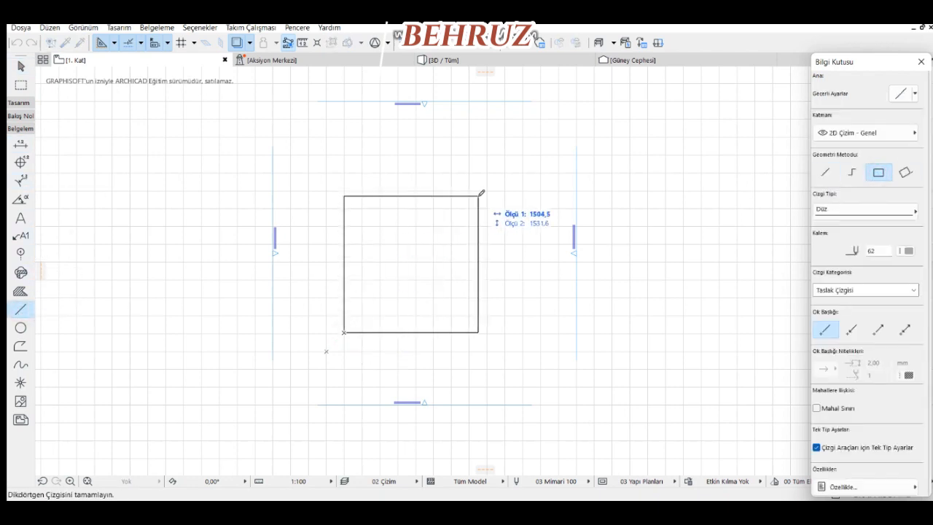
pyautogui.write('160')
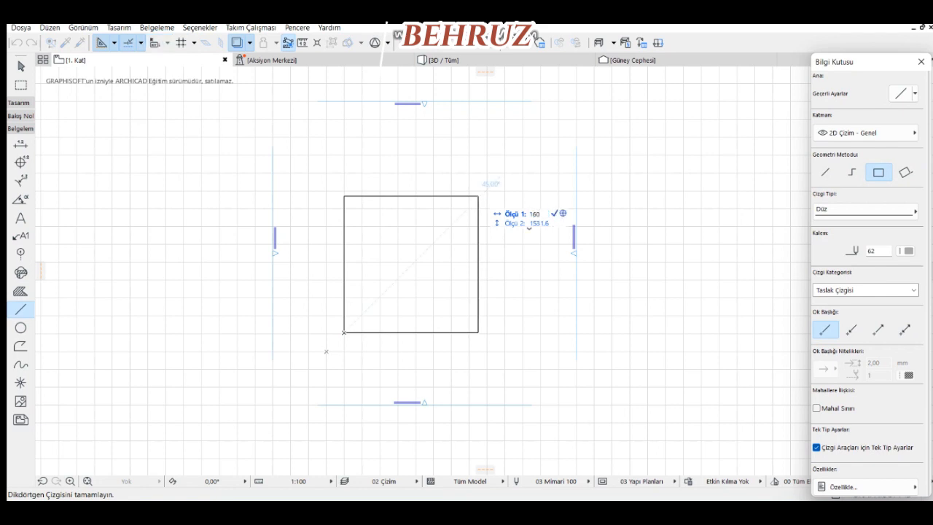
pyautogui.press('Tab')
pyautogui.write('160')
pyautogui.press('Return')
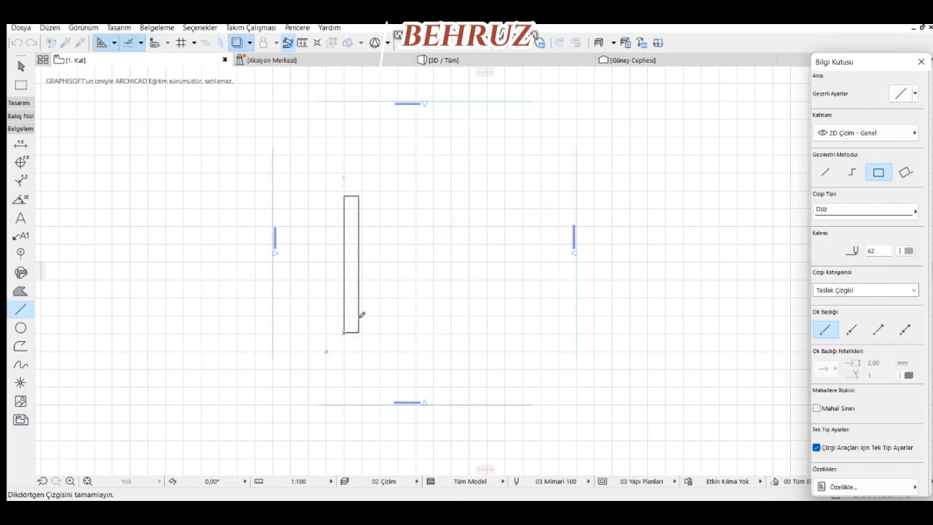
# Draw both diagonals of the square as single lines from corner to corner.
pyautogui.scroll(10, 352, 328)
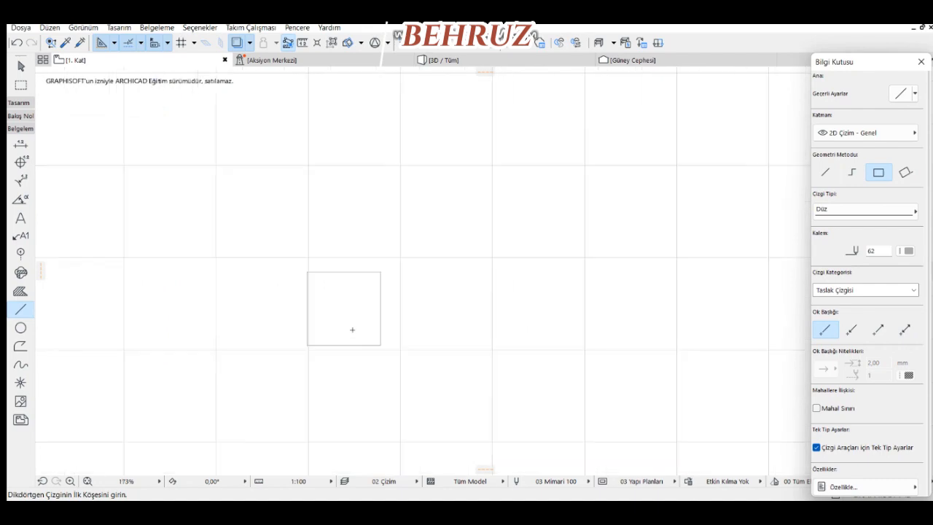
pyautogui.moveTo(327, 316); pyautogui.dragTo(404, 291, button='middle')
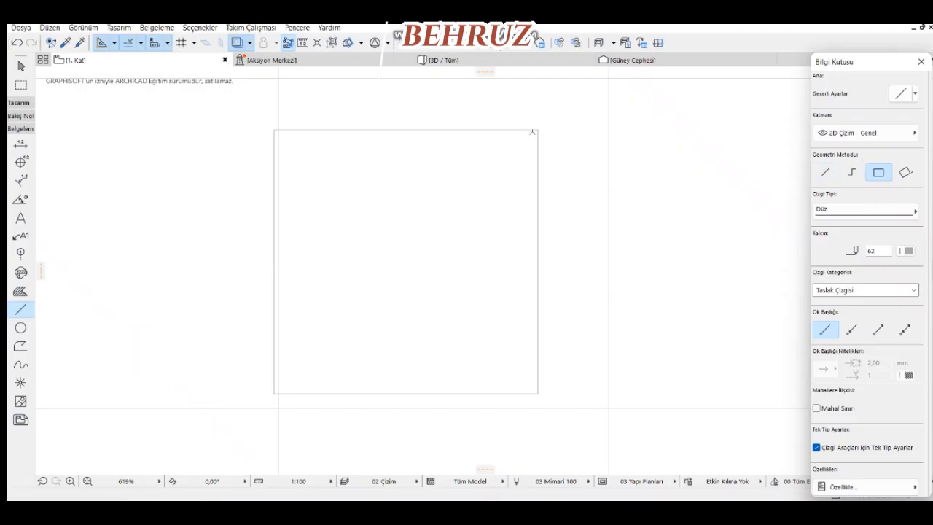
pyautogui.click(538, 129)
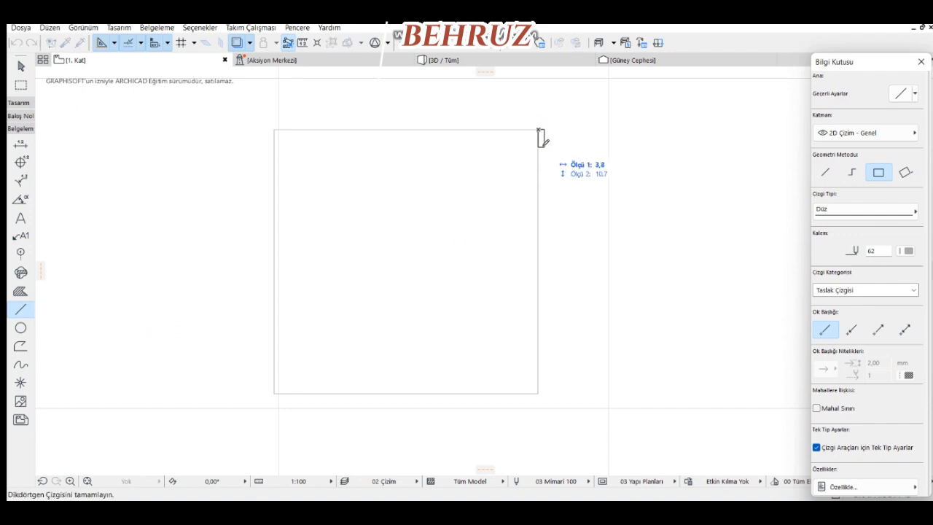
pyautogui.click(825, 172)
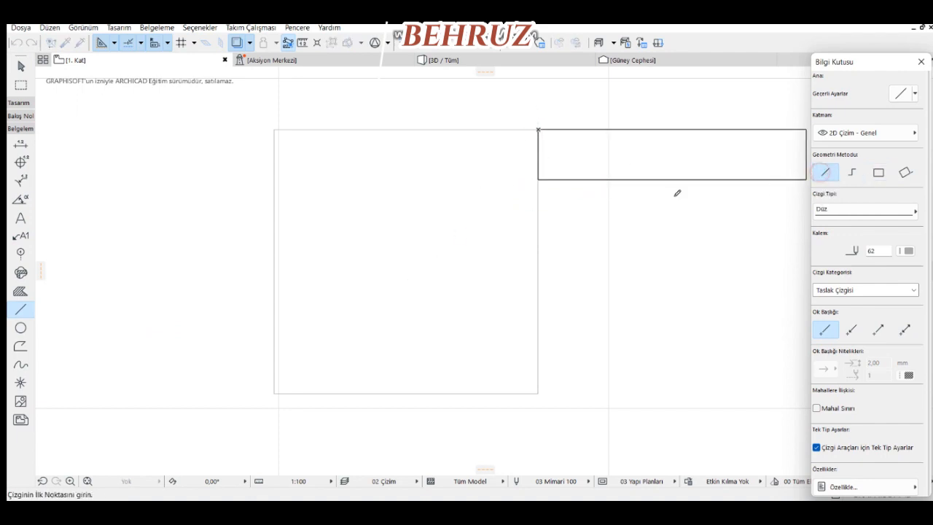
pyautogui.click(275, 393)
pyautogui.click(275, 129)
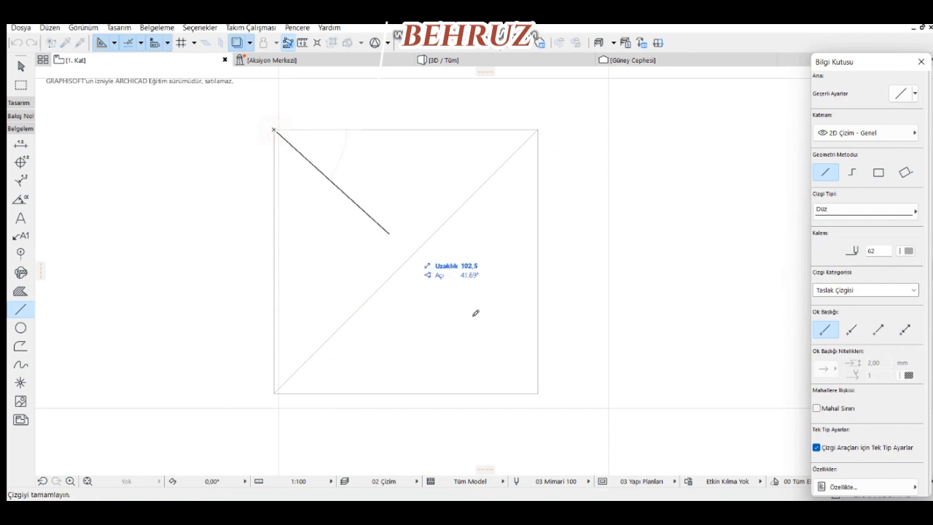
pyautogui.click(538, 393)
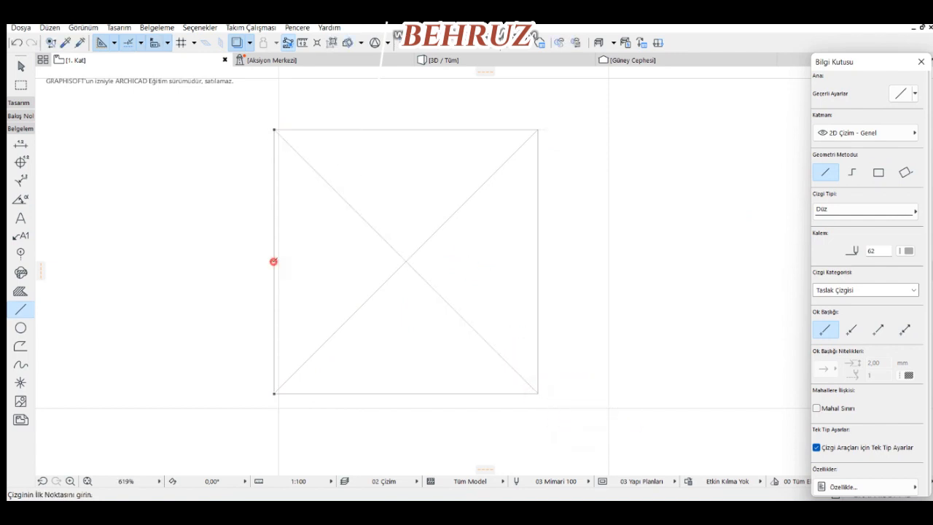
# Draw the square's horizontal and vertical centre lines between the midpoints of its opposite sides.
pyautogui.click(274, 261)
pyautogui.click(538, 261)
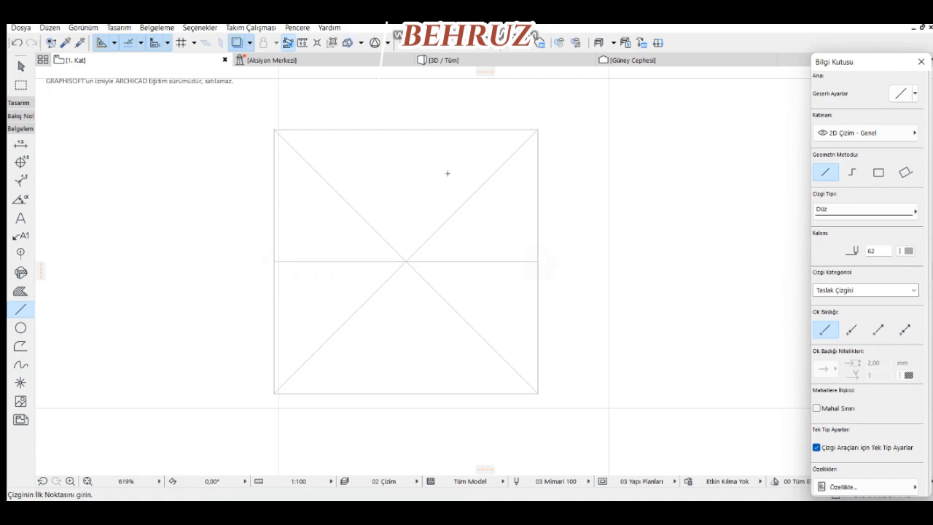
pyautogui.click(406, 129)
pyautogui.click(406, 393)
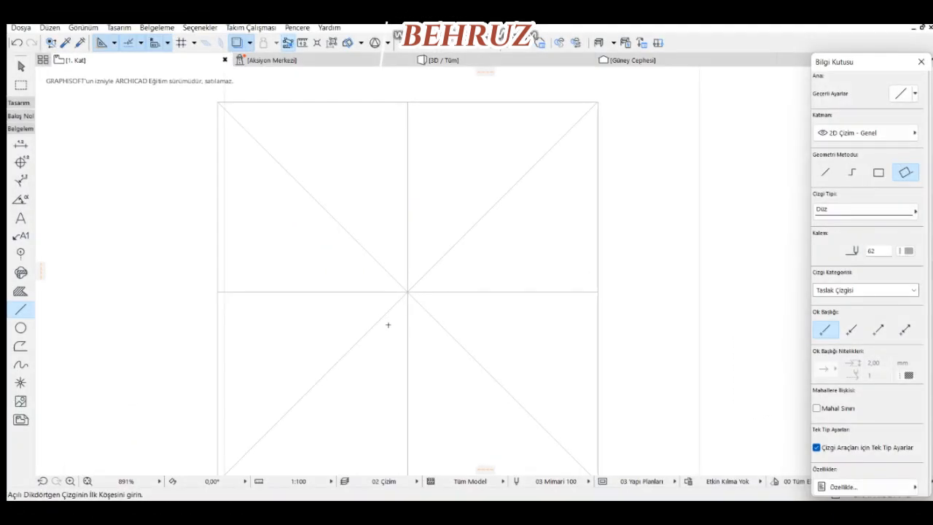
# Draw a 40 × 40 cm square rotated 45°, starting on the diagonal just below the centre of the large square.
pyautogui.click(372, 314)
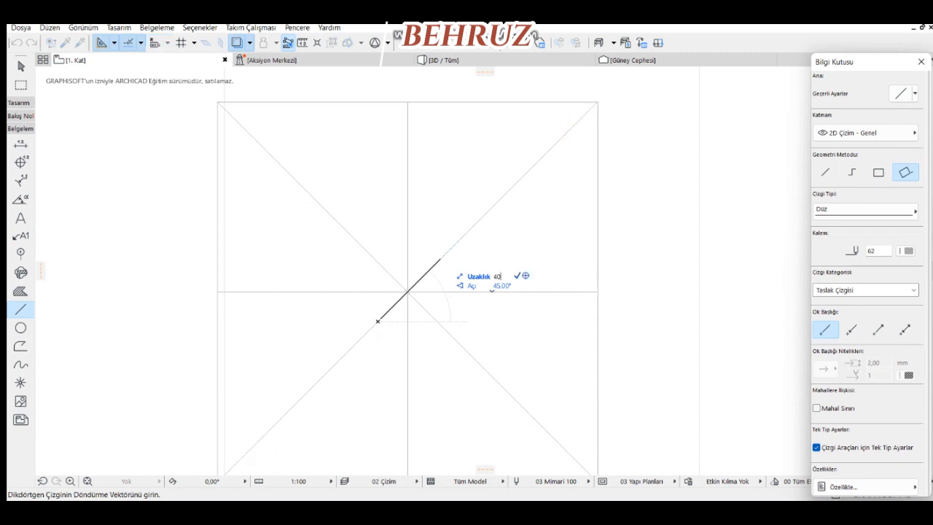
pyautogui.click(444, 254)
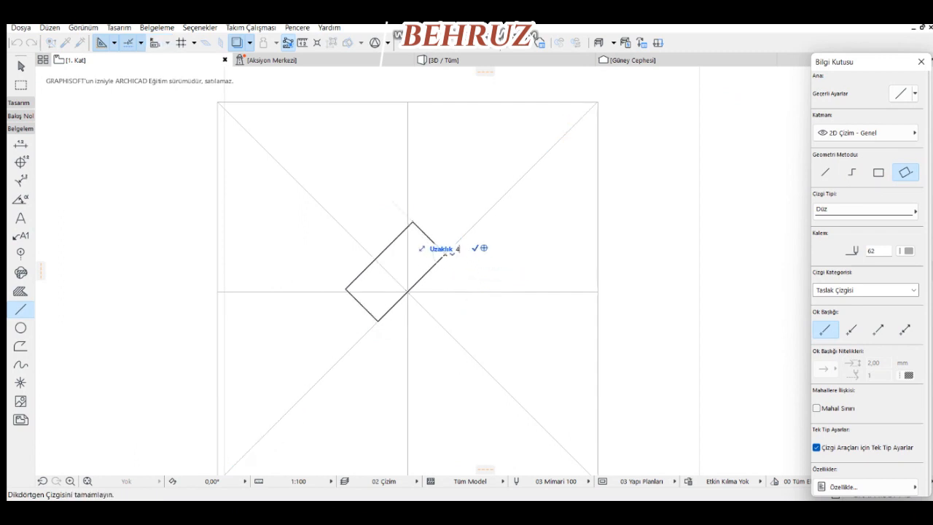
pyautogui.click(378, 187)
# Move the 40 cm rotated square so its corners lie on the centre lines and it is centred in the large square.
pyautogui.keyDown('shift'); pyautogui.click(378, 188); pyautogui.keyUp('shift')
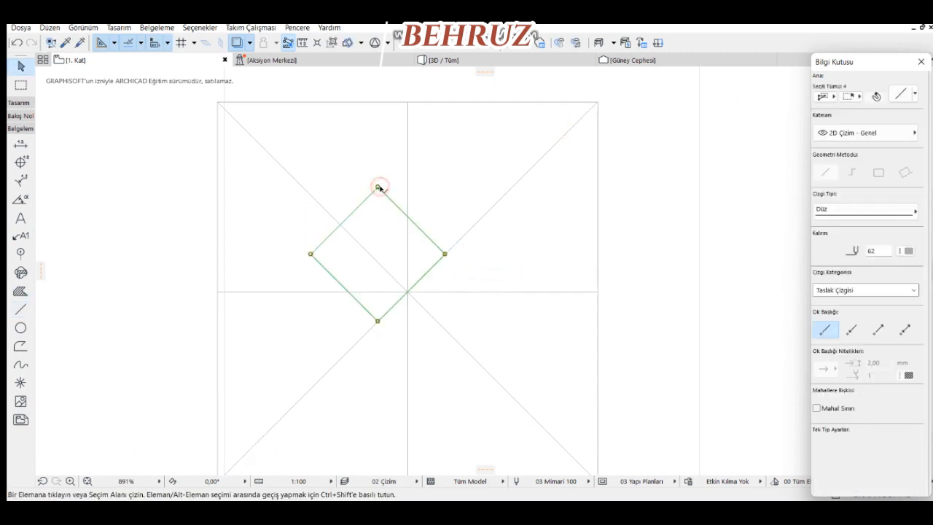
pyautogui.click(378, 188)
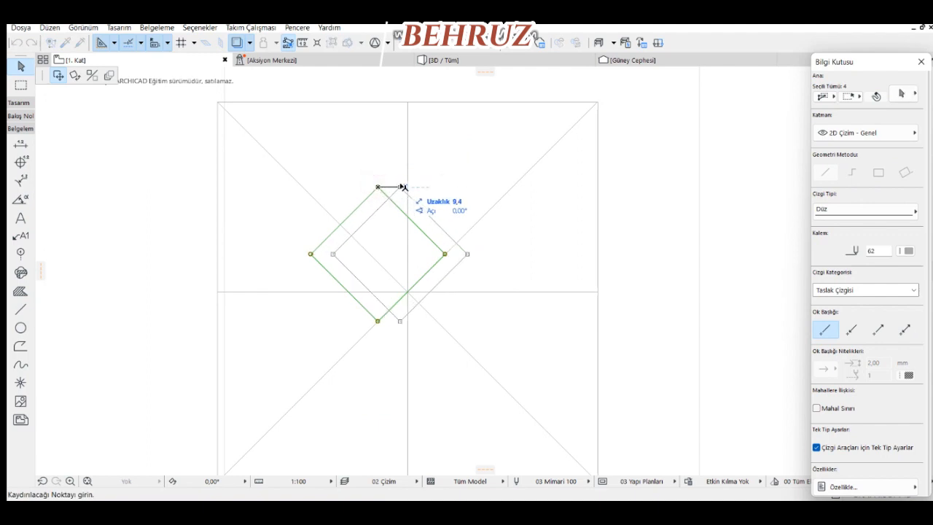
pyautogui.click(408, 187)
pyautogui.click(475, 254)
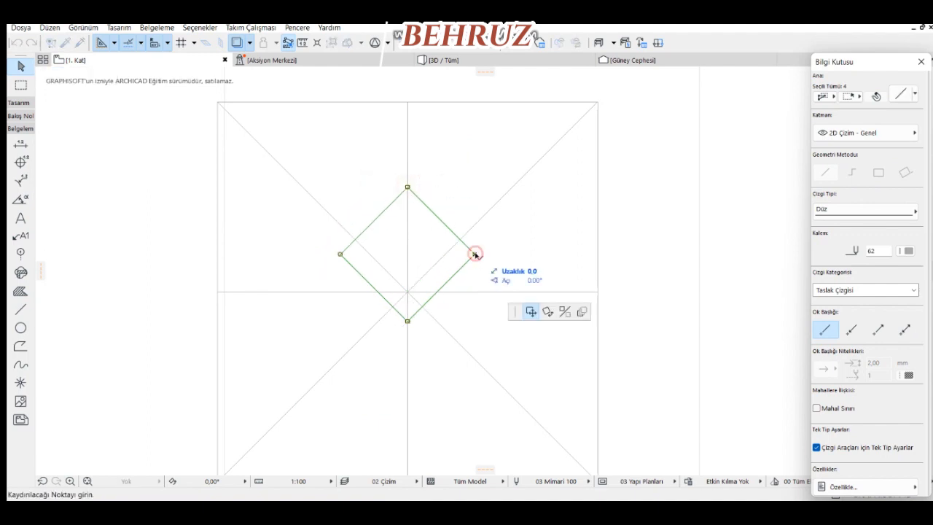
pyautogui.click(474, 292)
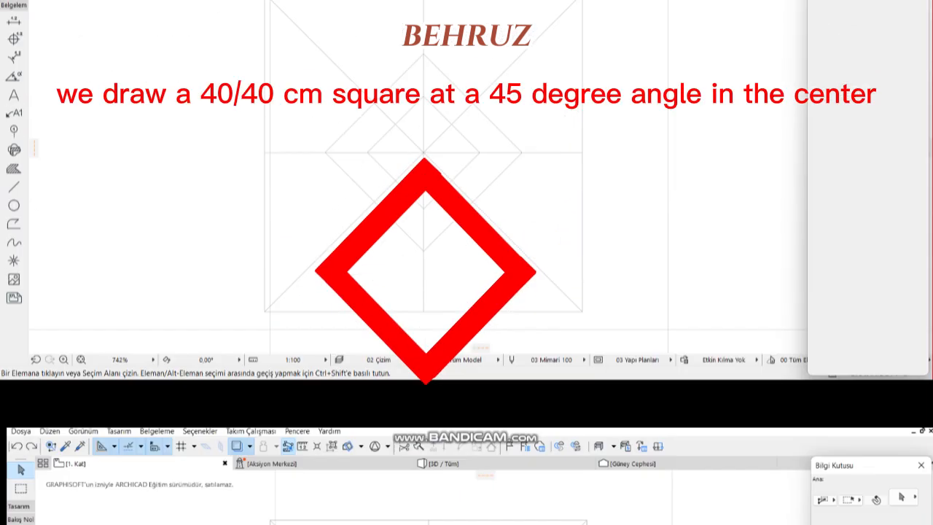
# Draw a 70 × 70 cm square rotated 45° with its first corner at the centre of the large square.
pyautogui.click(21, 309)
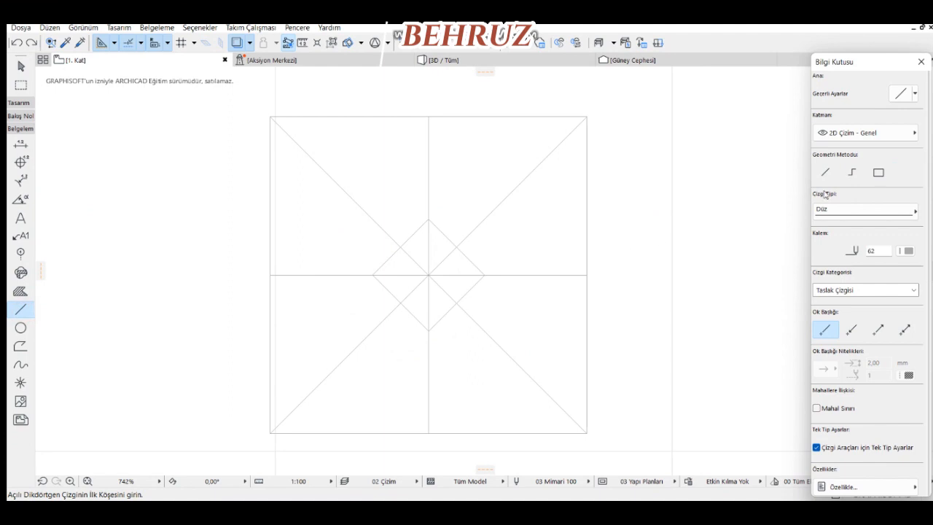
pyautogui.click(428, 275)
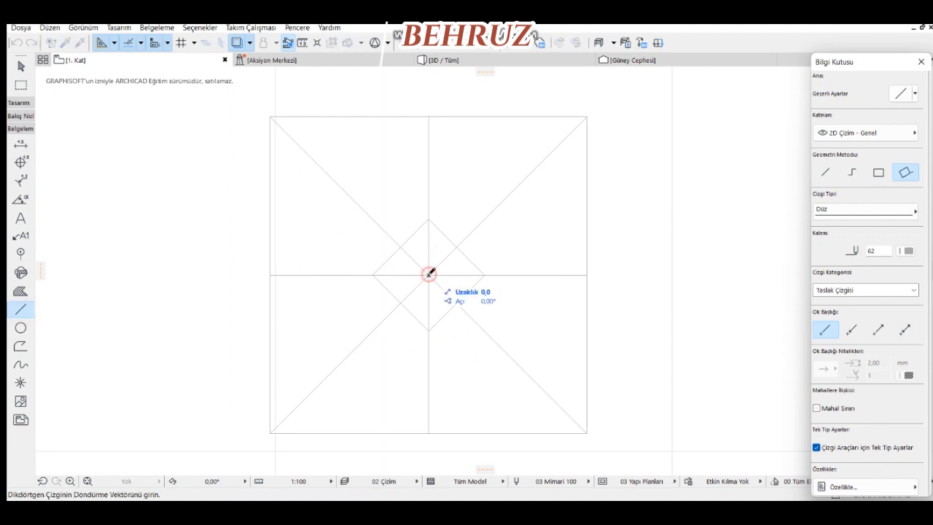
pyautogui.write('70')
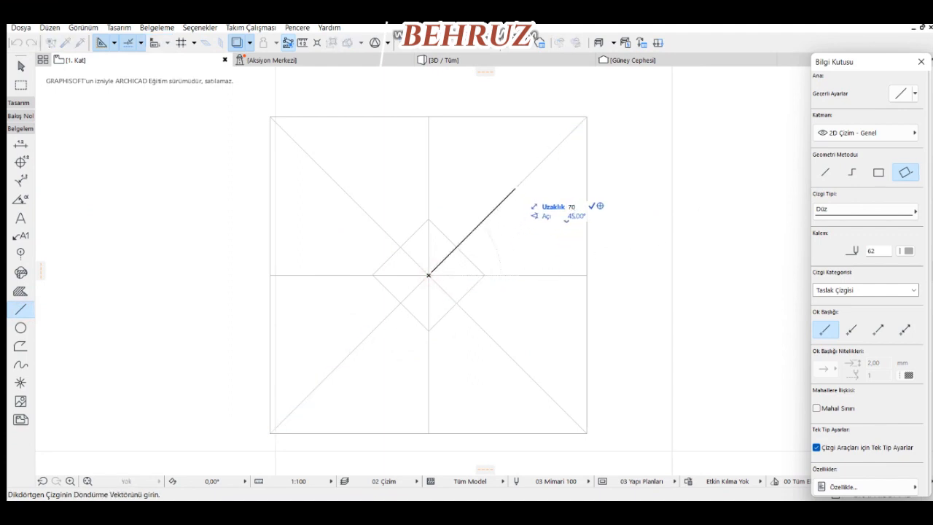
pyautogui.press('Return')
pyautogui.write('70')
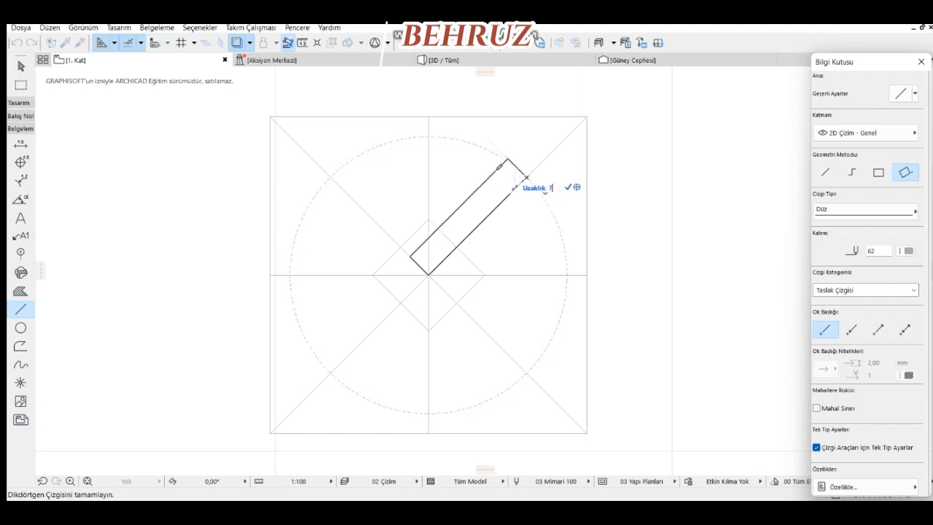
pyautogui.press('Return')
pyautogui.press('Escape')
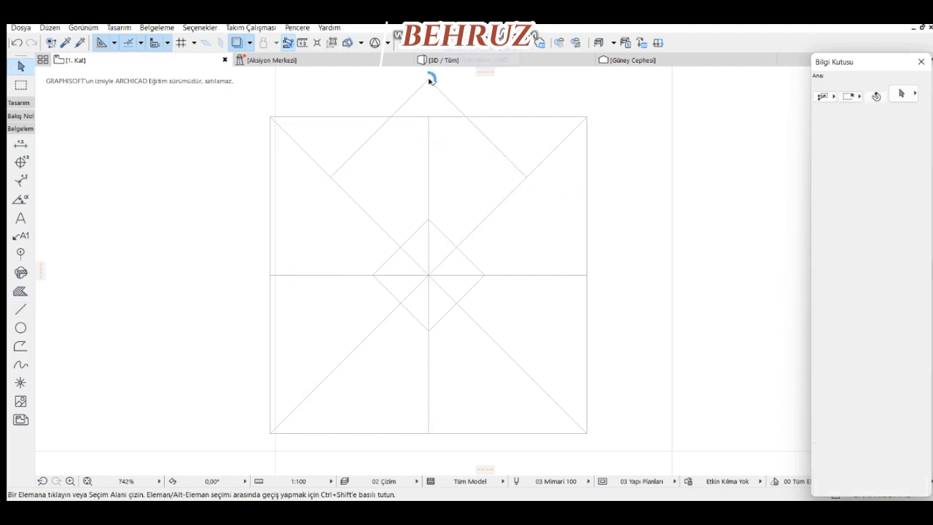
# Move the 70 cm rotated square straight down until its side corner meets the horizontal centre line.
pyautogui.click(513, 166)
pyautogui.click(526, 177)
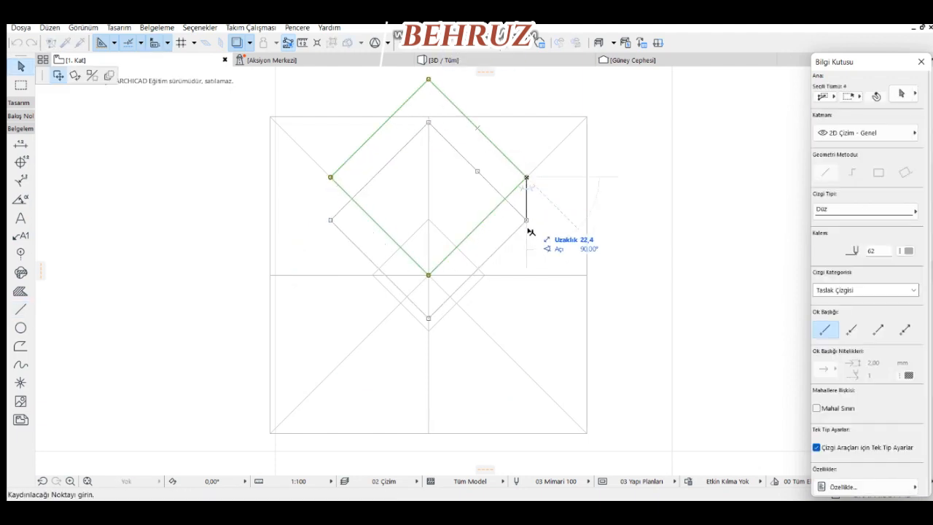
pyautogui.click(526, 276)
pyautogui.click(645, 219)
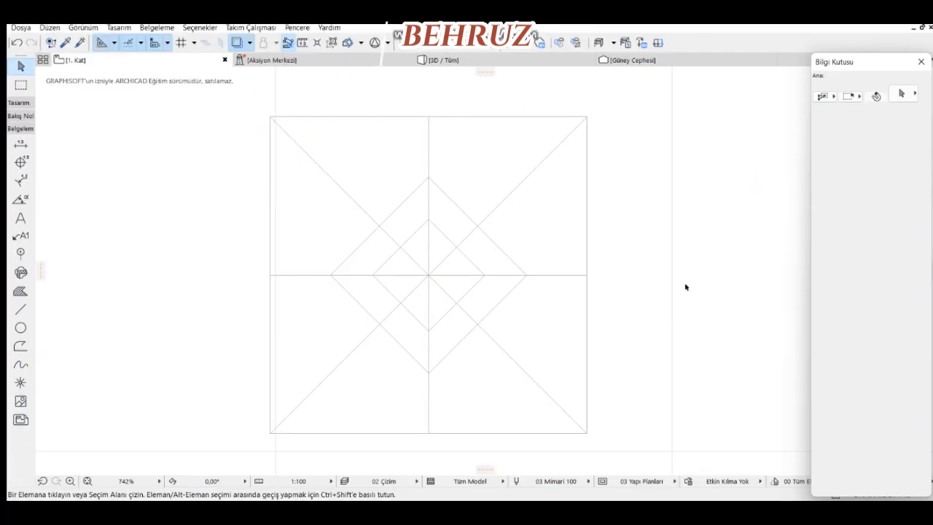
# Extend the upper-right sides of both rotated squares to the right edge of the large square.
pyautogui.click(452, 202)
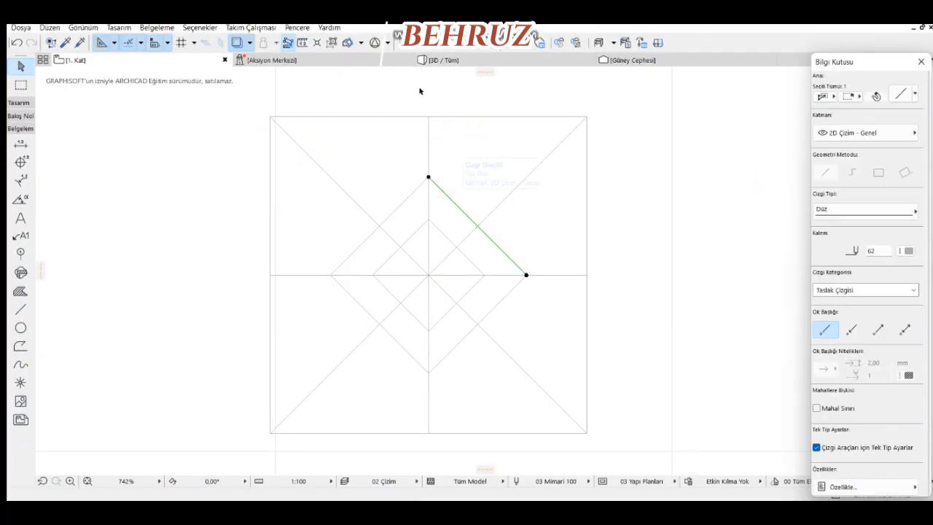
pyautogui.click(586, 337)
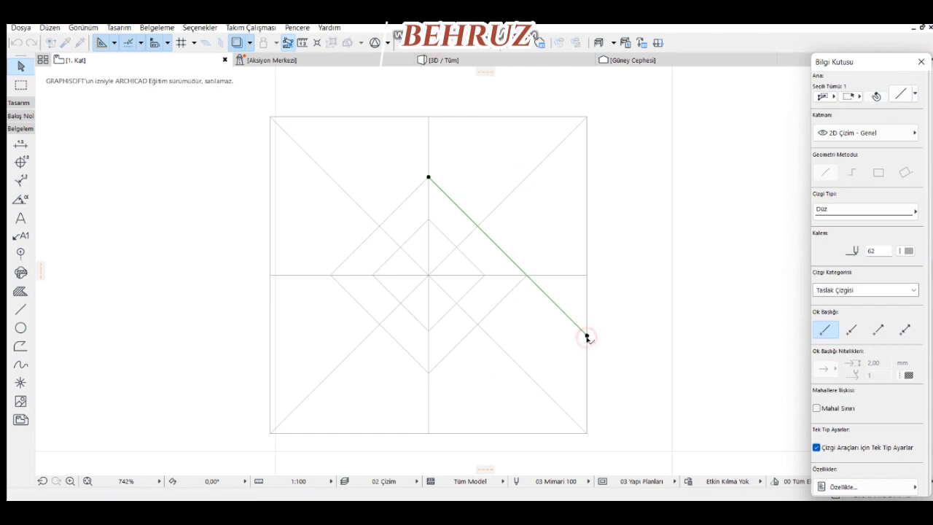
pyautogui.click(475, 265)
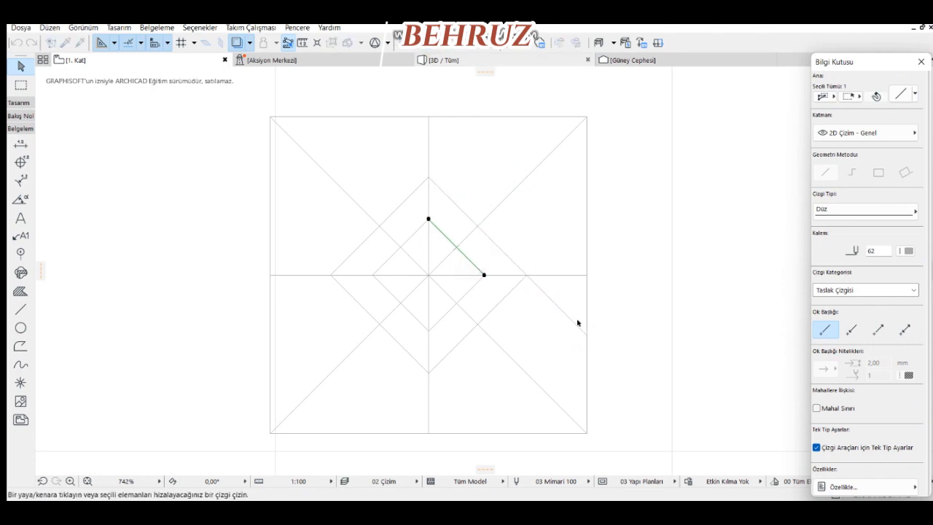
pyautogui.click(588, 376)
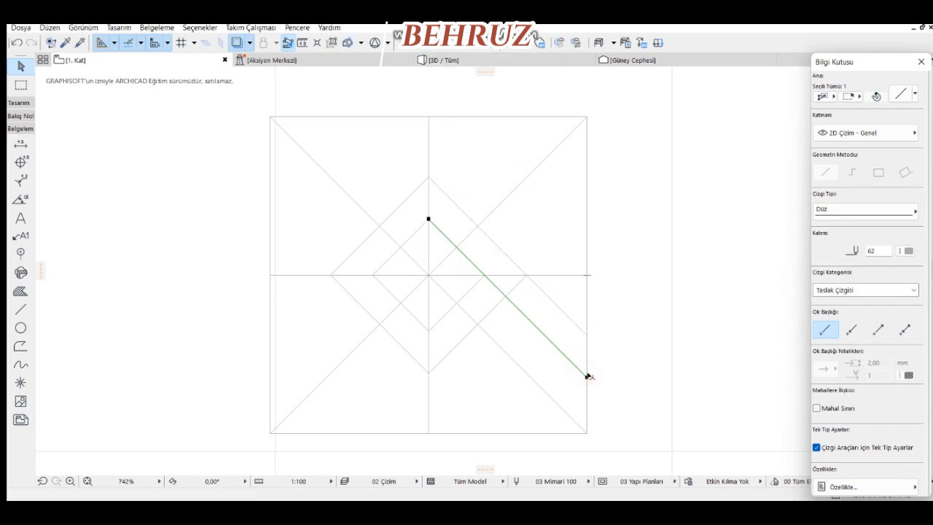
# Extend the lower-right sides of both rotated squares to the bottom edge of the large square.
pyautogui.click(467, 336)
pyautogui.click(431, 46)
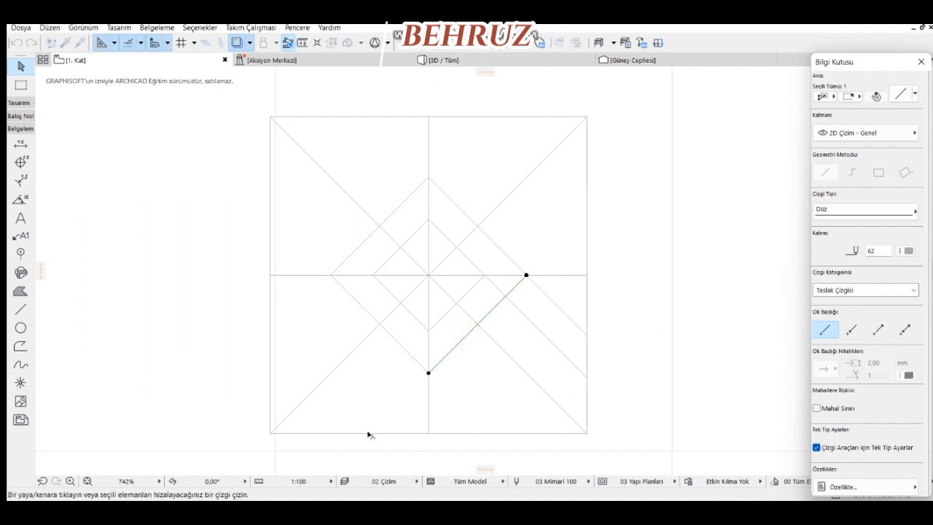
pyautogui.click(369, 433)
pyautogui.click(445, 311)
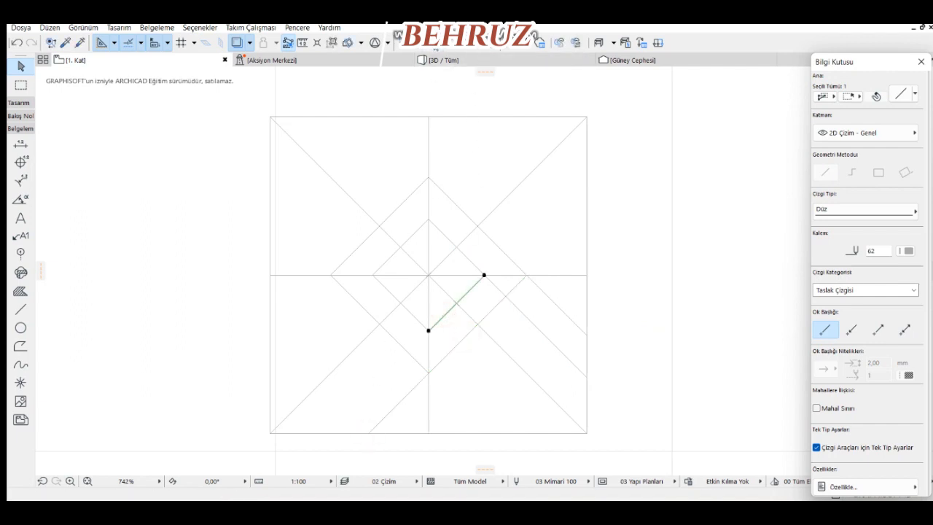
pyautogui.hotkey('ctrl', '-')
pyautogui.click(329, 433)
# Extend the lower-left sides of both rotated squares to the left edge of the large square.
pyautogui.click(346, 291)
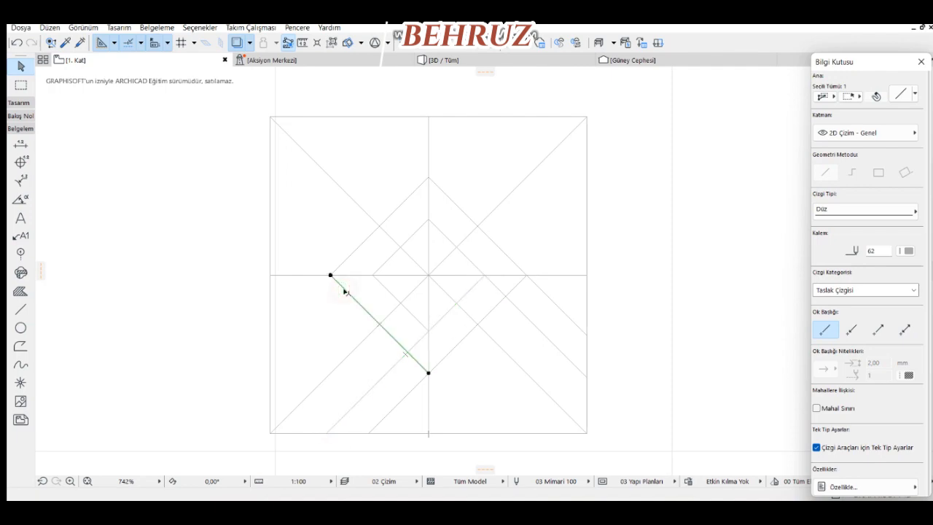
pyautogui.keyDown('shift'); pyautogui.click(396, 299); pyautogui.keyUp('shift')
pyautogui.hotkey('ctrl', '-')
pyautogui.click(271, 208)
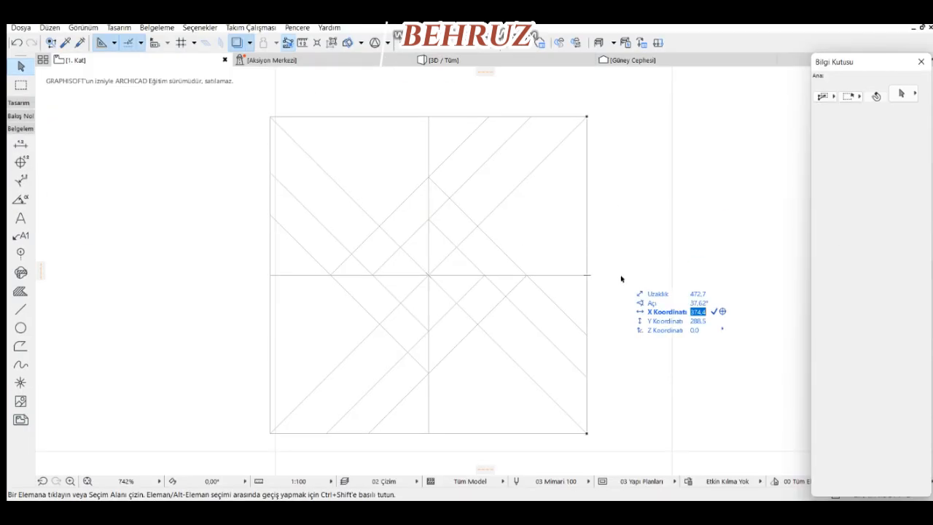
# Delete both diagonals and both centre lines of the large square.
pyautogui.click(532, 175)
pyautogui.press('Delete')
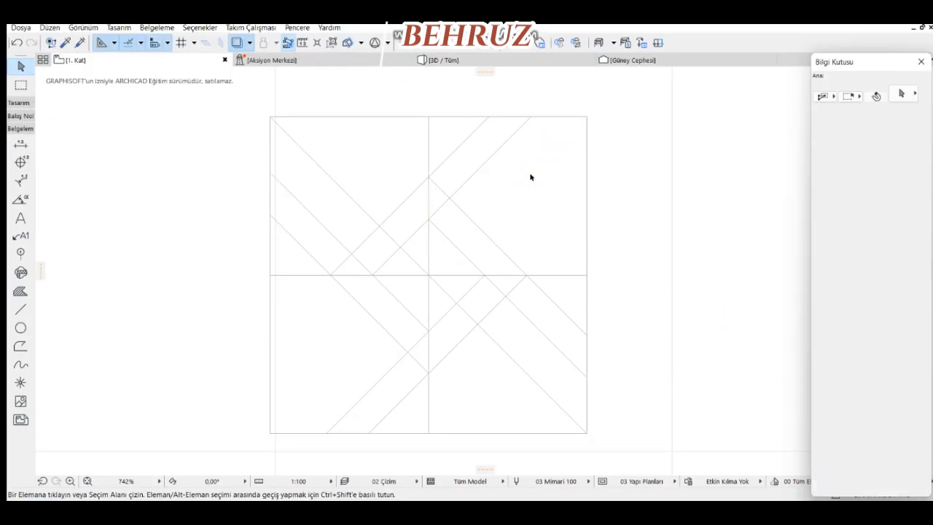
pyautogui.click(346, 193)
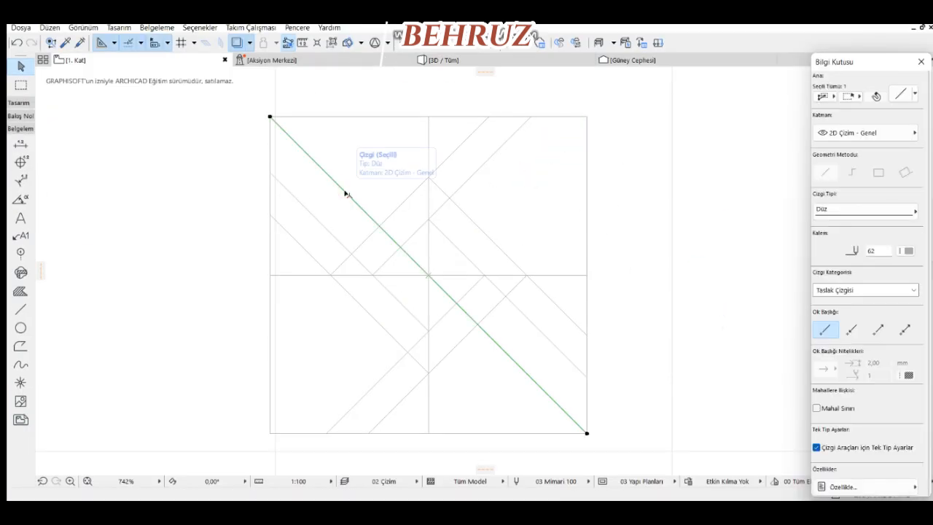
pyautogui.press('Delete')
pyautogui.click(429, 342)
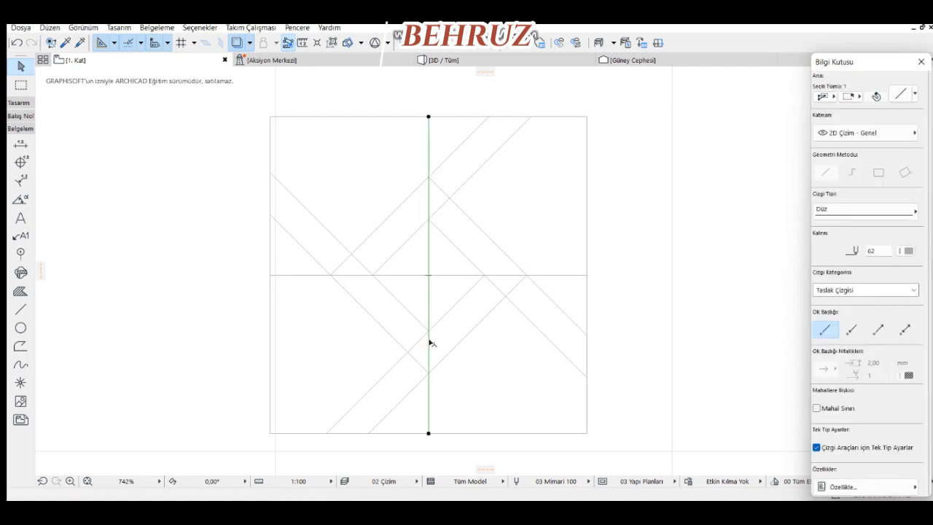
pyautogui.press('Delete')
pyautogui.click(424, 276)
pyautogui.press('Delete')
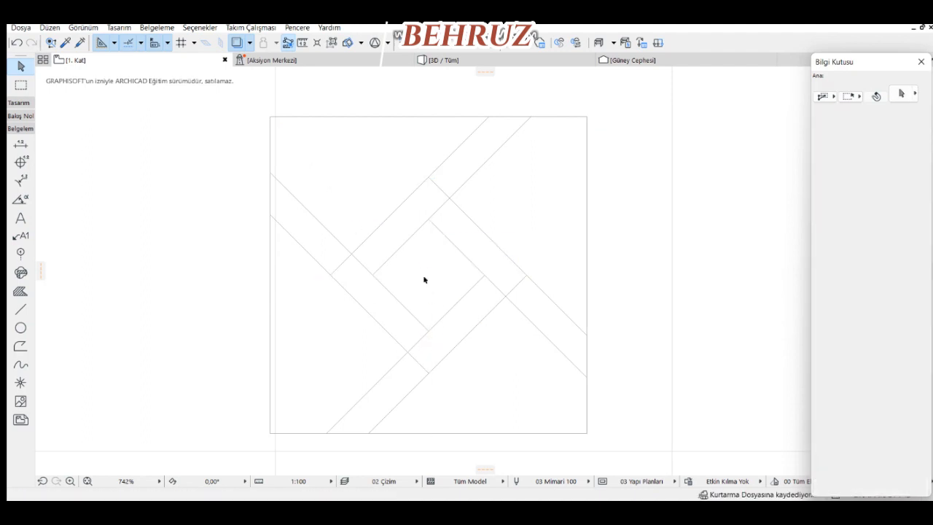
# Trim the strip lines' overlapping ends and crossing pieces around the central rotated square so the strips join openly.
pyautogui.press('ctrl')
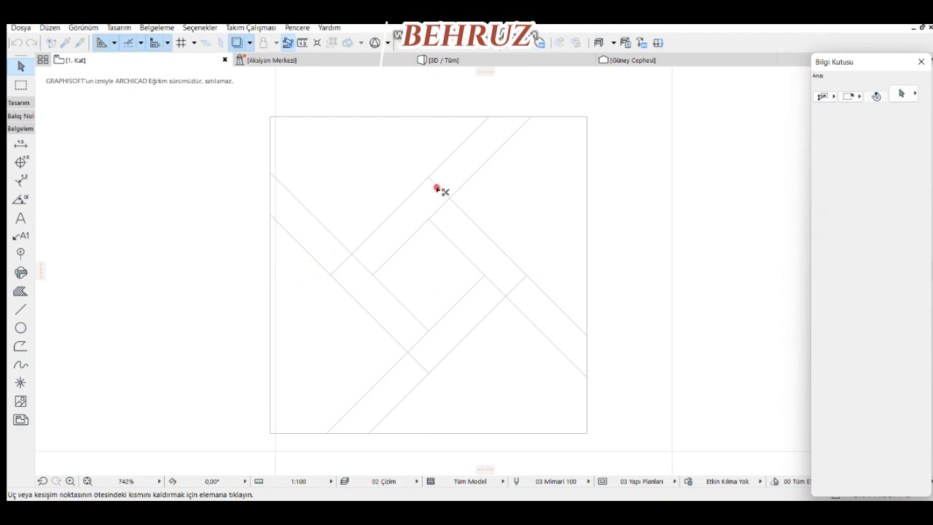
pyautogui.keyDown('ctrl'); pyautogui.click(437, 188); pyautogui.keyUp('ctrl')
pyautogui.keyDown('ctrl'); pyautogui.click(443, 212); pyautogui.keyUp('ctrl')
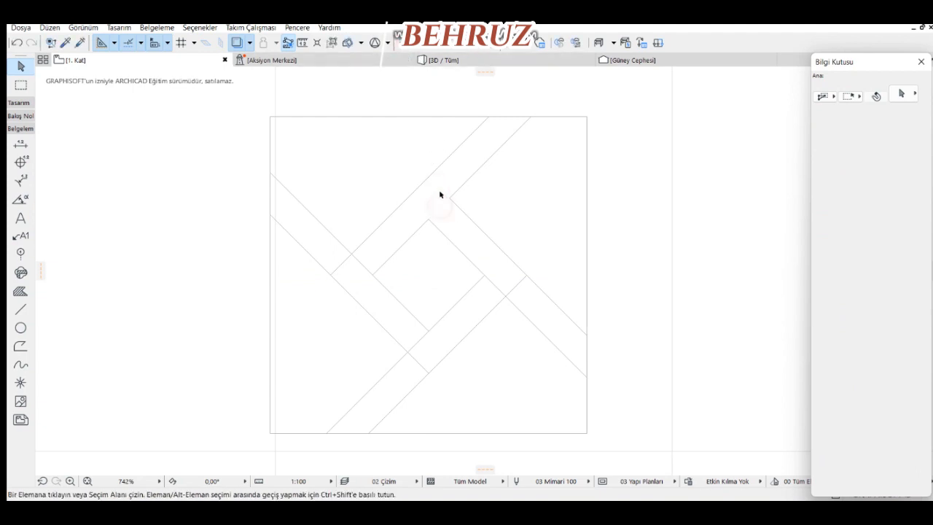
pyautogui.keyDown('ctrl'); pyautogui.click(519, 287); pyautogui.keyUp('ctrl')
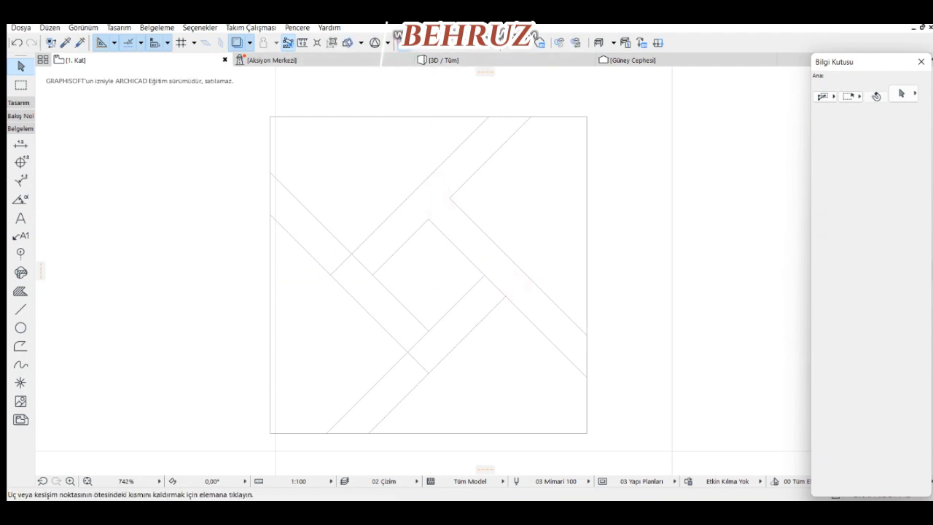
pyautogui.keyDown('ctrl'); pyautogui.click(344, 267); pyautogui.keyUp('ctrl')
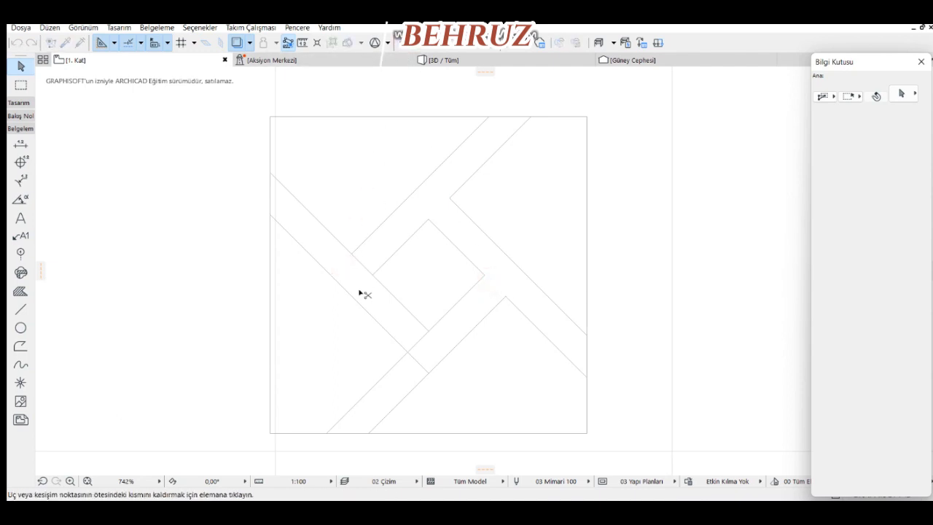
pyautogui.keyDown('ctrl'); pyautogui.click(362, 267); pyautogui.keyUp('ctrl')
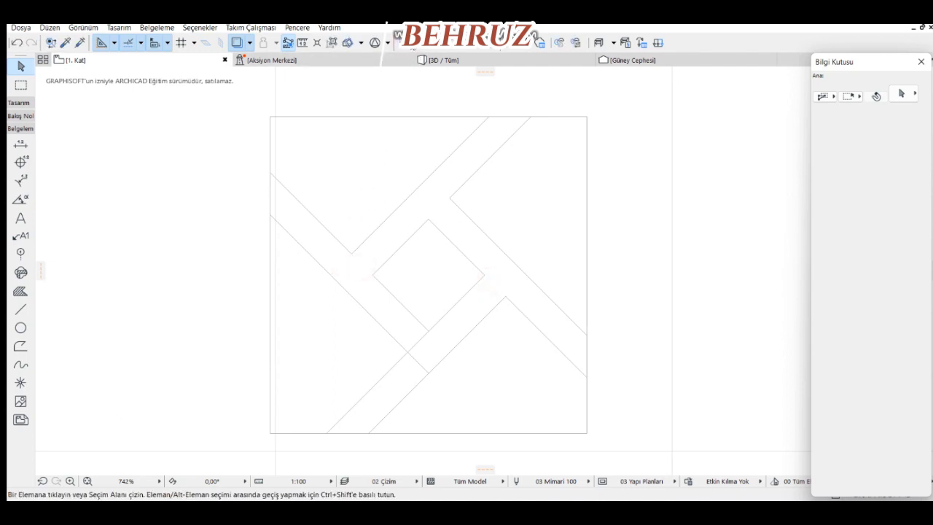
pyautogui.keyDown('ctrl'); pyautogui.click(421, 341); pyautogui.keyUp('ctrl')
pyautogui.keyDown('ctrl'); pyautogui.click(419, 363); pyautogui.keyUp('ctrl')
# Copy the diagonal line bounding the upper-left region's lower-right side inward, perpendicular to itself, from its lower endpoint.
pyautogui.click(433, 172)
pyautogui.click(352, 253)
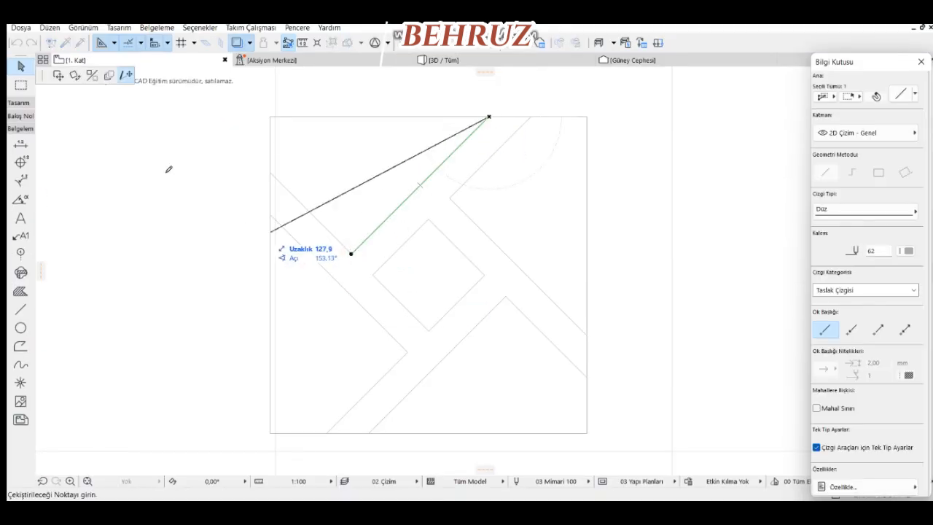
pyautogui.click(58, 75)
pyautogui.press('ctrl')
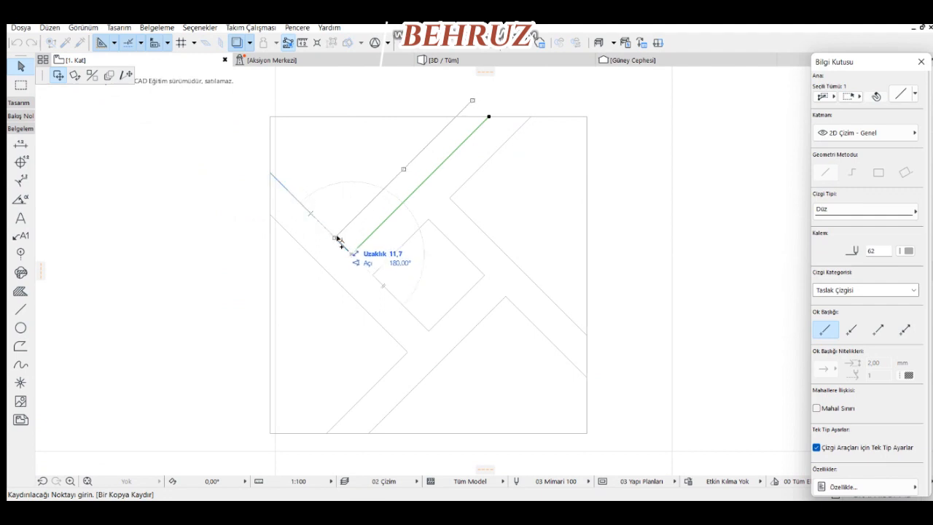
pyautogui.click(338, 240)
# Copy the diagonal line bounding the upper-left region's lower-left side inward so it crosses the other inner copy.
pyautogui.click(319, 222)
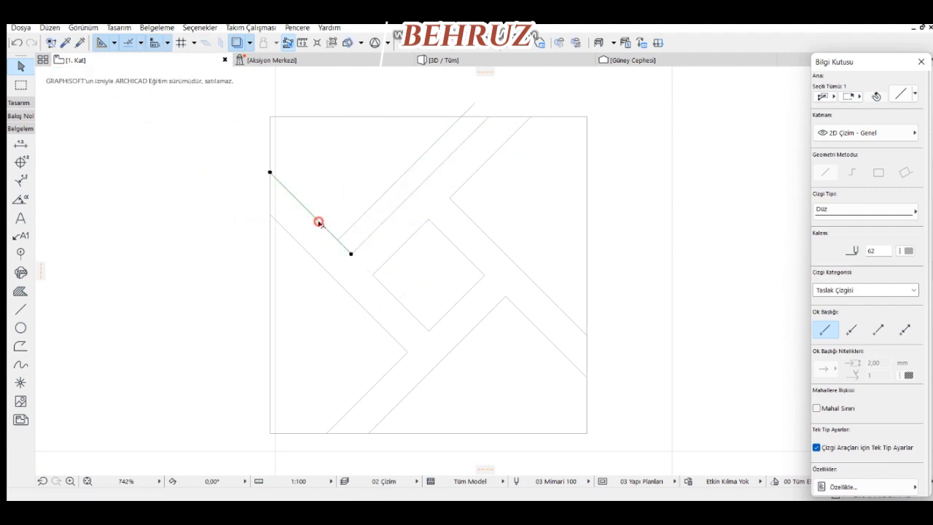
pyautogui.click(351, 253)
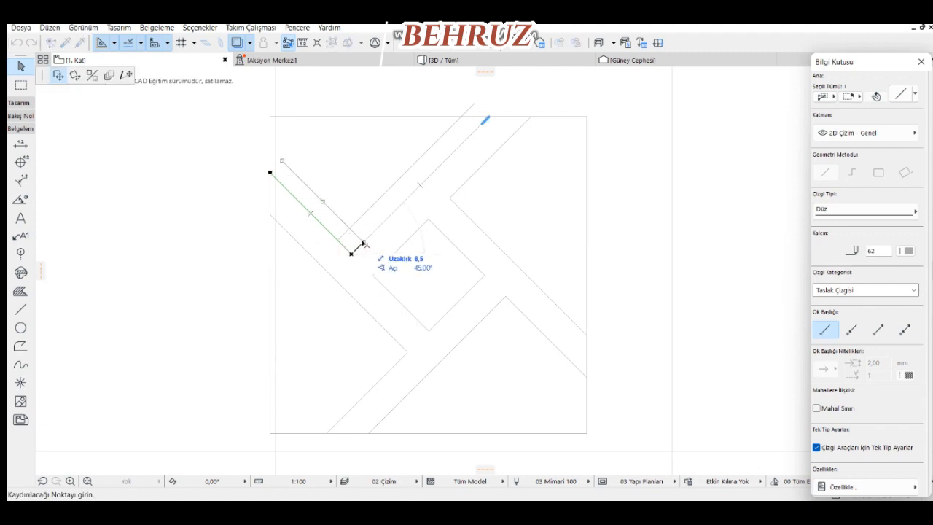
pyautogui.click(366, 242)
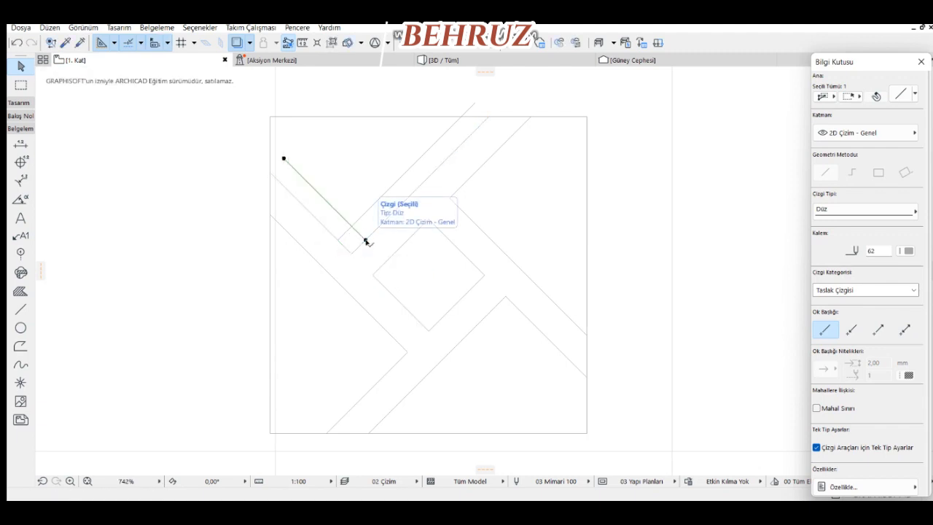
pyautogui.click(269, 140)
pyautogui.click(285, 178)
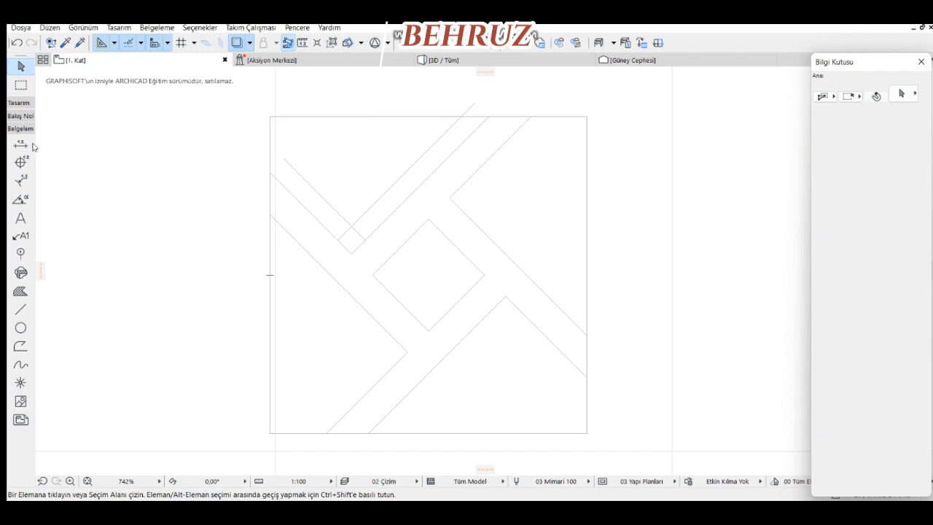
pyautogui.click(20, 309)
pyautogui.click(270, 117)
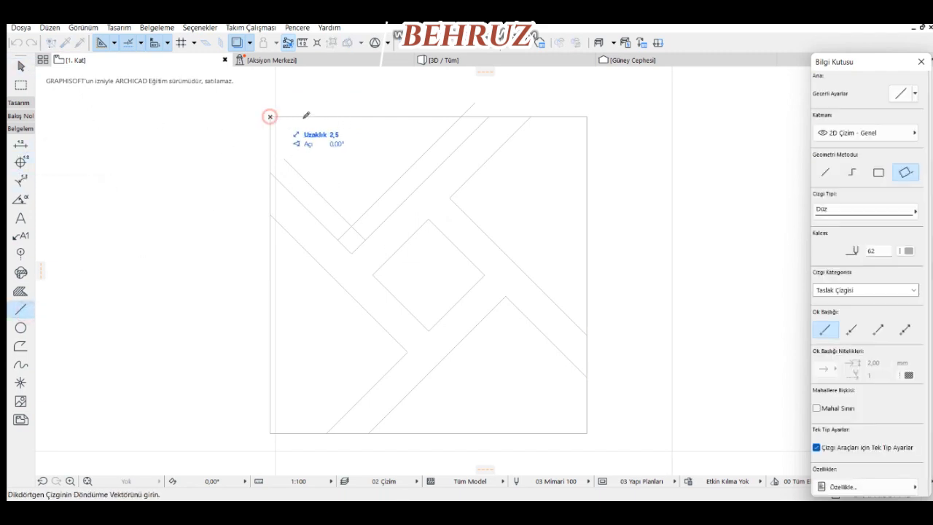
pyautogui.click(489, 116)
pyautogui.press('Escape')
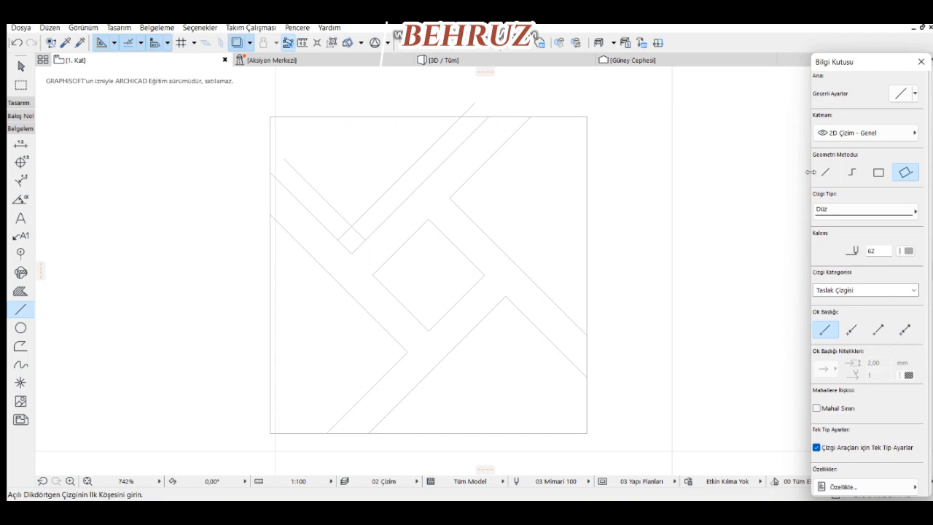
# Draw single line segments along the top and left edges from the square's upper-left corner to the adjoining strip lines.
pyautogui.click(825, 172)
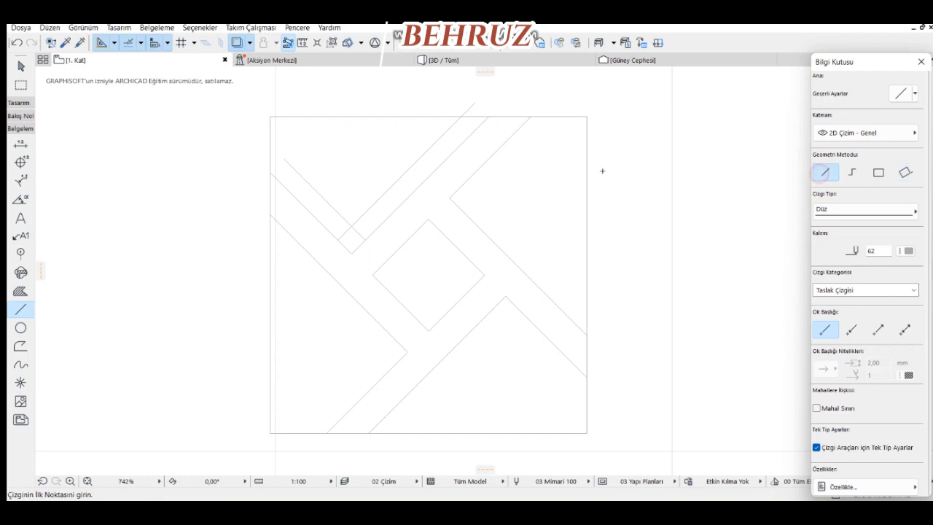
pyautogui.click(269, 117)
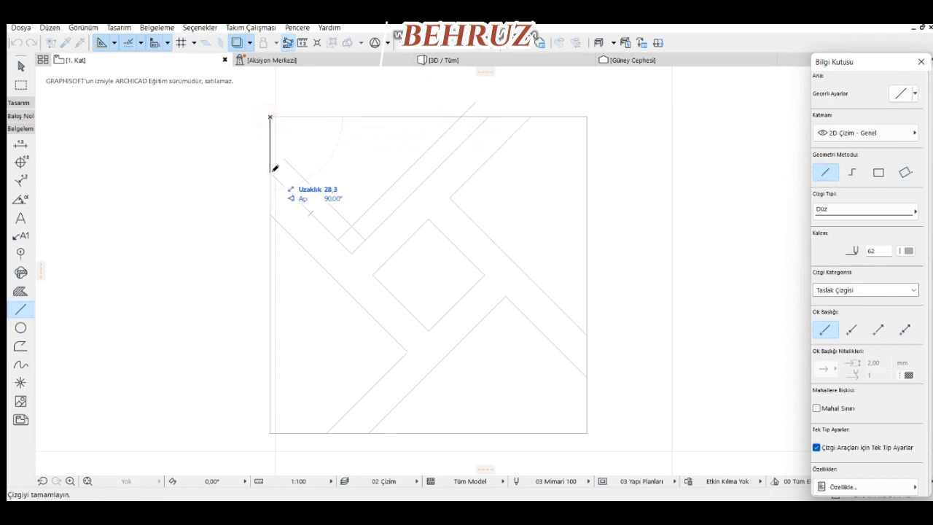
pyautogui.click(270, 173)
pyautogui.press('Escape')
# Shift the new left-edge segment to the right and the new top-edge segment down, into the upper-left region.
pyautogui.click(269, 135)
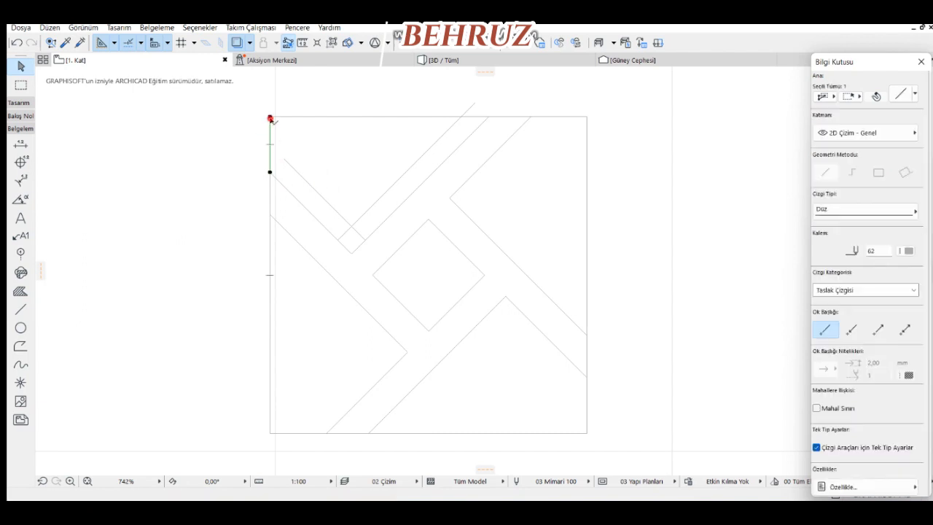
pyautogui.click(269, 117)
pyautogui.click(291, 117)
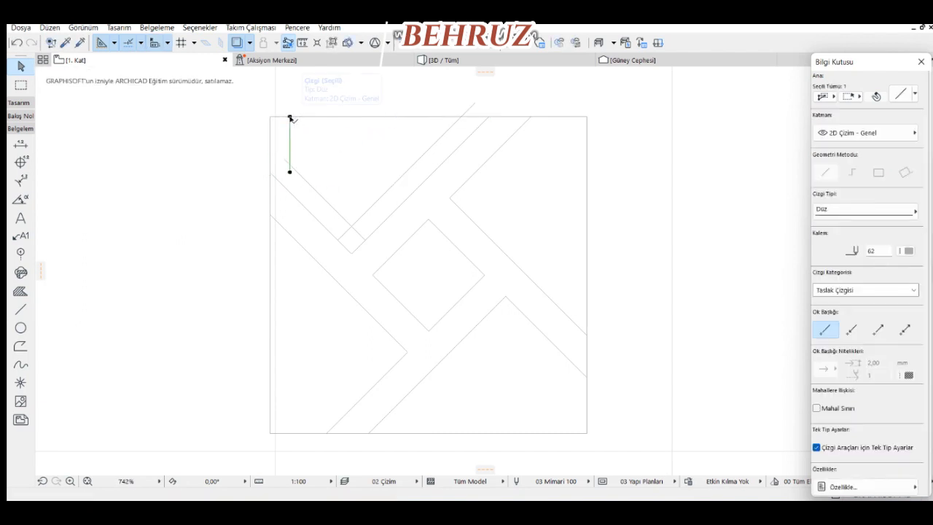
pyautogui.click(272, 118)
pyautogui.click(272, 117)
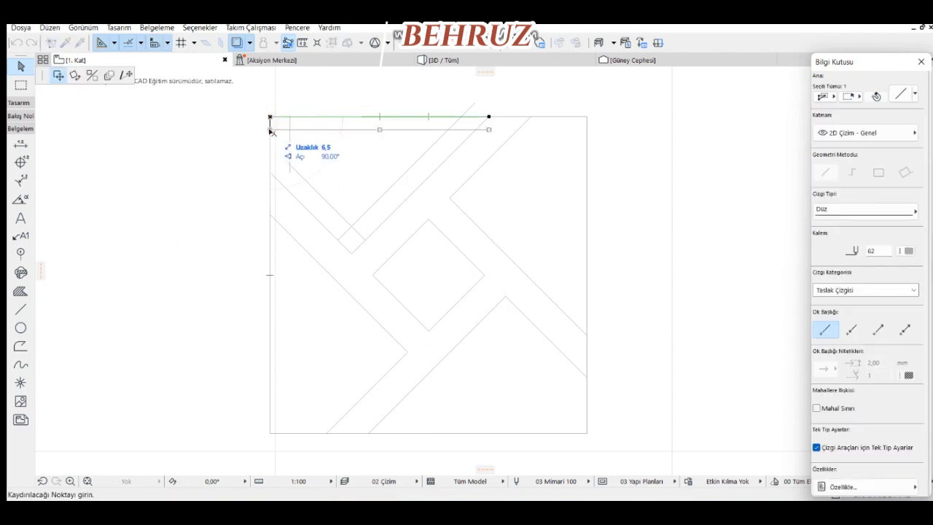
pyautogui.click(270, 137)
pyautogui.click(374, 104)
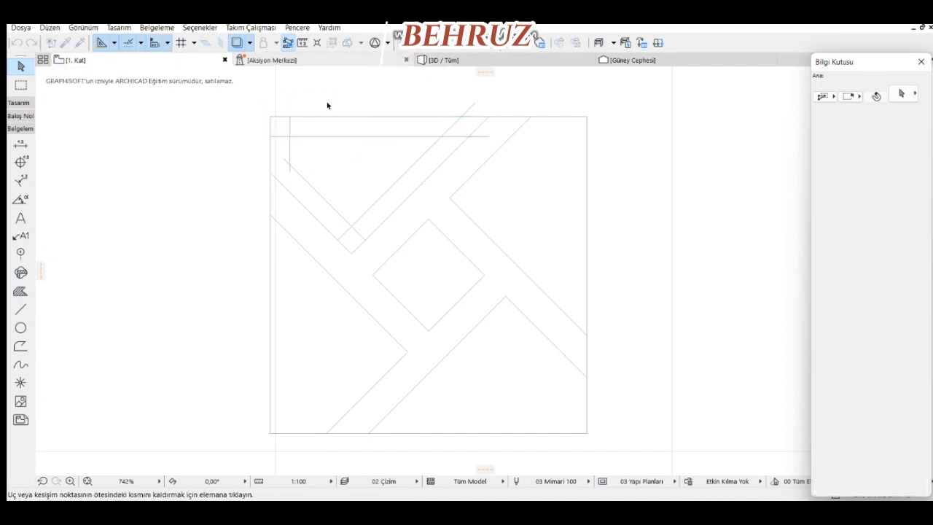
# Trim the four inner lines of the upper-left region at their intersections to form a closed inset outline.
pyautogui.click(282, 136)
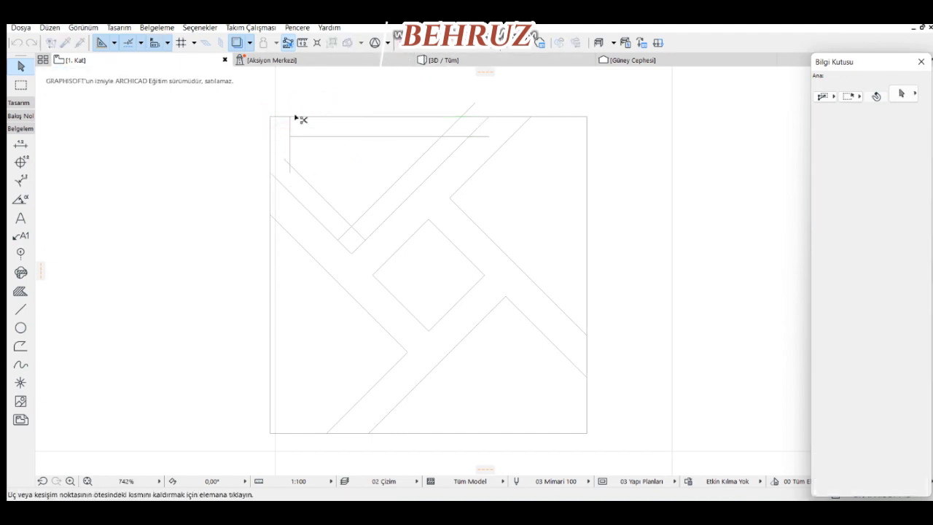
pyautogui.keyDown('ctrl'); pyautogui.click(290, 124); pyautogui.keyUp('ctrl')
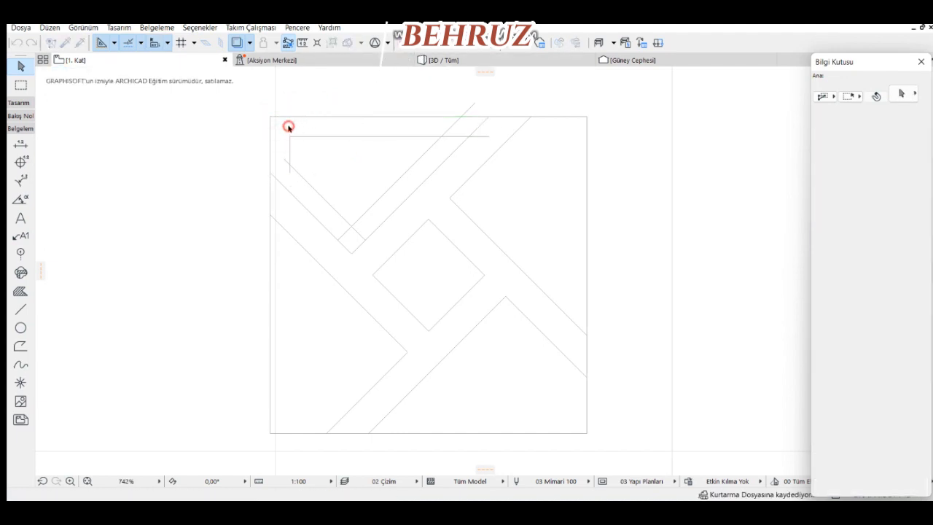
pyautogui.keyDown('ctrl'); pyautogui.click(461, 136); pyautogui.keyUp('ctrl')
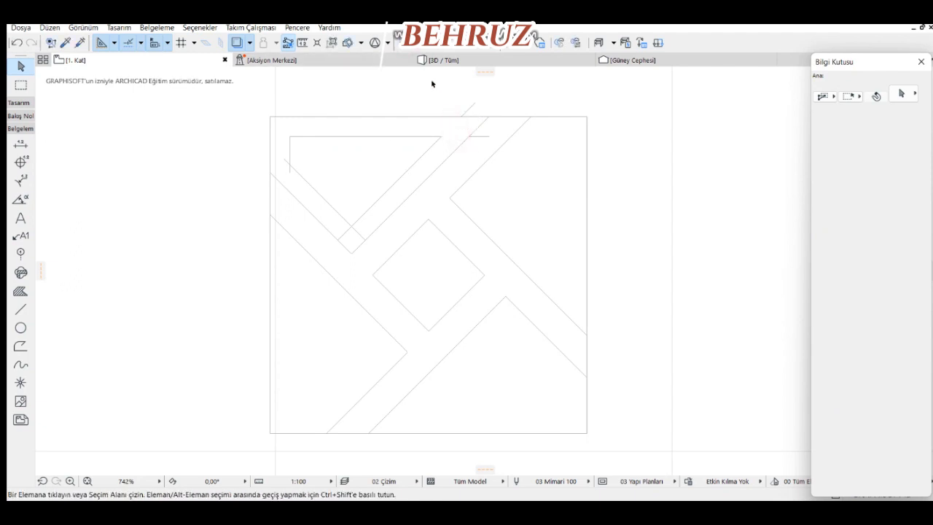
pyautogui.keyDown('ctrl'); pyautogui.click(362, 235); pyautogui.keyUp('ctrl')
pyautogui.keyDown('ctrl'); pyautogui.click(347, 232); pyautogui.keyUp('ctrl')
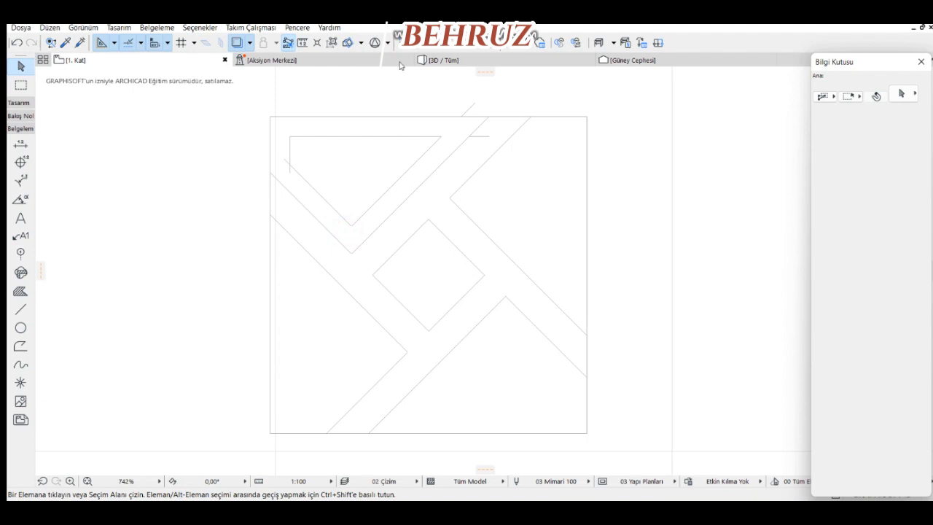
pyautogui.keyDown('ctrl'); pyautogui.click(290, 174); pyautogui.keyUp('ctrl')
pyautogui.keyDown('ctrl'); pyautogui.click(285, 160); pyautogui.keyUp('ctrl')
# Delete the two leftover line pieces near the top edge, beside and above the upper-left inset outline.
pyautogui.click(479, 137)
pyautogui.press('Delete')
pyautogui.click(469, 110)
pyautogui.press('Delete')
# Copy the lower-left region's lower diagonal line 10 cm inward, perpendicular to itself, from its upper endpoint.
pyautogui.click(380, 380)
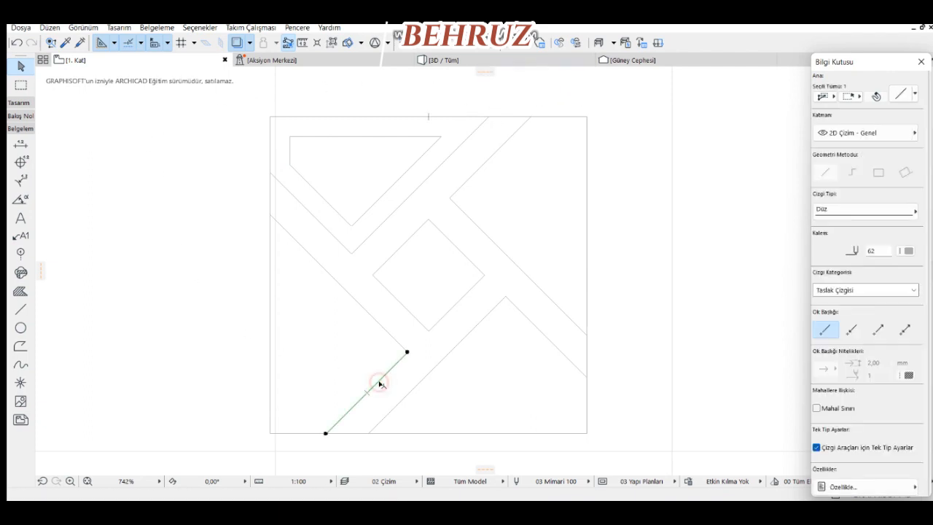
pyautogui.click(325, 435)
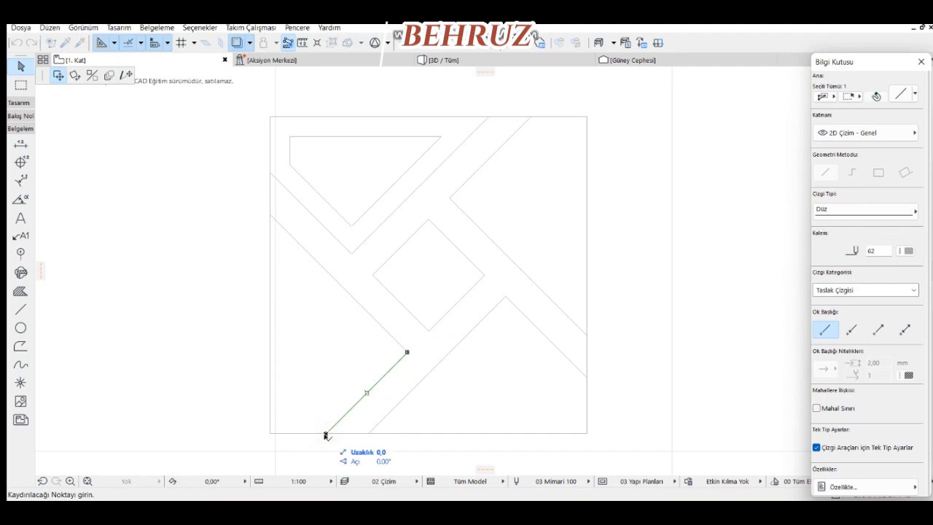
pyautogui.click(407, 353)
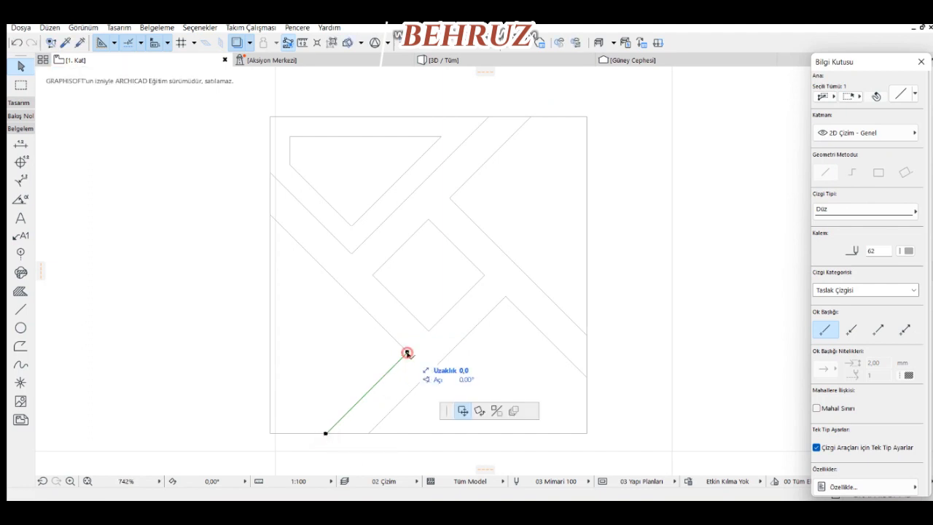
pyautogui.press('ctrl')
pyautogui.write('10')
pyautogui.press('Return')
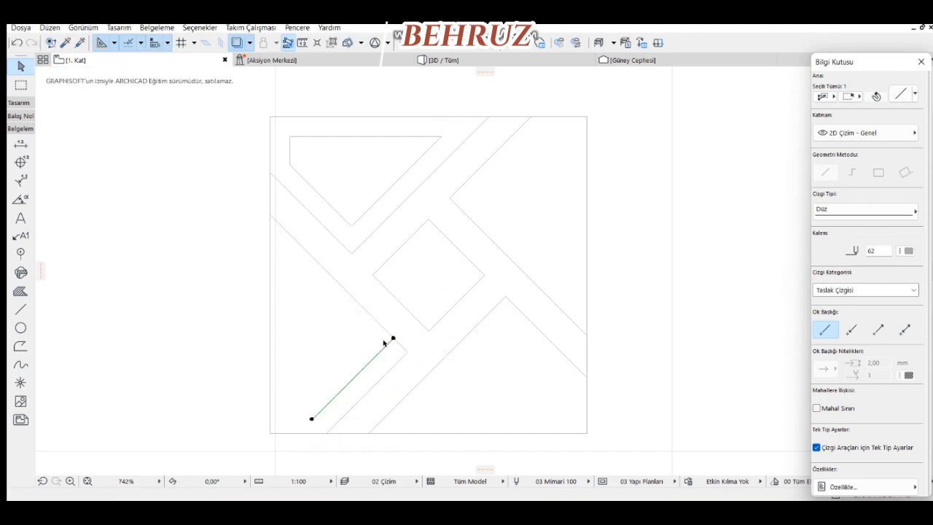
# Copy the lower-left region's upper diagonal line inward from its lower endpoint so it crosses the other inner copy.
pyautogui.click(357, 305)
pyautogui.click(406, 353)
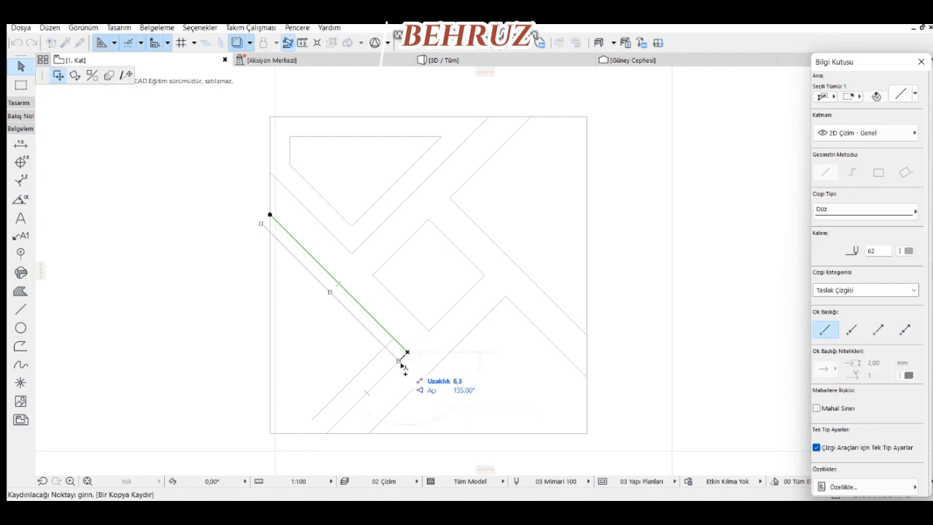
pyautogui.click(393, 367)
# Draw lines along the outer square's left and bottom edges, from the inner diagonal's crossing to the corner and on to the lower diagonal.
pyautogui.click(20, 309)
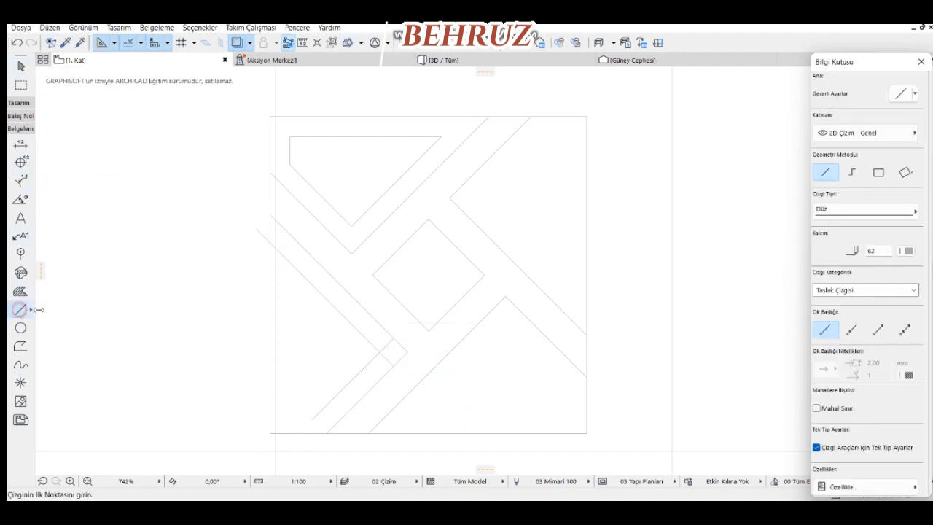
pyautogui.click(269, 240)
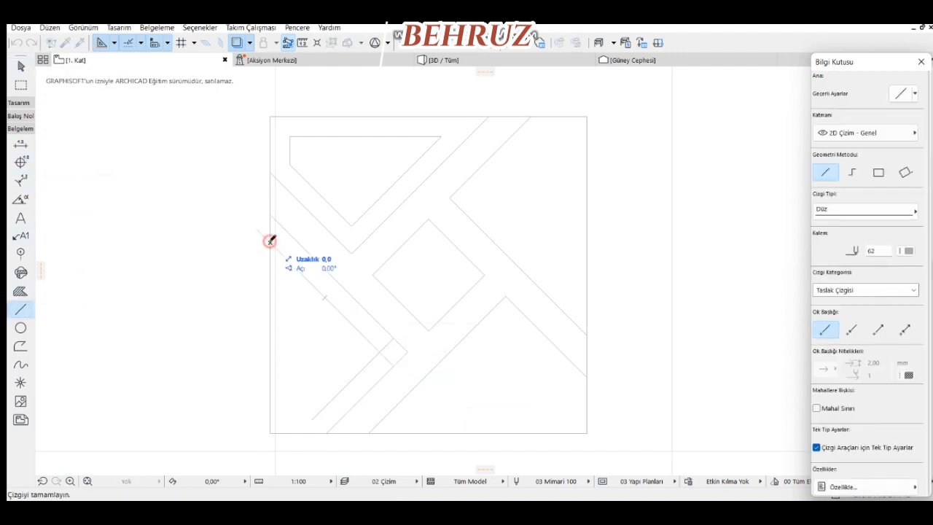
pyautogui.click(270, 429)
pyautogui.click(270, 431)
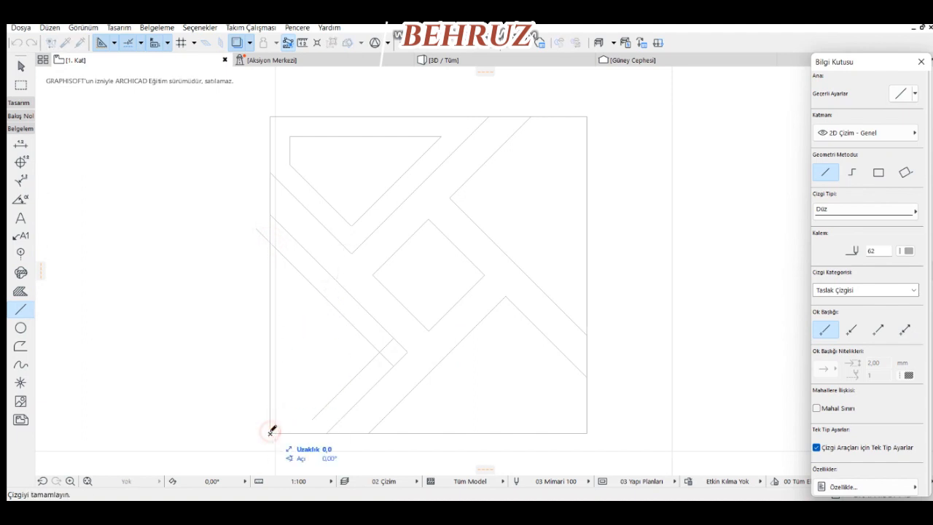
pyautogui.click(326, 432)
# Move the lower-left region's bottom-edge line straight up and its left-edge line horizontally inward, so both cross the inner diagonals.
pyautogui.keyDown('shift'); pyautogui.click(310, 434); pyautogui.keyUp('shift')
pyautogui.click(310, 434)
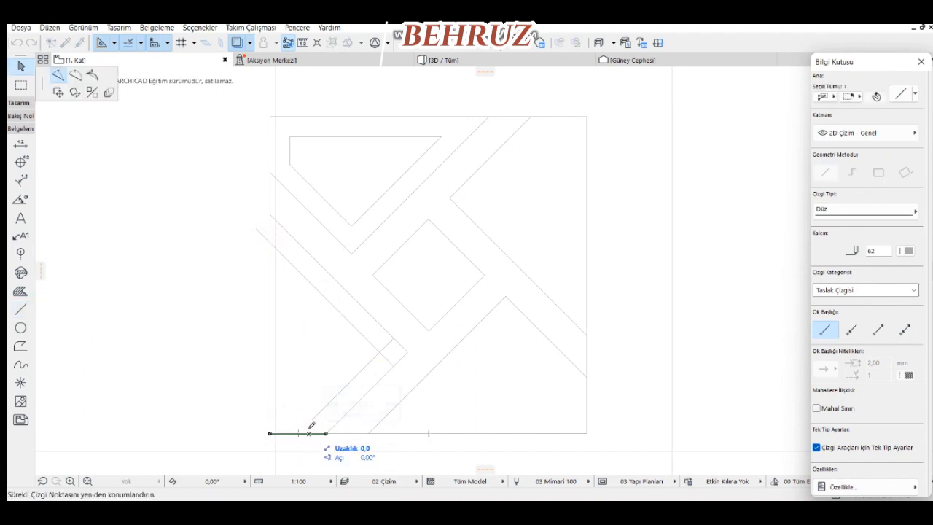
pyautogui.click(59, 92)
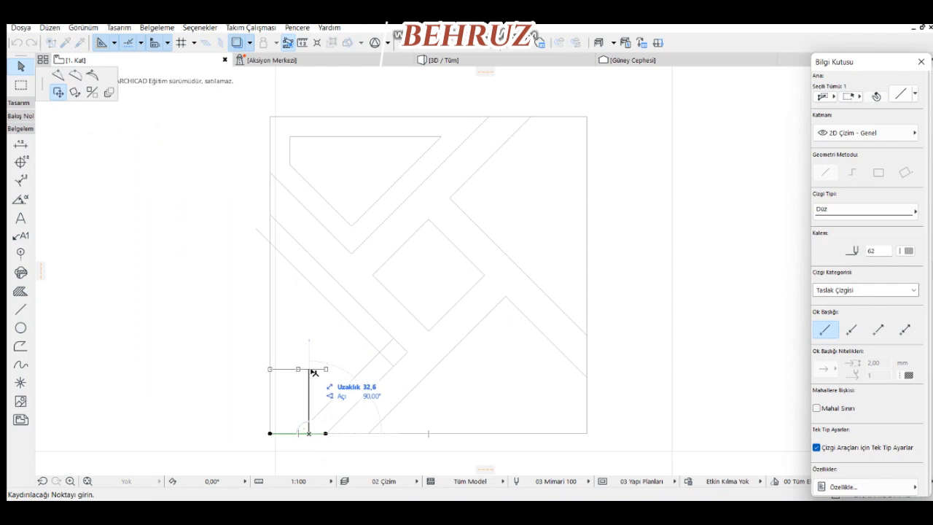
pyautogui.click(310, 414)
pyautogui.click(270, 370)
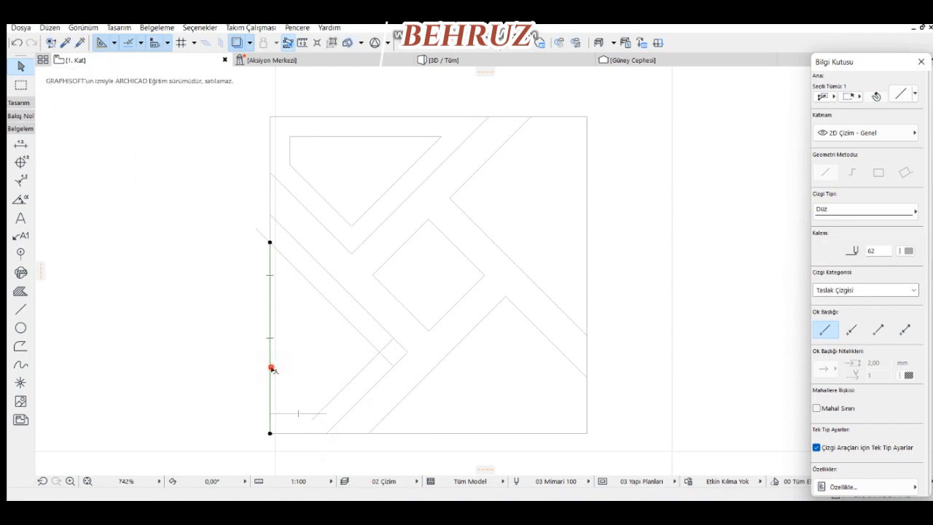
pyautogui.click(270, 369)
pyautogui.click(290, 370)
pyautogui.press('Escape')
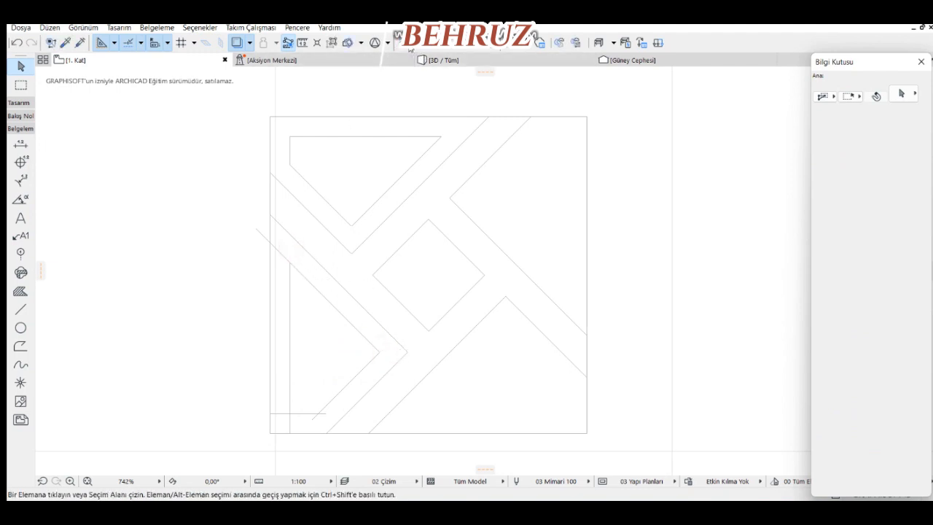
# Trim the lower-left region's inner lines at their intersections into a closed inset outline and delete the leftover diagonal piece outside it.
pyautogui.press('ctrl')
pyautogui.keyDown('ctrl'); pyautogui.click(291, 427); pyautogui.keyUp('ctrl')
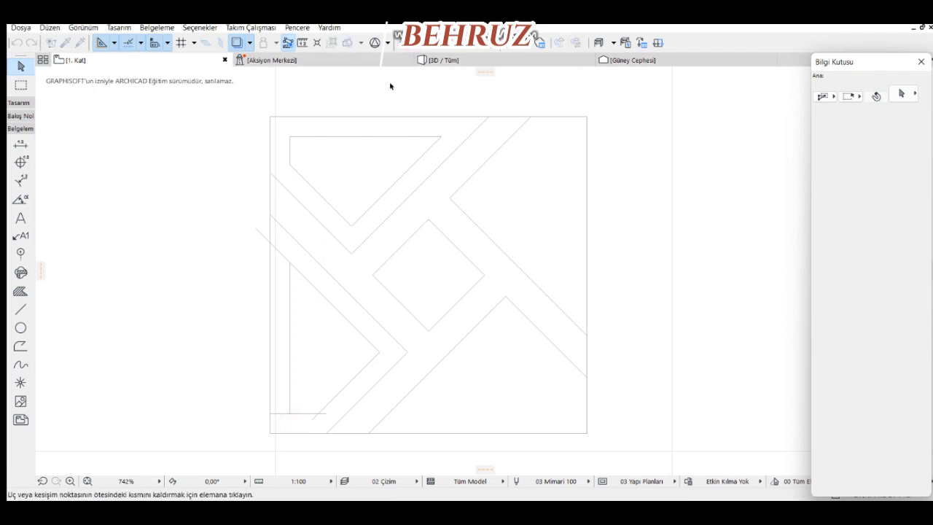
pyautogui.keyDown('ctrl'); pyautogui.click(285, 413); pyautogui.keyUp('ctrl')
pyautogui.keyDown('ctrl'); pyautogui.click(325, 413); pyautogui.keyUp('ctrl')
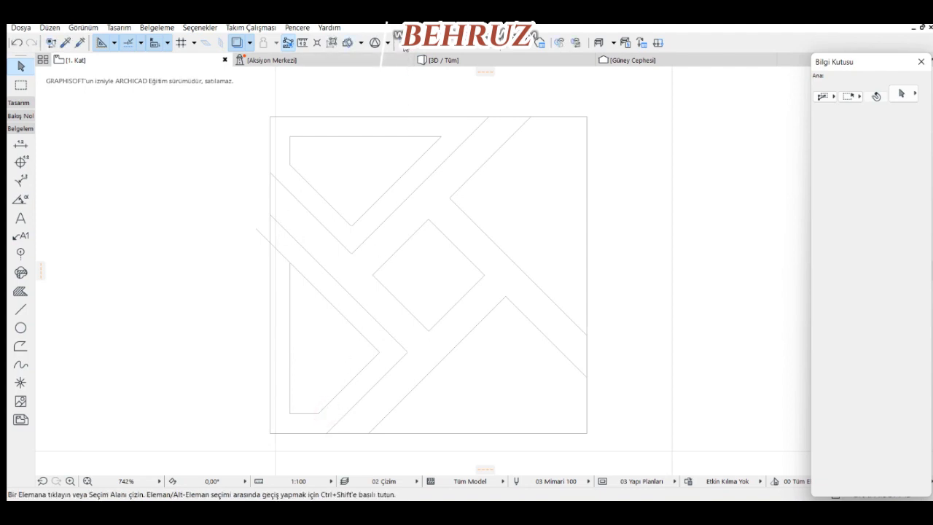
pyautogui.click(260, 234)
pyautogui.press('Escape')
pyautogui.hotkey('ctrl', 'z')
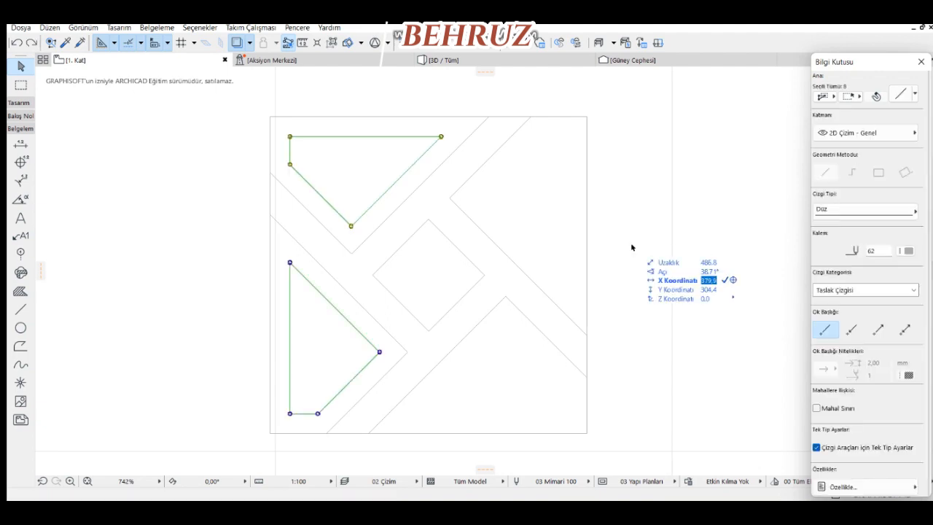
# Mirror a copy of both inset outlines about the vertical axis through the central rotated square's top and bottom corners.
pyautogui.hotkey('ctrl', 'm')
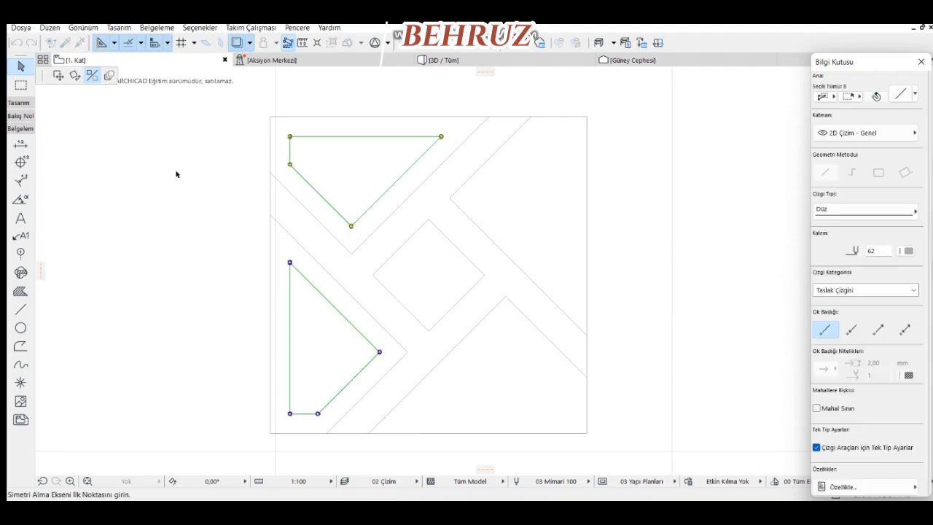
pyautogui.click(428, 219)
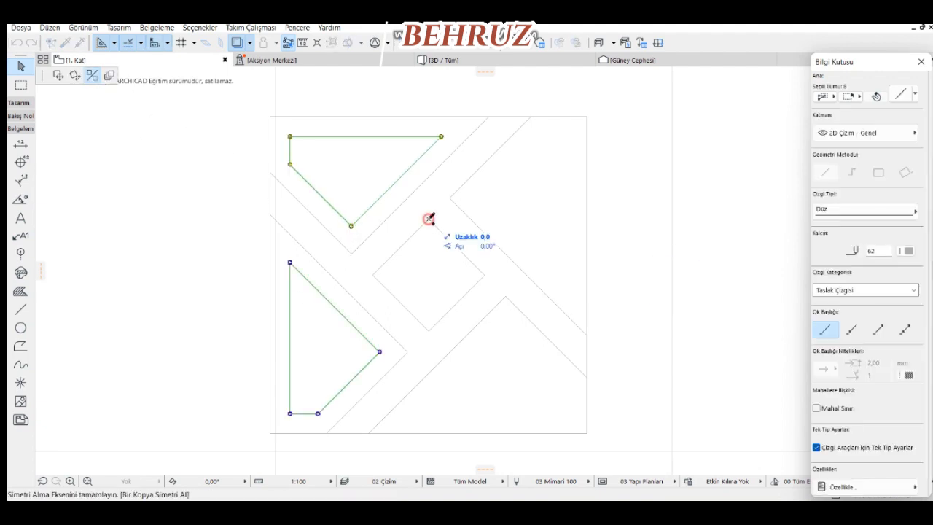
pyautogui.click(429, 329)
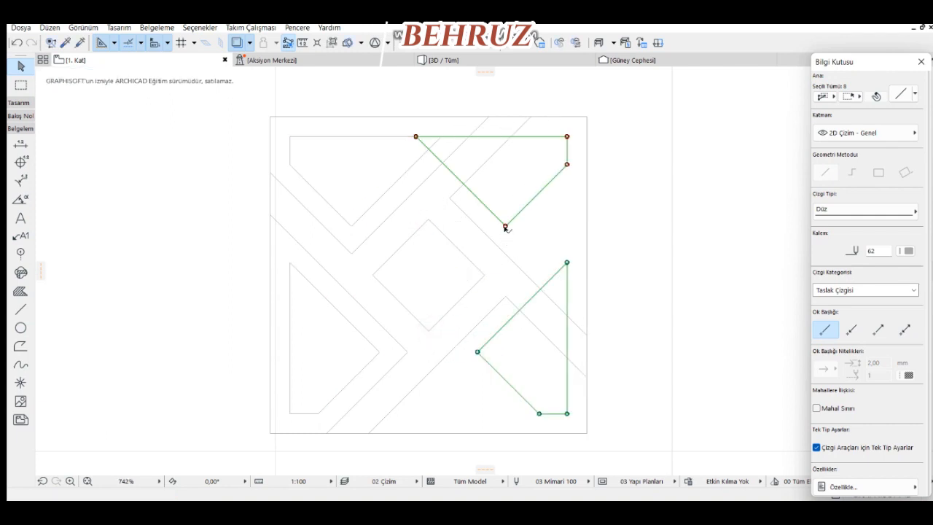
# Mirror the two copied outlines, without copying, about the horizontal axis through the central rotated square's side corners.
pyautogui.hotkey('ctrl', 'm')
pyautogui.click(373, 276)
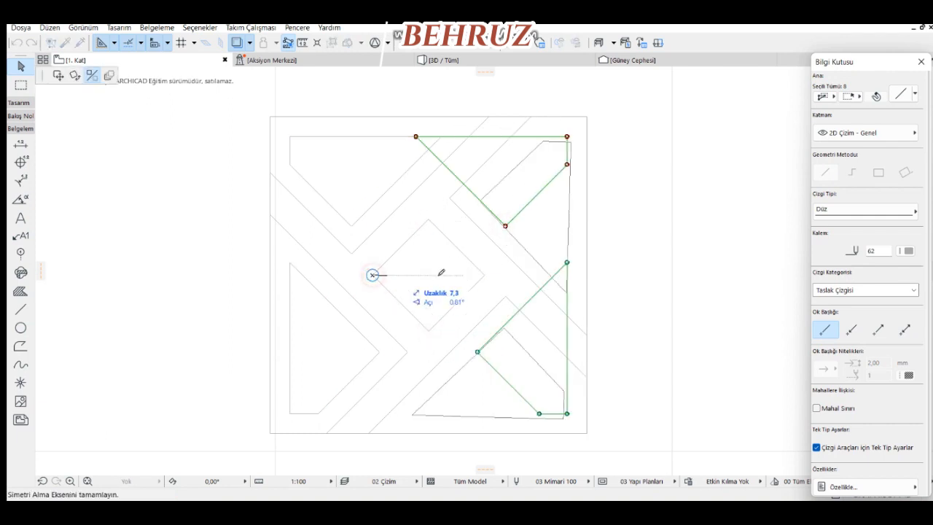
pyautogui.click(487, 275)
pyautogui.press('Escape')
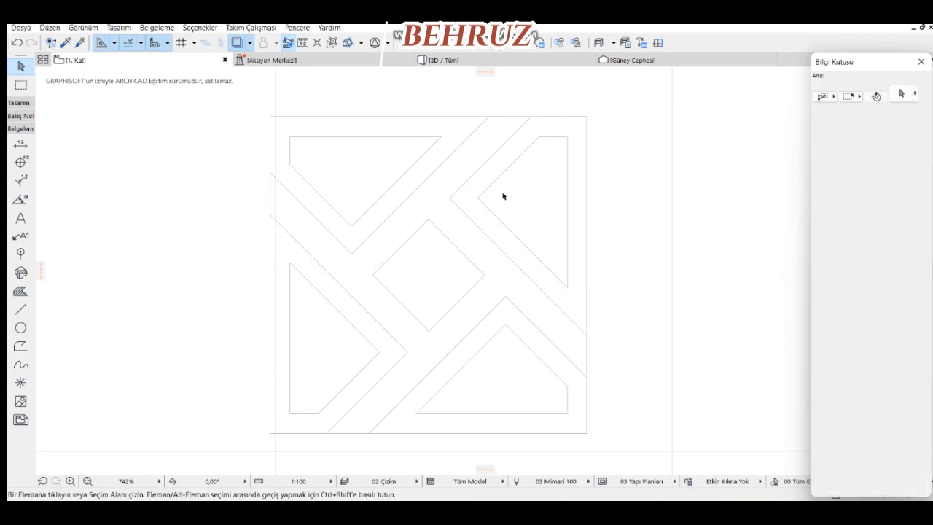
pyautogui.click(455, 304)
pyautogui.click(429, 331)
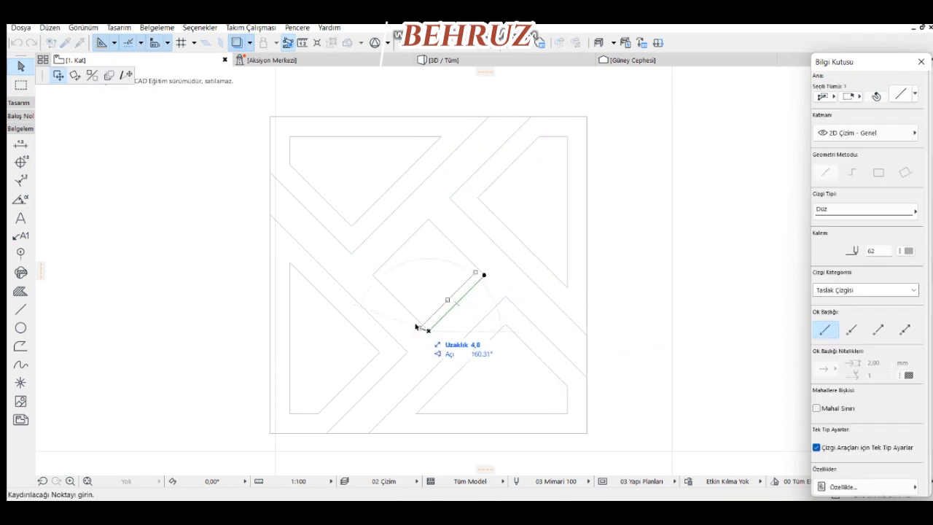
pyautogui.press('Escape')
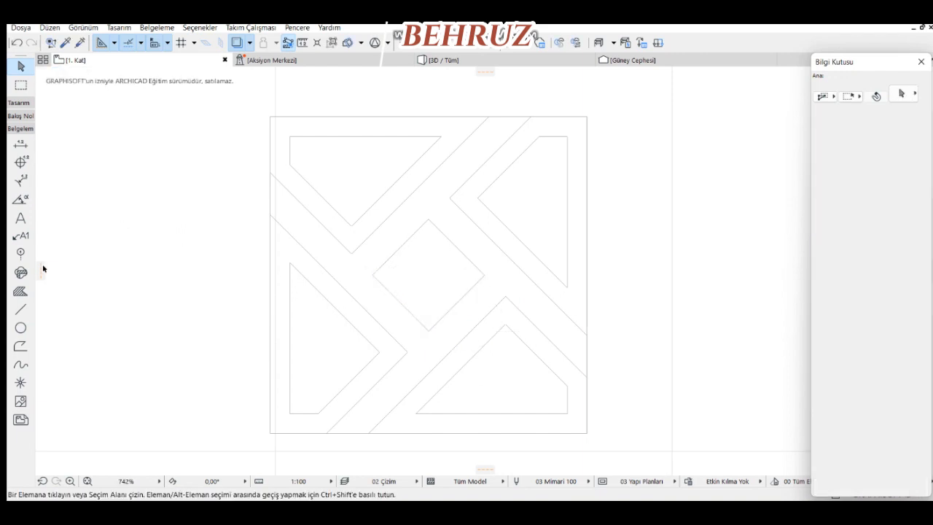
# Draw a 20 cm square rotated 45° inside the central rotated square, from its bottom corner up to its centre.
pyautogui.click(21, 309)
pyautogui.click(905, 173)
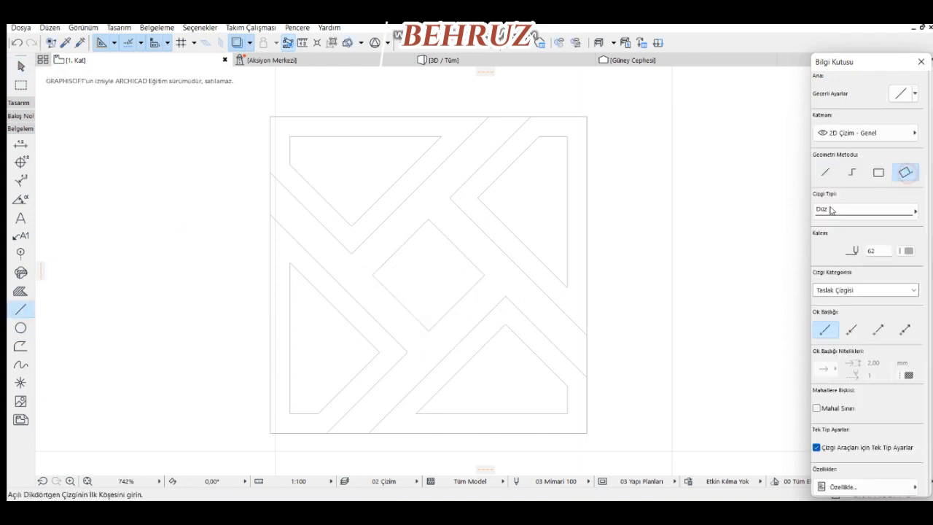
pyautogui.click(428, 331)
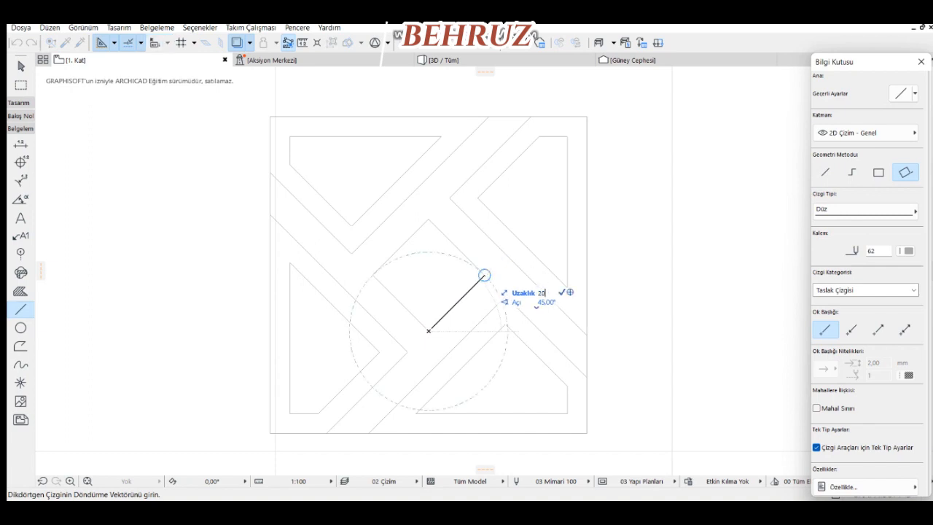
pyautogui.click(486, 273)
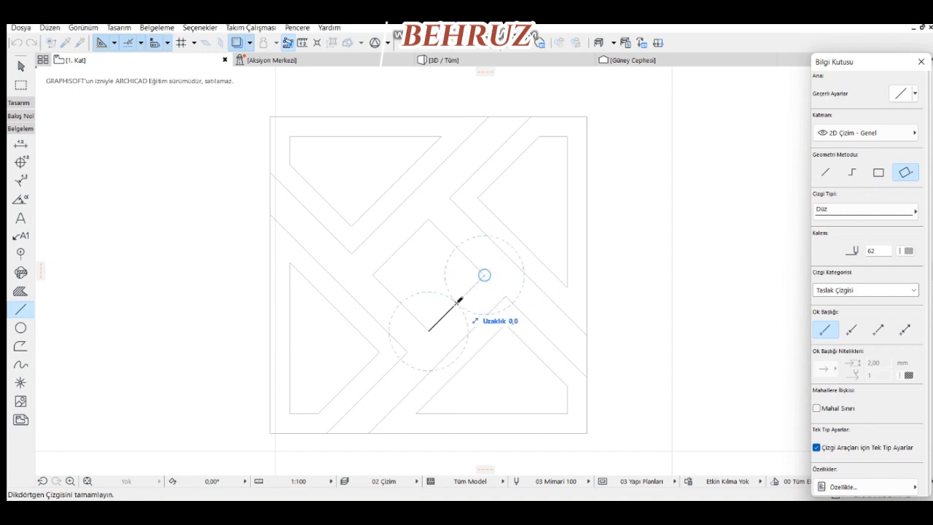
pyautogui.click(429, 274)
pyautogui.press('Escape')
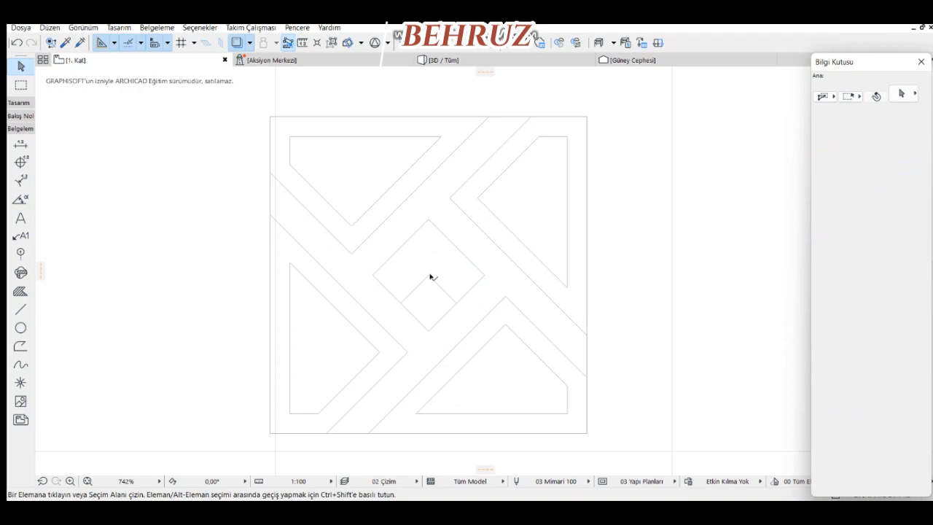
# Move the small rotated square up so it sits centred inside the central rotated square.
pyautogui.click(401, 301)
pyautogui.click(400, 303)
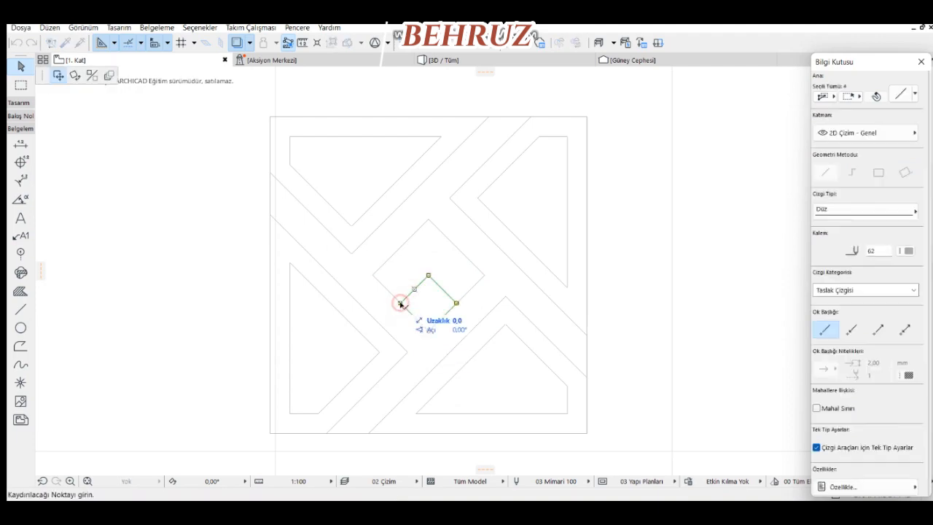
pyautogui.click(373, 274)
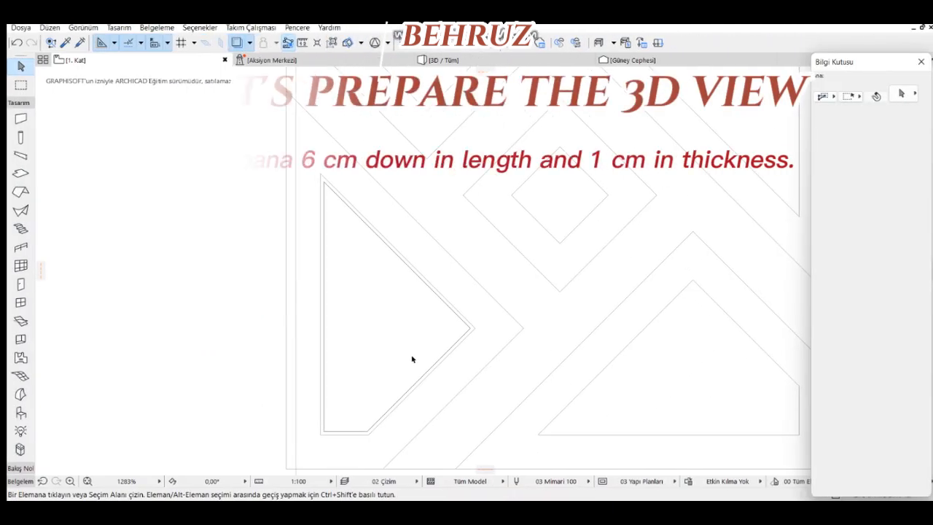
# Delete the walls on the lower-left inset outline and redraw them around it as chained walls 1 cm thick and 12 cm high.
pyautogui.click(412, 266)
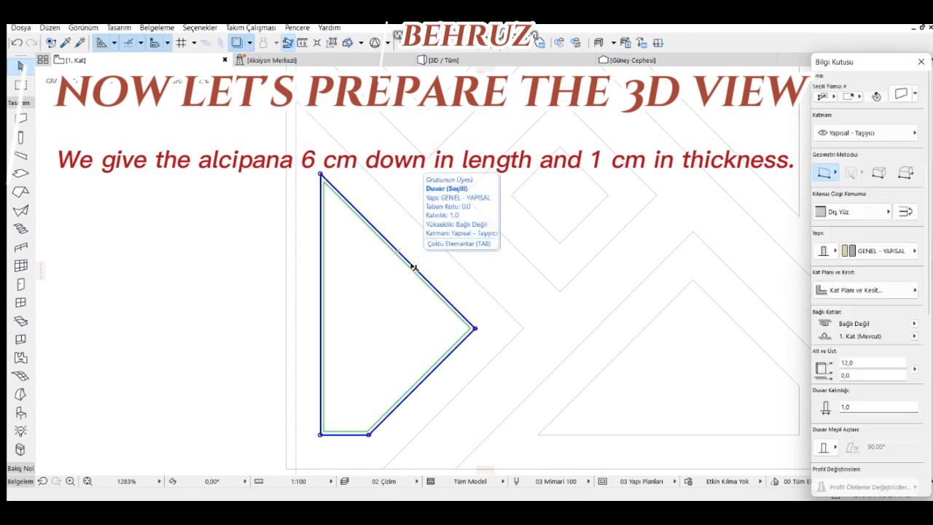
pyautogui.press('Escape')
pyautogui.click(21, 120)
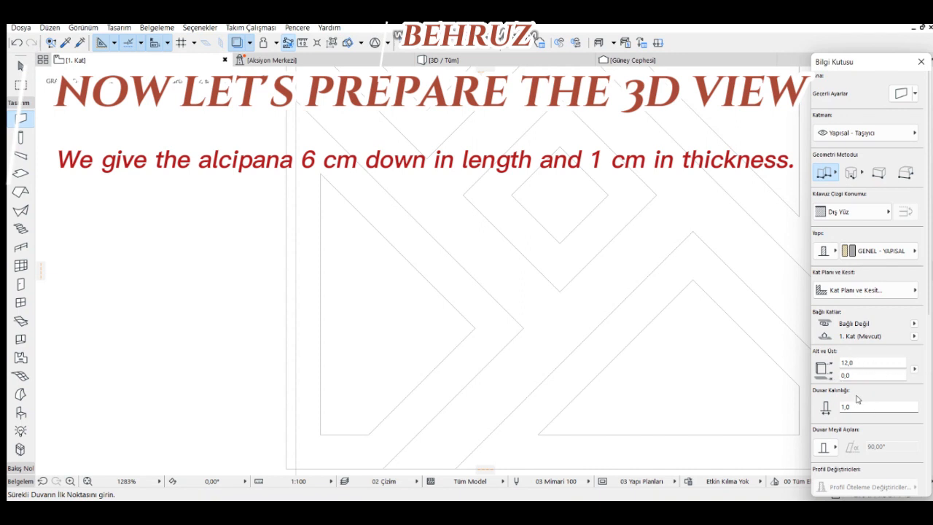
pyautogui.click(321, 174)
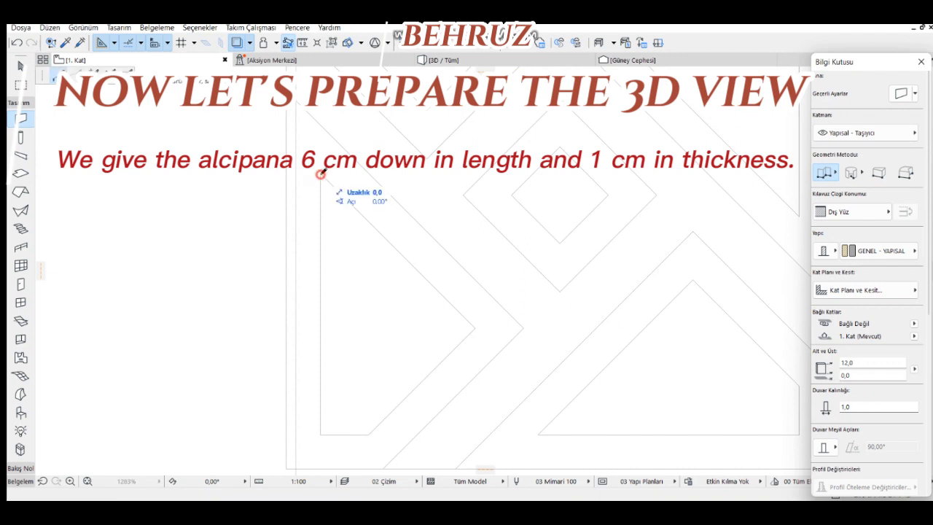
pyautogui.click(322, 433)
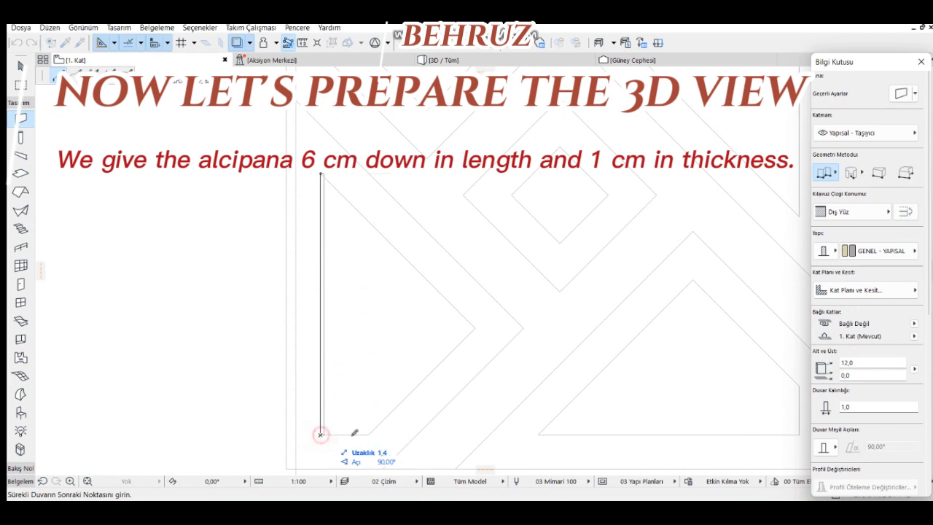
pyautogui.click(368, 434)
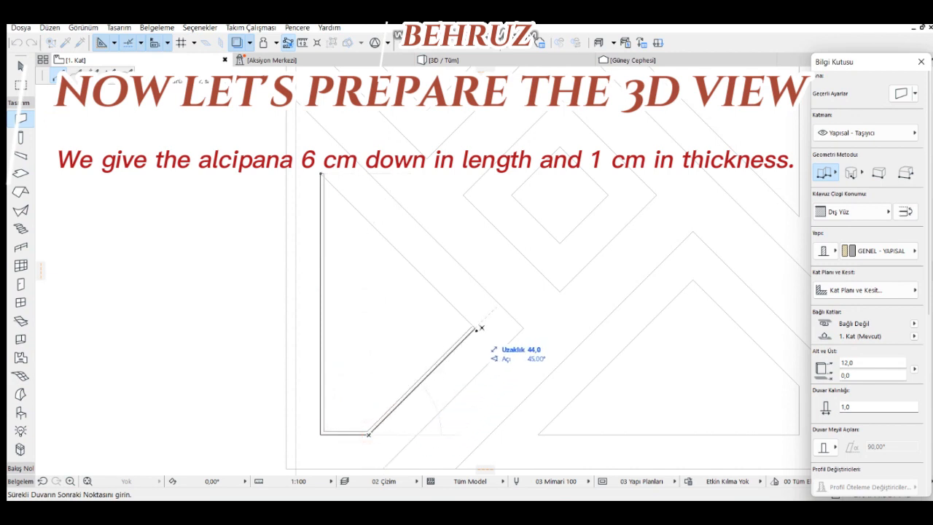
pyautogui.click(474, 330)
pyautogui.click(322, 174)
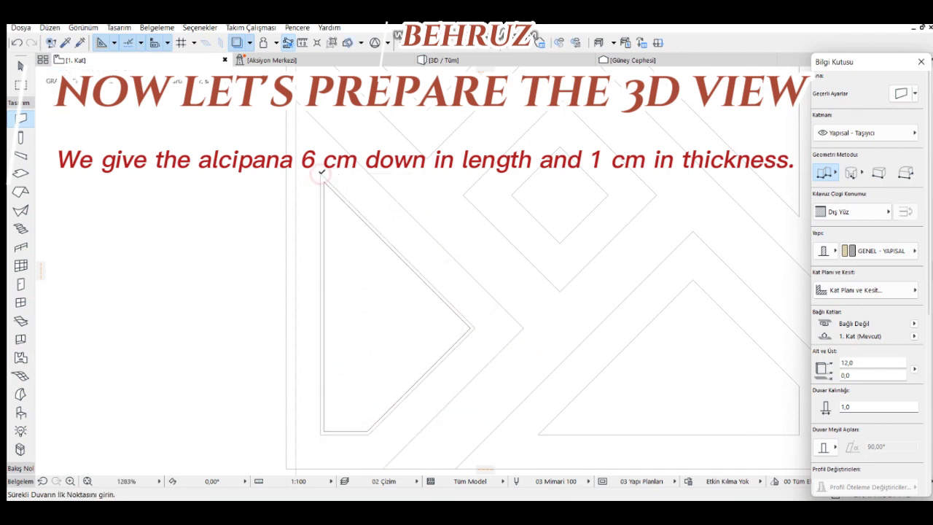
# Draw chained walls 1 cm thick and 12 cm high around the lower-right inset outline.
pyautogui.scroll(-3, 333, 188)
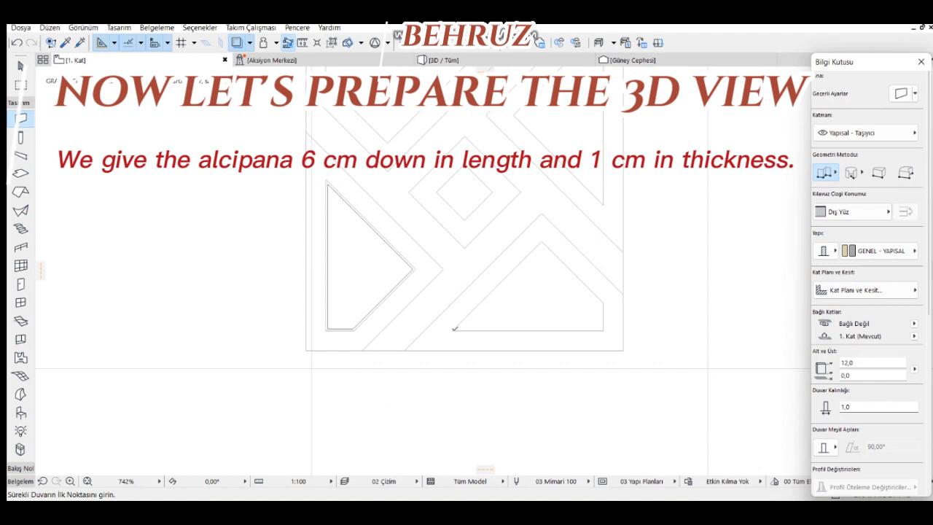
pyautogui.moveTo(455, 325); pyautogui.dragTo(397, 367, button='middle')
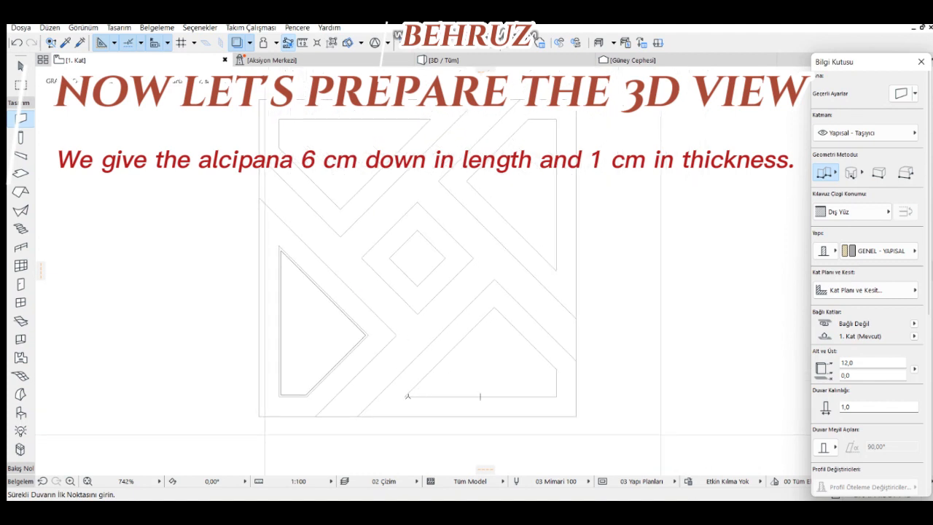
pyautogui.click(405, 396)
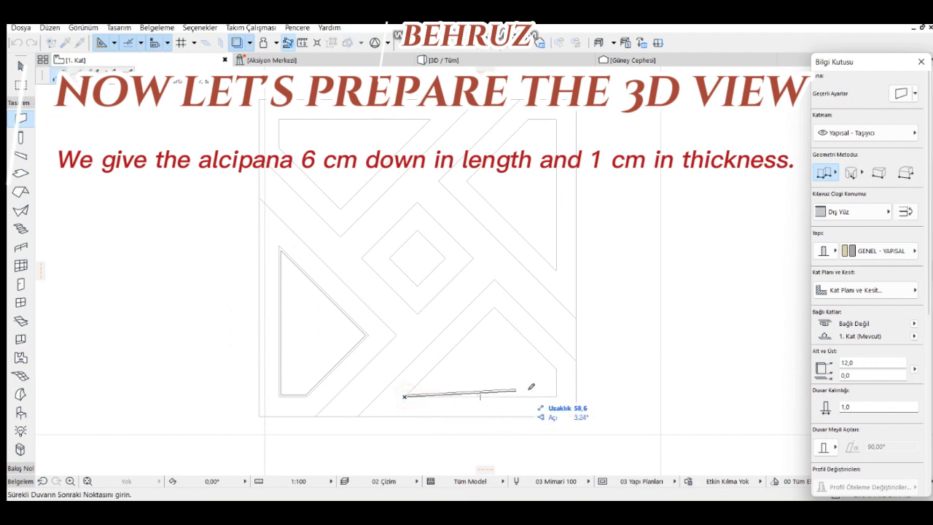
pyautogui.click(555, 397)
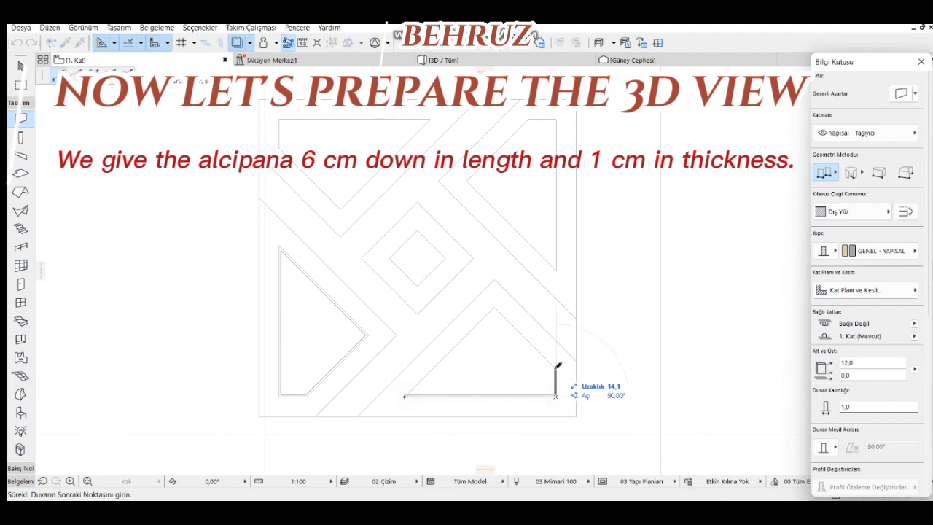
pyautogui.click(555, 369)
pyautogui.click(495, 308)
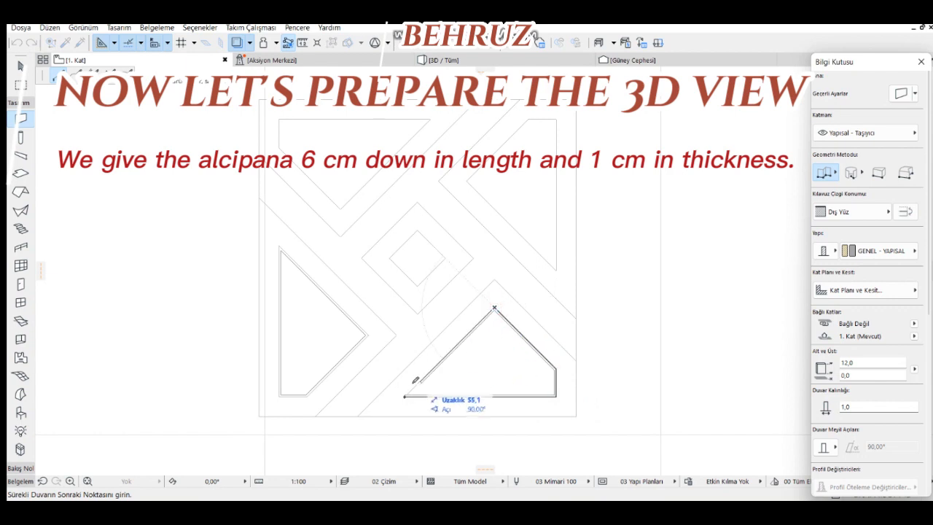
pyautogui.click(404, 397)
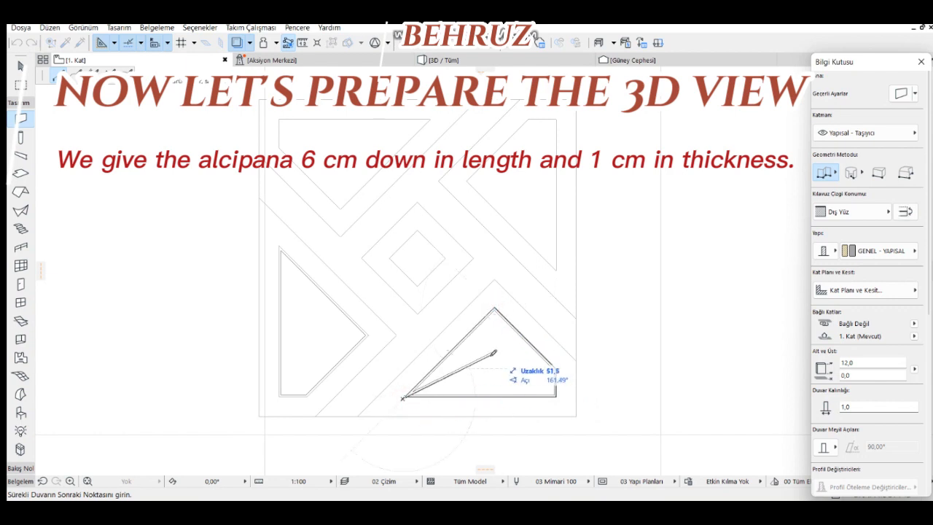
# End the wall chain at the lower-right outline's sharp left corner and remove the stray wall stub there.
pyautogui.scroll(5, 407, 408)
pyautogui.scroll(5, 414, 385)
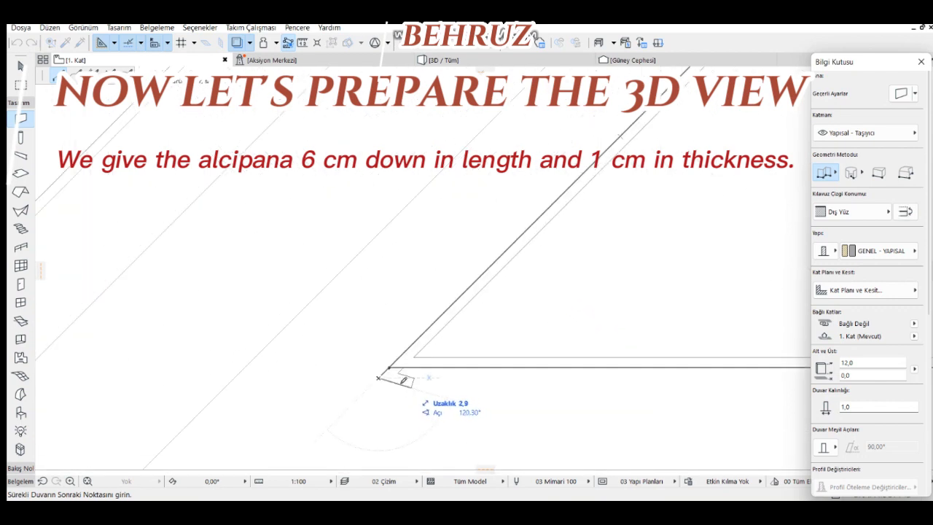
pyautogui.click(390, 366)
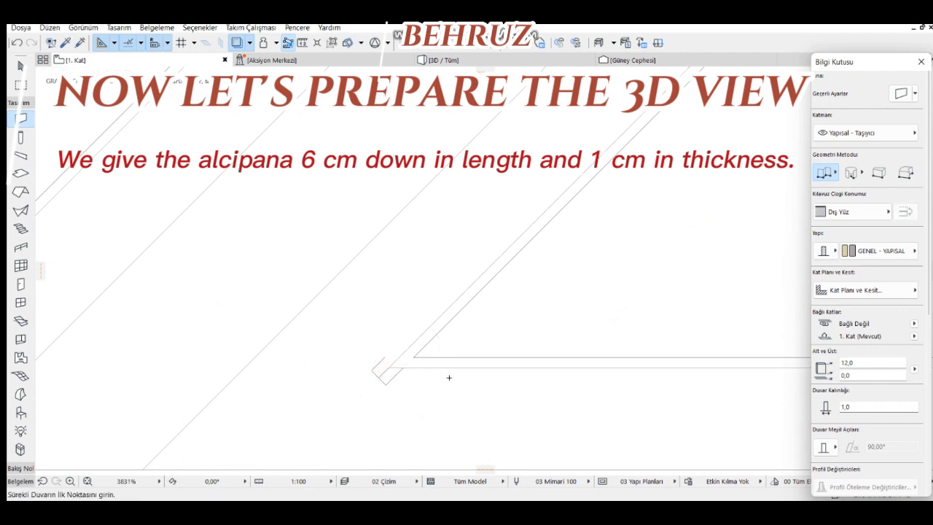
pyautogui.press('Escape')
pyautogui.click(384, 378)
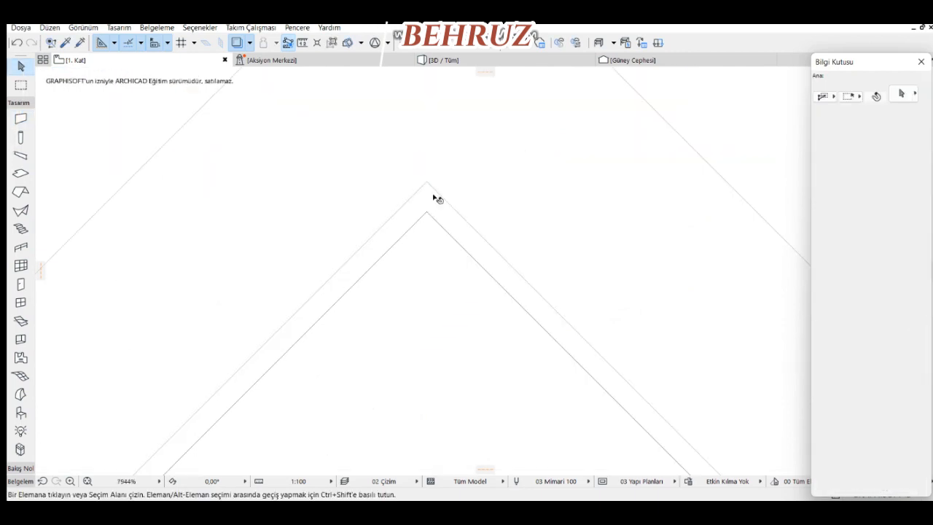
# Group the four walls of the lower-right inset outline.
pyautogui.scroll(-7, 434, 197)
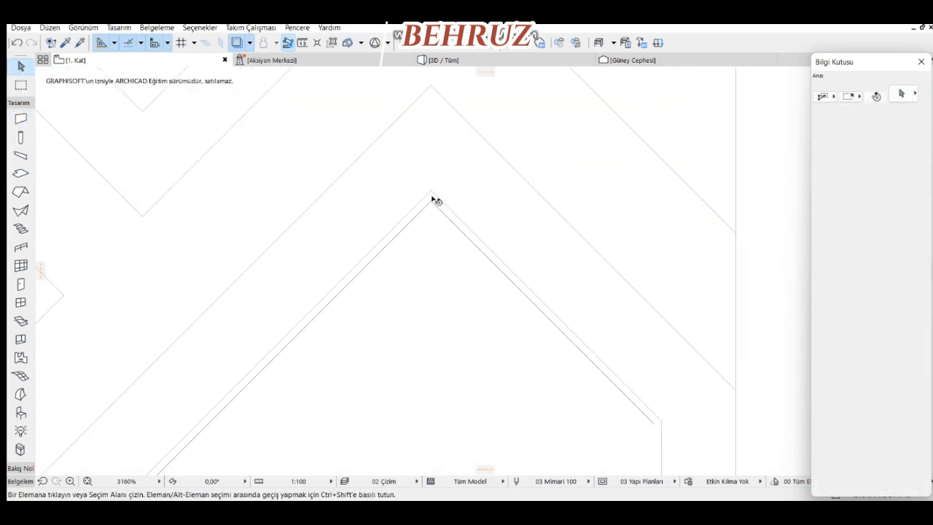
pyautogui.click(463, 223)
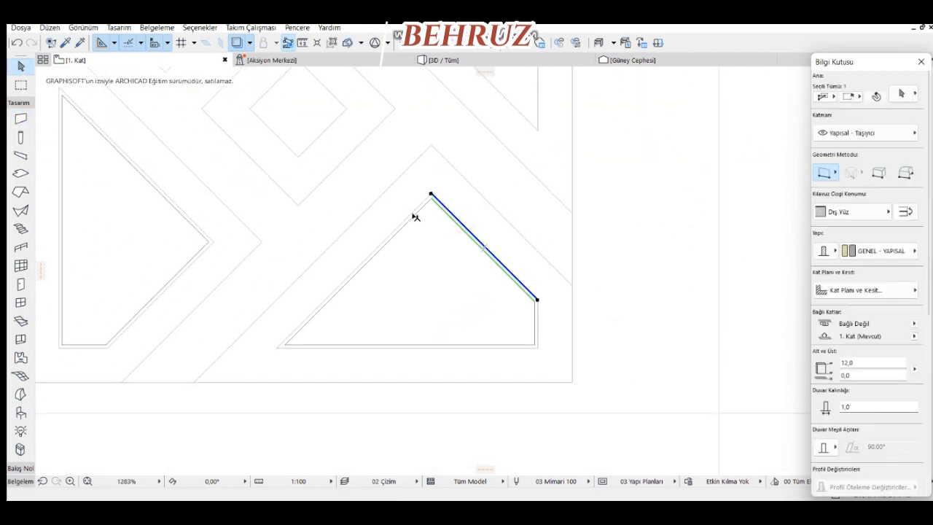
pyautogui.keyDown('shift'); pyautogui.click(414, 213); pyautogui.keyUp('shift')
pyautogui.keyDown('shift'); pyautogui.click(494, 347); pyautogui.keyUp('shift')
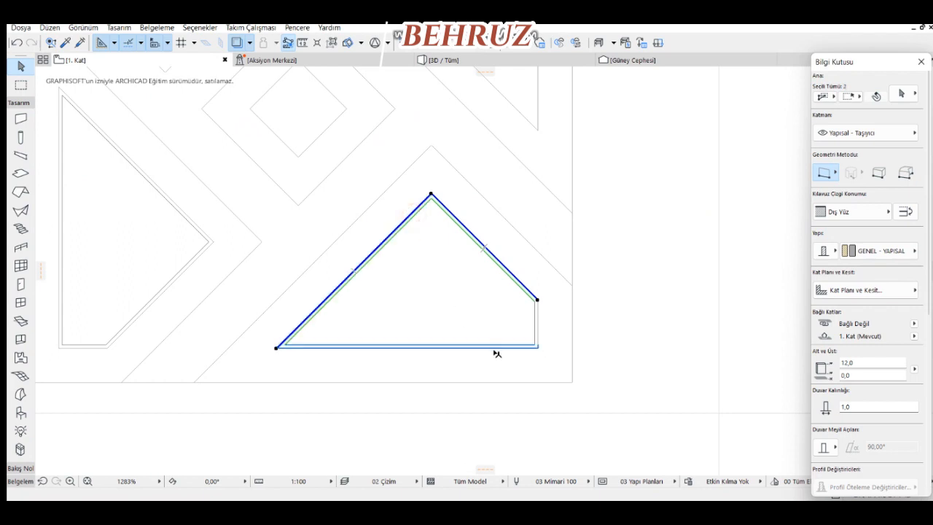
pyautogui.keyDown('shift'); pyautogui.click(538, 322); pyautogui.keyUp('shift')
pyautogui.hotkey('ctrl', 'g')
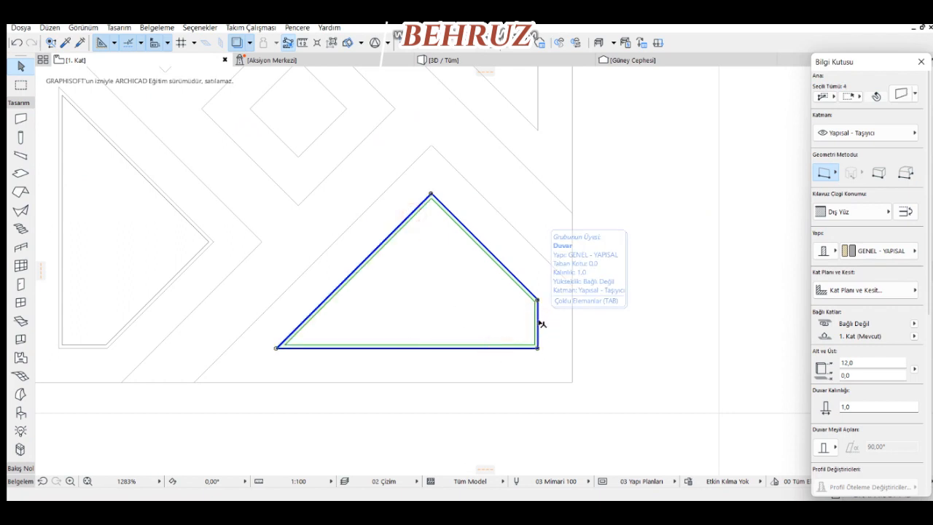
pyautogui.press('Escape')
# Mirror a copy of the two lower wall groups about the horizontal axis through the small central square's side corners.
pyautogui.scroll(-5, 531, 316)
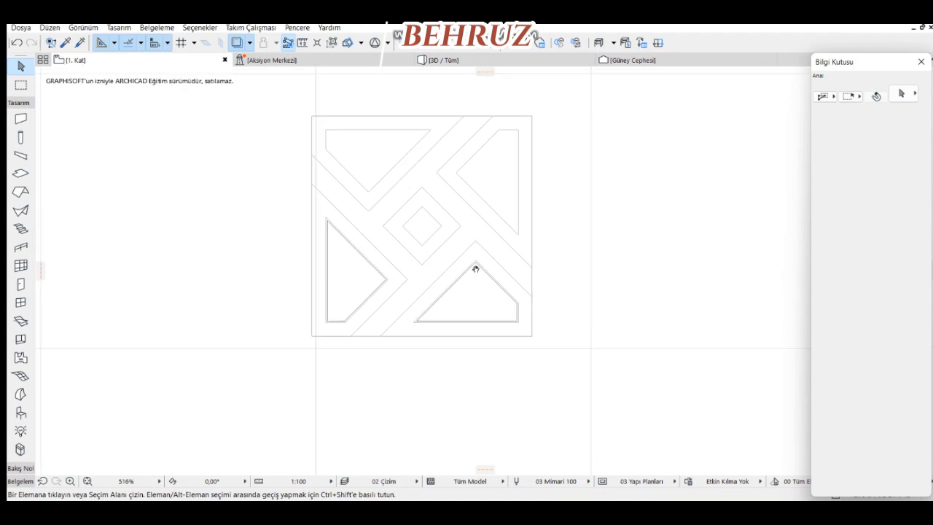
pyautogui.moveTo(474, 267); pyautogui.dragTo(414, 301, button='middle')
pyautogui.scroll(2, 308, 333)
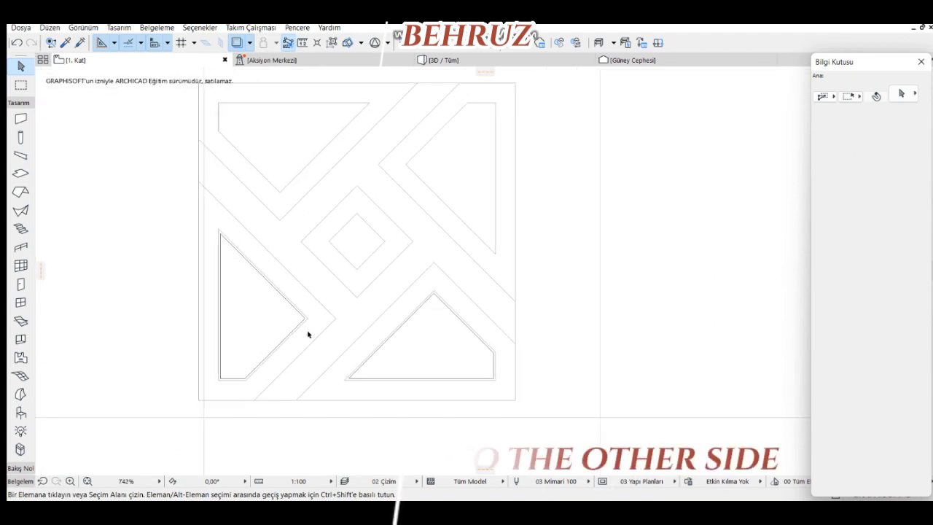
pyautogui.click(308, 321)
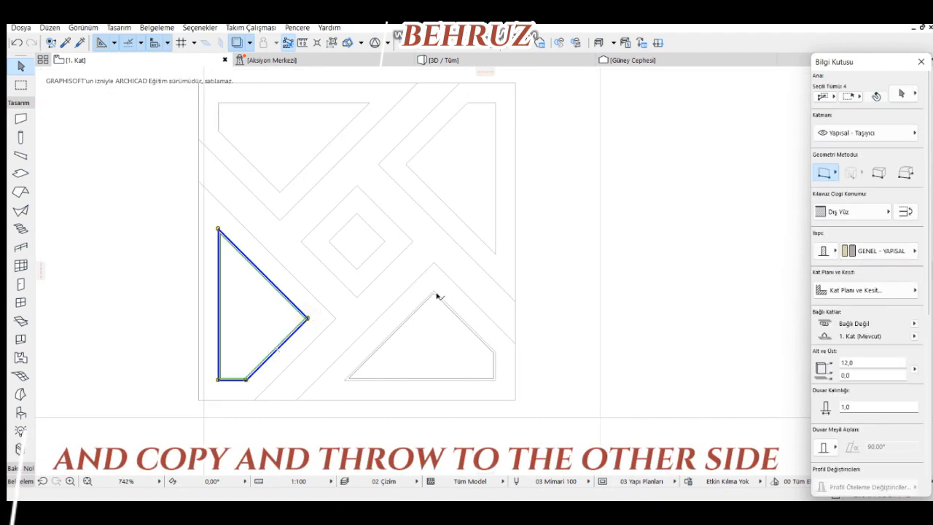
pyautogui.keyDown('shift'); pyautogui.click(434, 293); pyautogui.keyUp('shift')
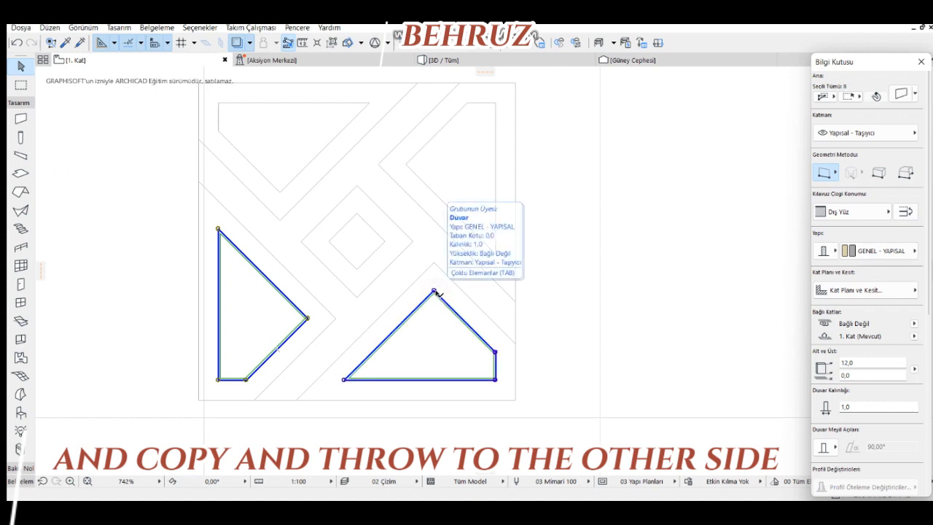
pyautogui.click(434, 291)
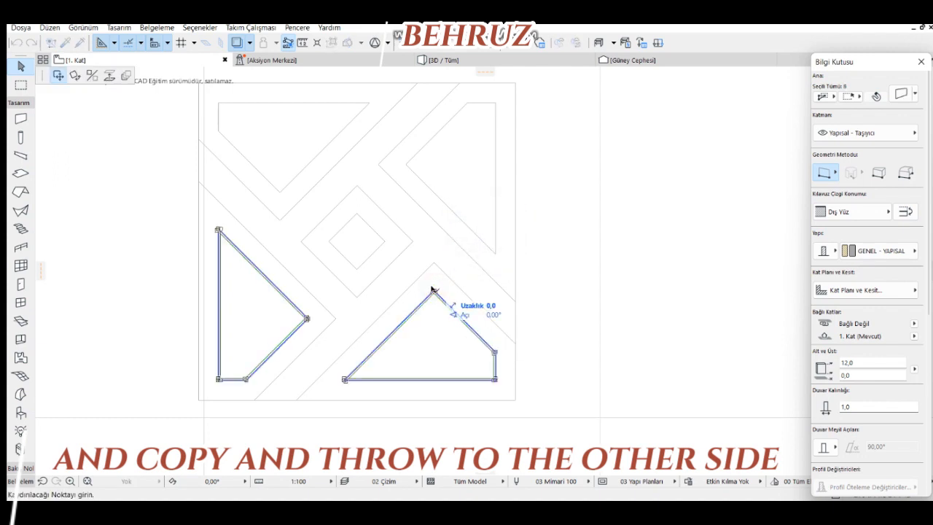
pyautogui.click(92, 76)
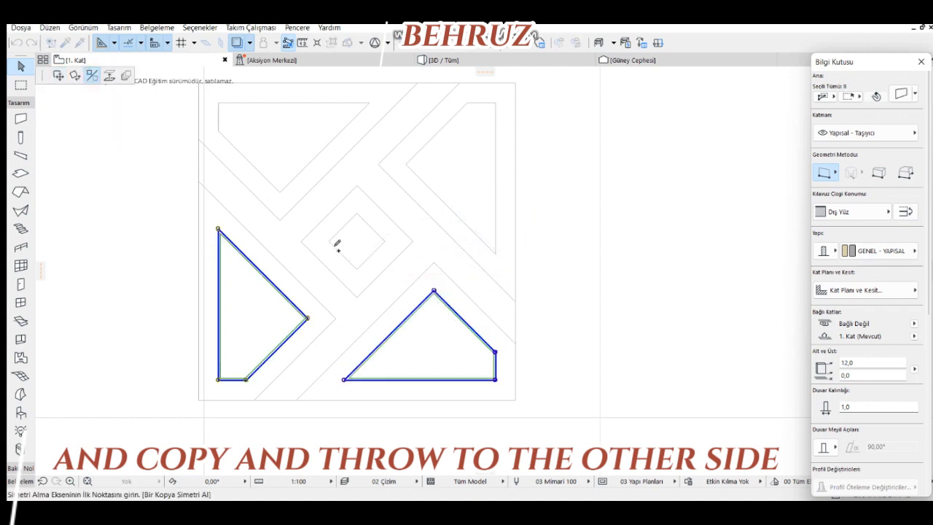
pyautogui.click(330, 240)
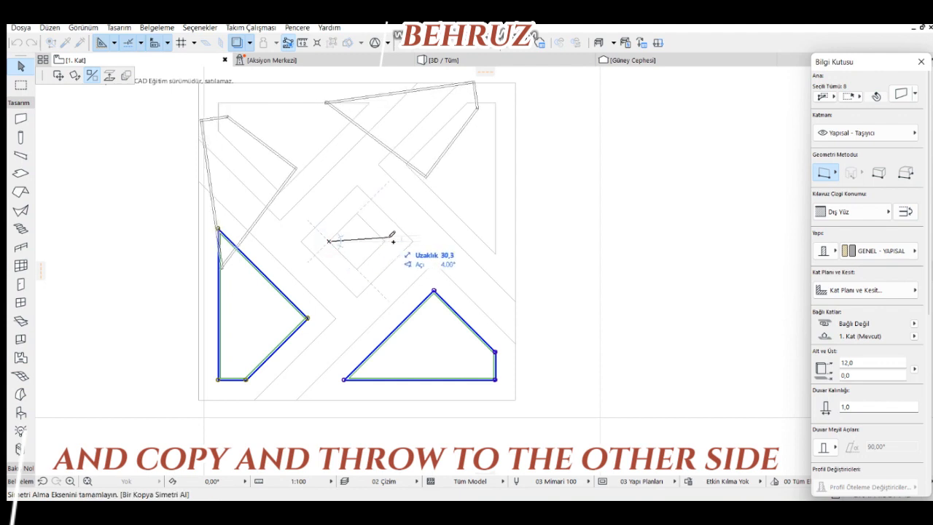
pyautogui.click(385, 240)
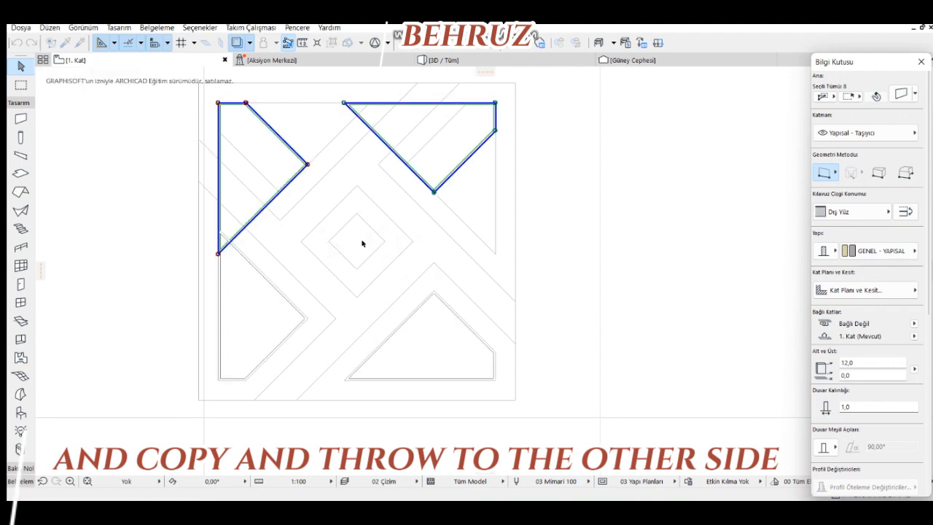
# Mirror the two copied wall groups, without copying, about the vertical axis through the larger central rotated square's upper and lower corners.
pyautogui.click(306, 166)
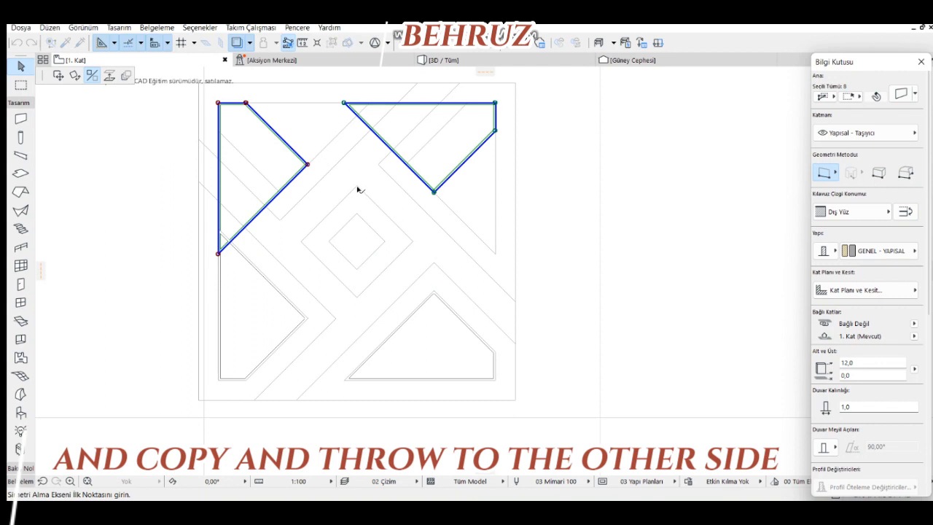
pyautogui.click(356, 186)
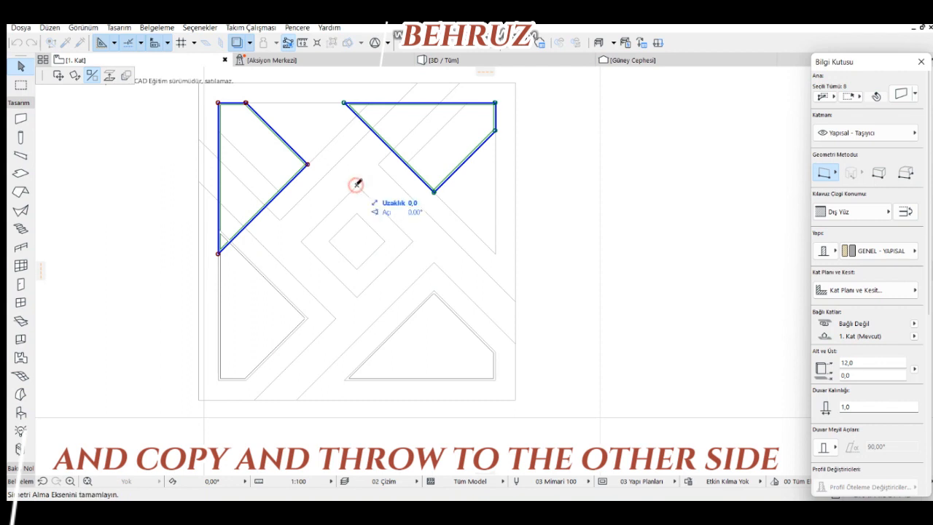
pyautogui.click(357, 298)
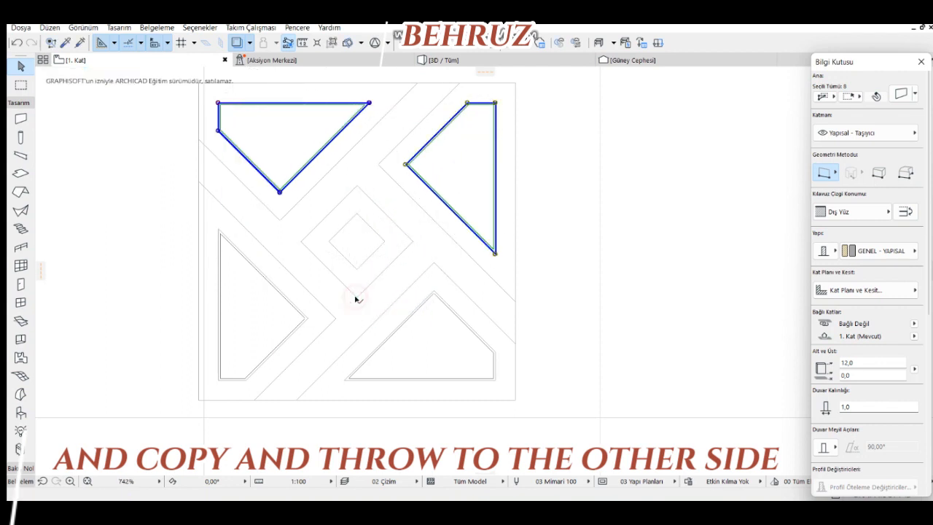
pyautogui.click(420, 219)
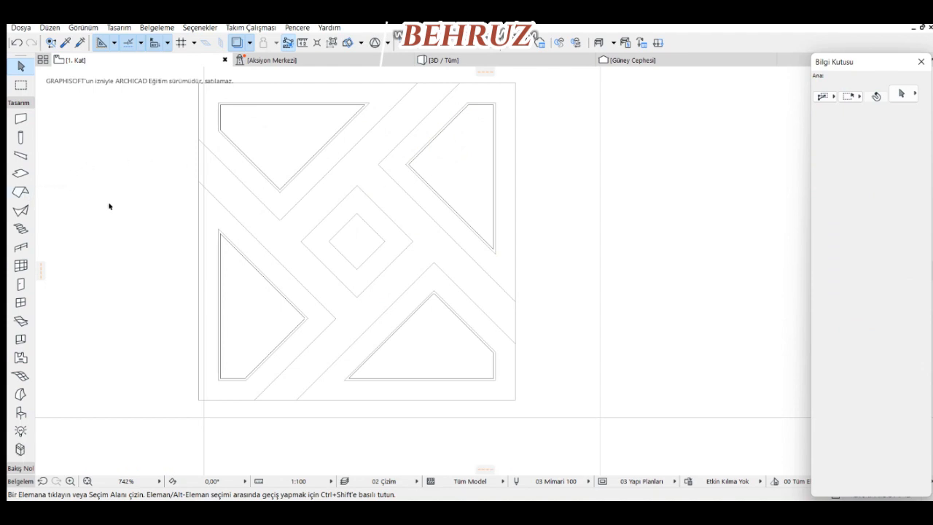
# Draw chained walls 1 cm thick and 12 cm high around the small central rotated square.
pyautogui.click(21, 118)
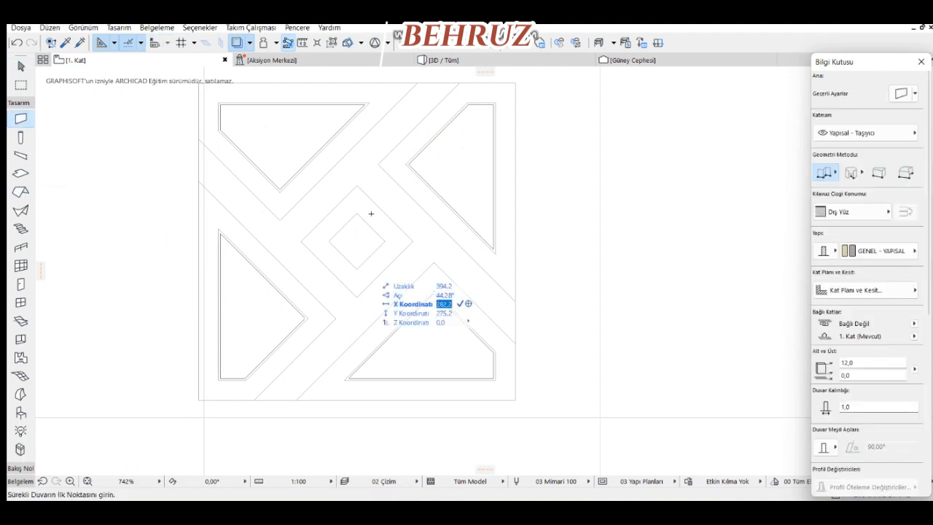
pyautogui.moveTo(371, 213)
pyautogui.mouseDown(button='middle')
pyautogui.moveTo(467, 272)
pyautogui.moveTo(446, 250)
pyautogui.moveTo(432, 250)
pyautogui.mouseUp(button='middle')
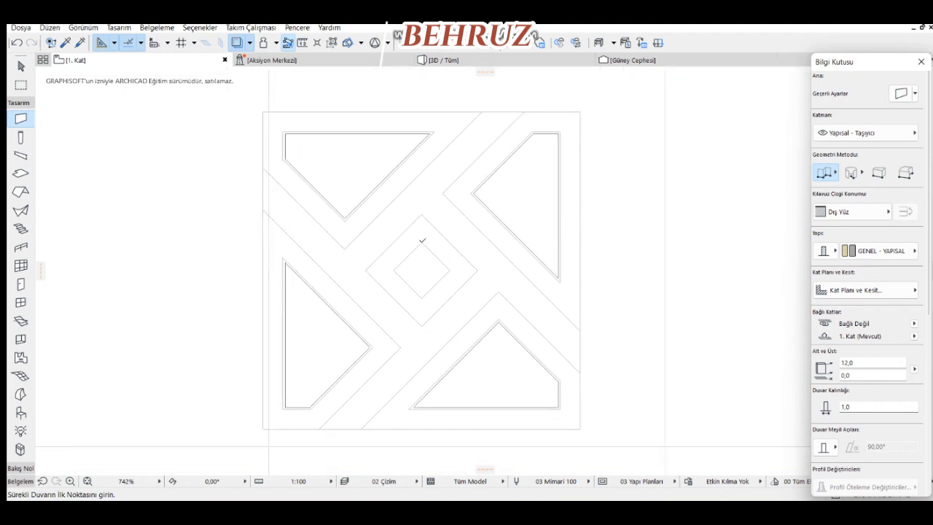
pyautogui.click(422, 239)
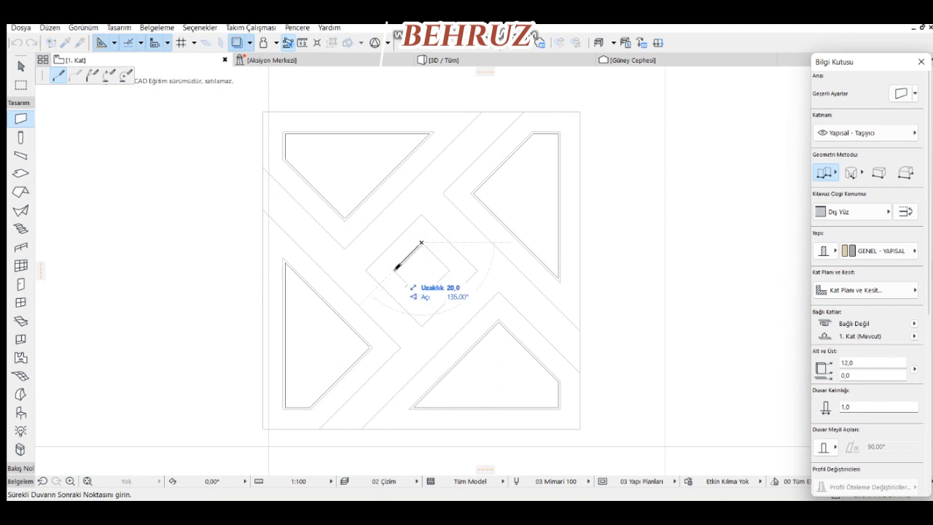
pyautogui.click(394, 269)
pyautogui.click(422, 297)
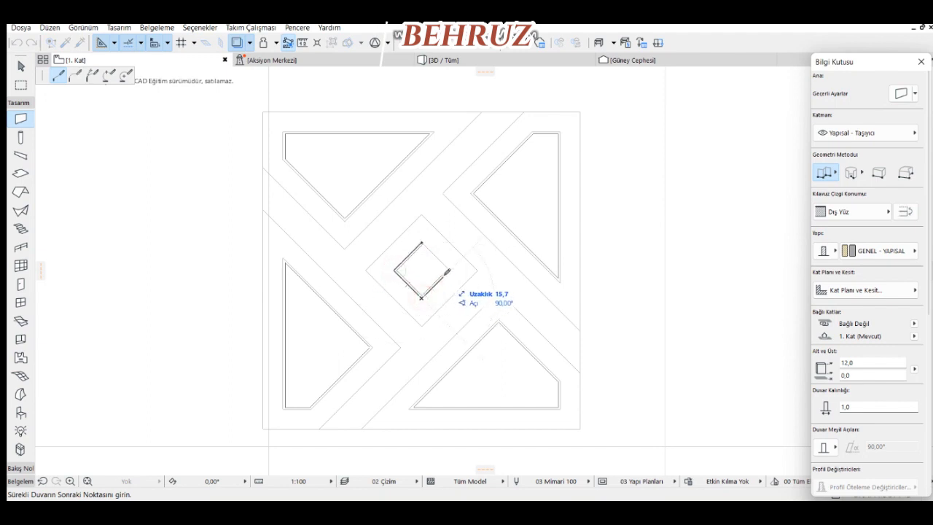
pyautogui.click(449, 270)
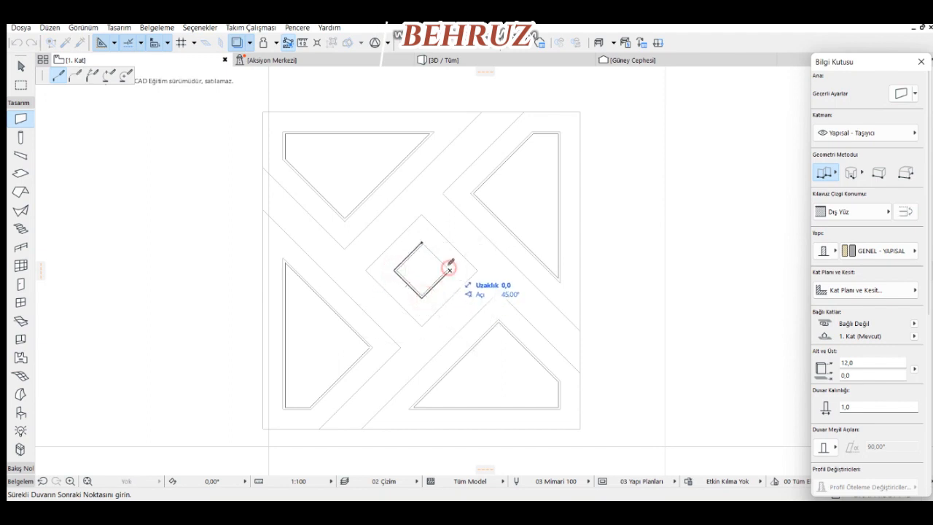
pyautogui.click(422, 239)
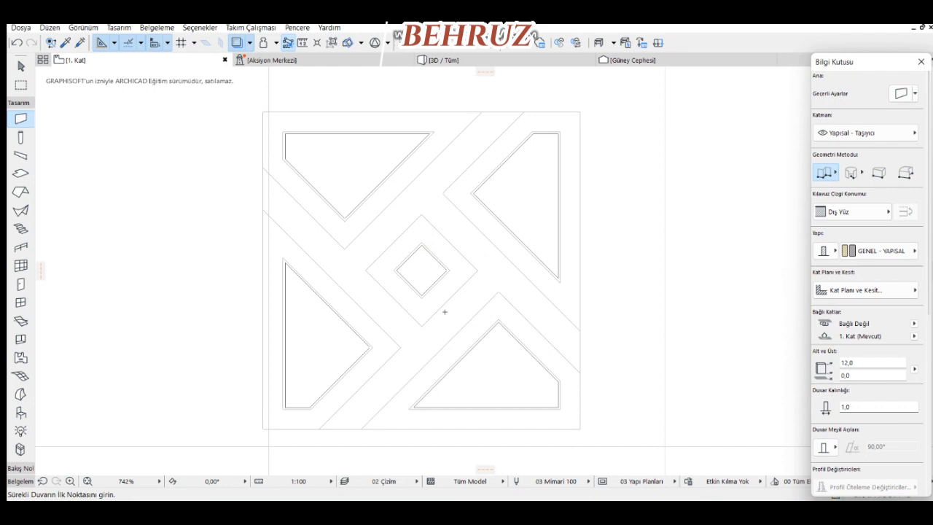
pyautogui.press('Escape')
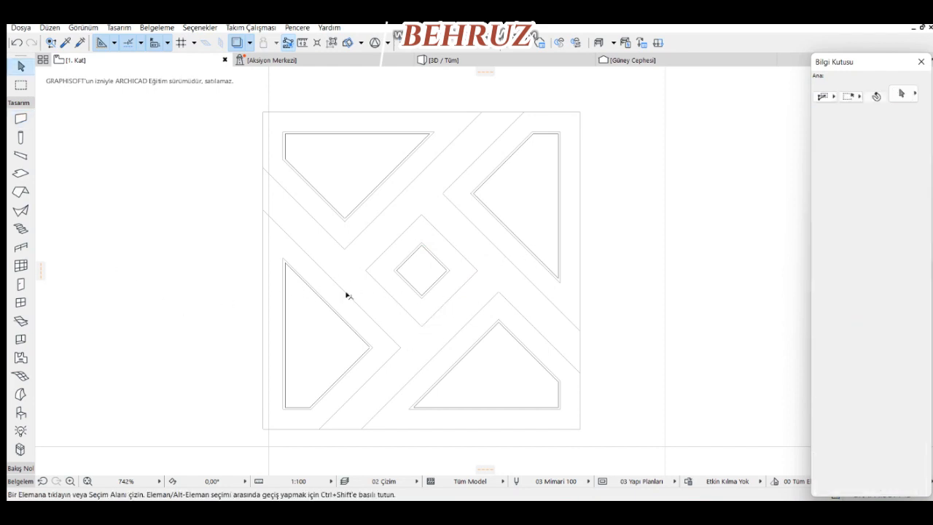
# Draw chained walls 1 cm thick and 6 cm high around the outer strip outline enclosing the lower-left inset.
pyautogui.click(21, 119)
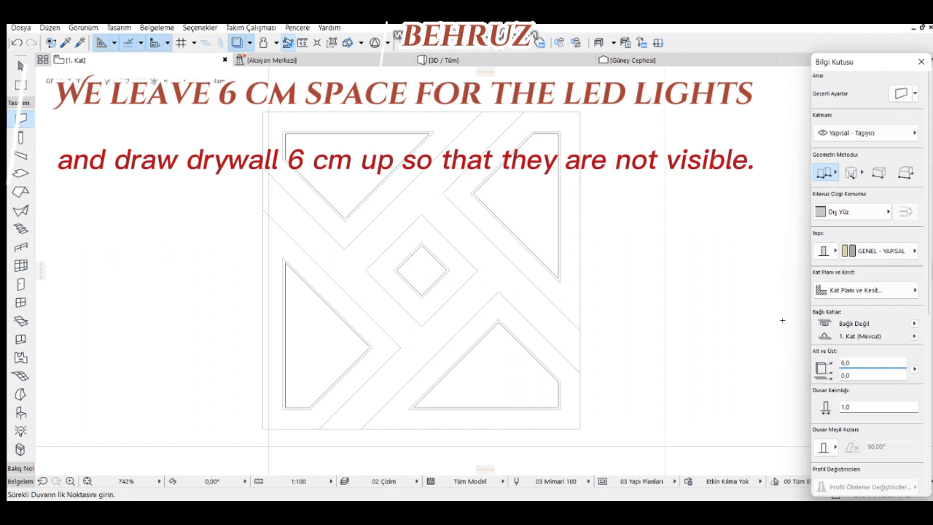
pyautogui.click(319, 428)
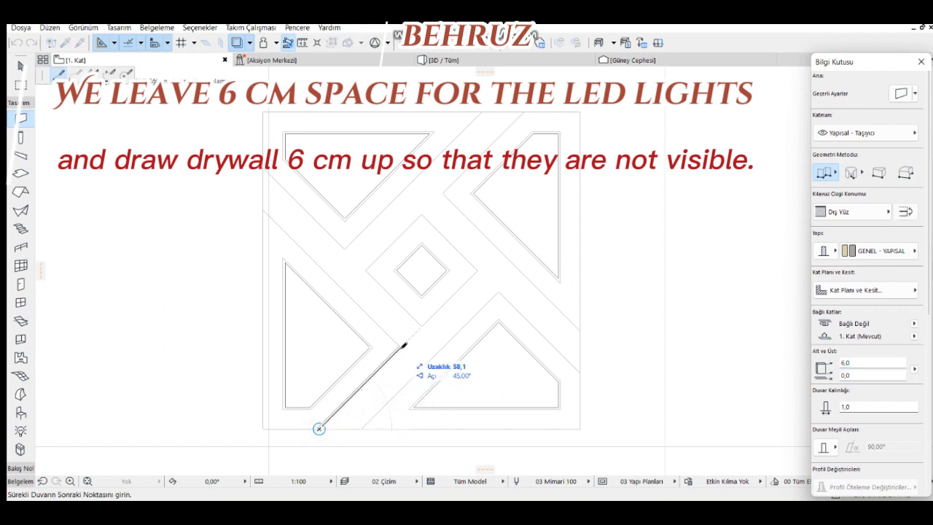
pyautogui.click(400, 347)
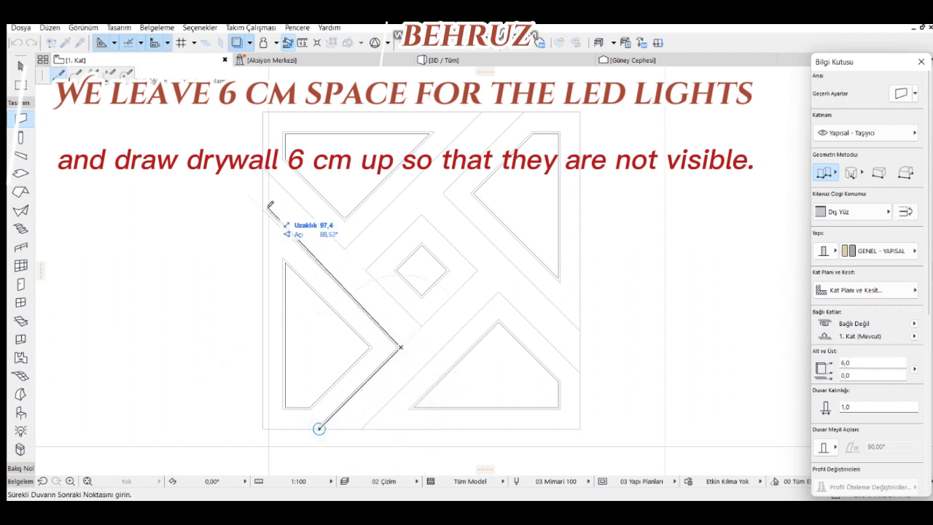
pyautogui.click(264, 212)
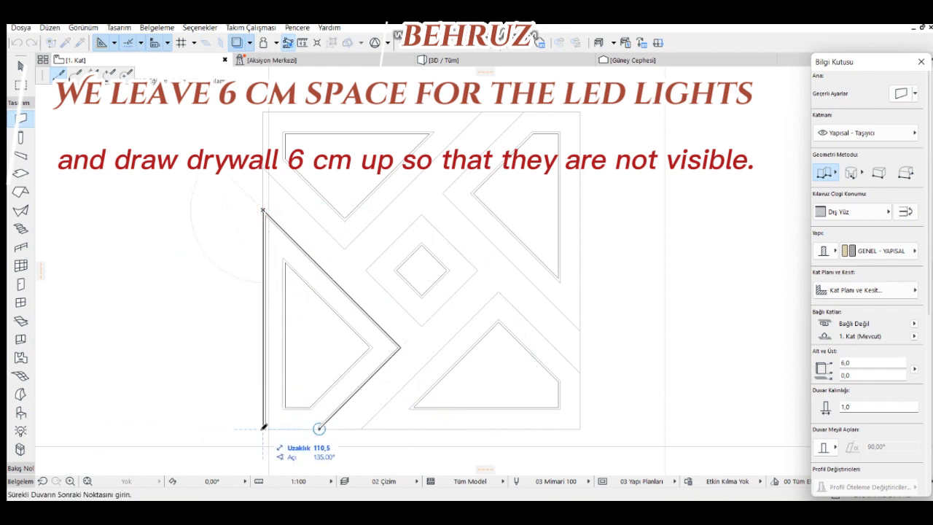
pyautogui.click(263, 428)
pyautogui.click(318, 427)
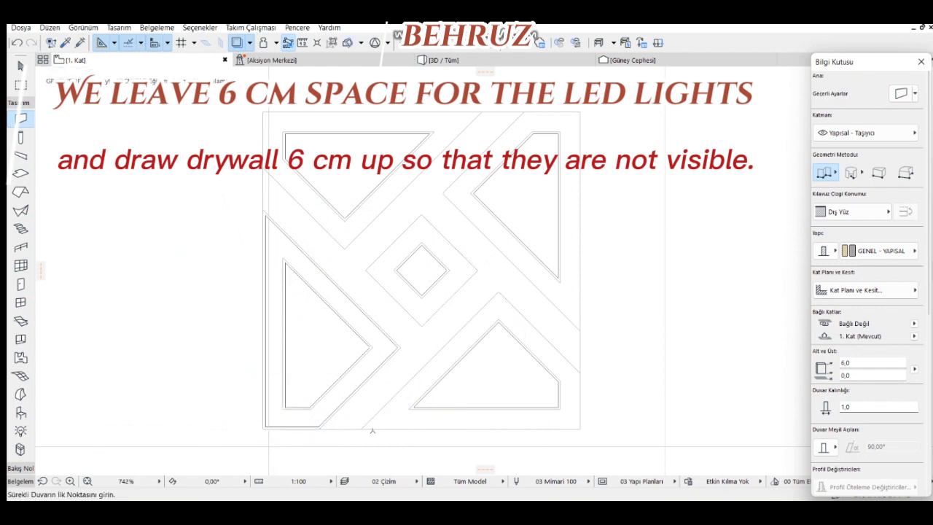
# Draw chained walls 1 cm thick and 6 cm high around the outer strip outline enclosing the lower-right inset.
pyautogui.click(361, 428)
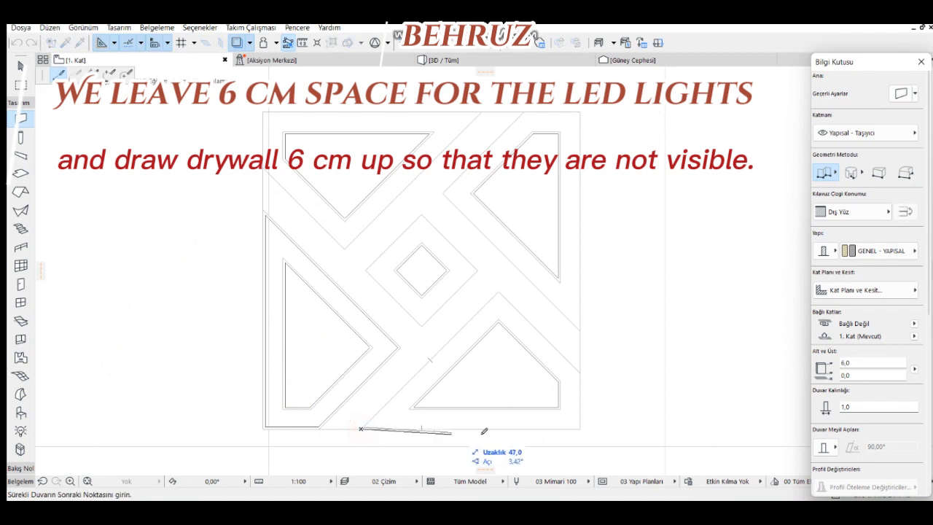
pyautogui.click(579, 428)
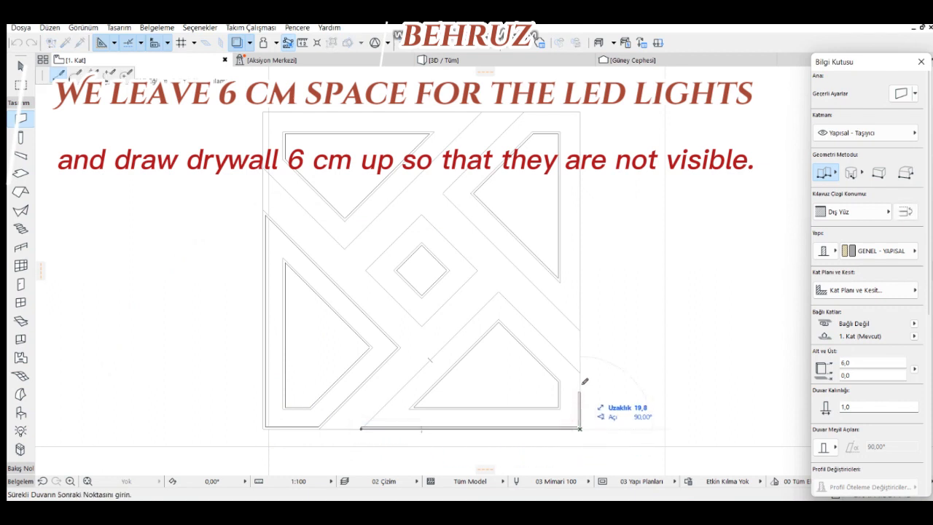
pyautogui.click(580, 371)
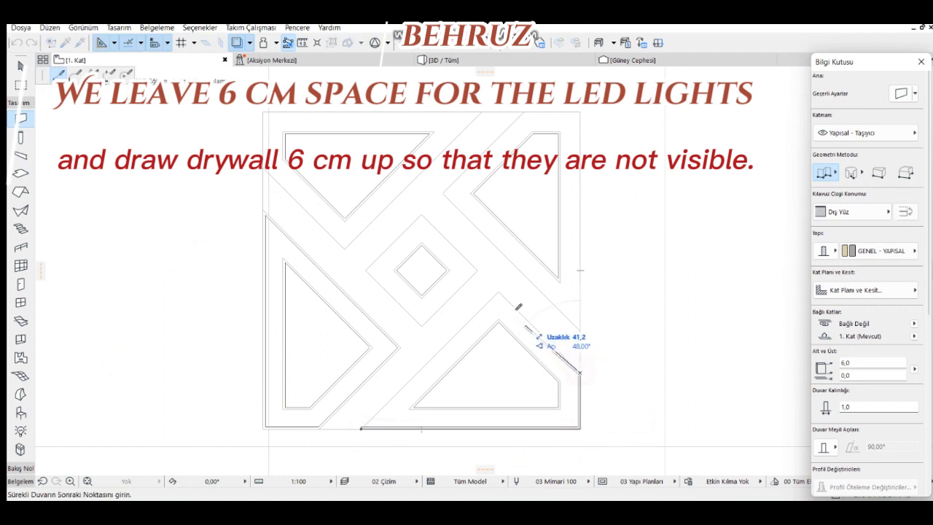
pyautogui.click(499, 293)
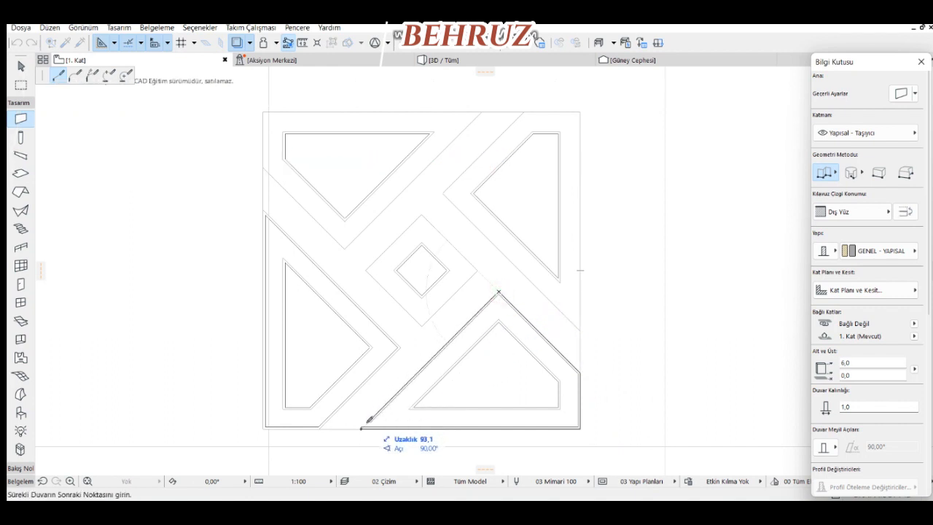
pyautogui.click(362, 427)
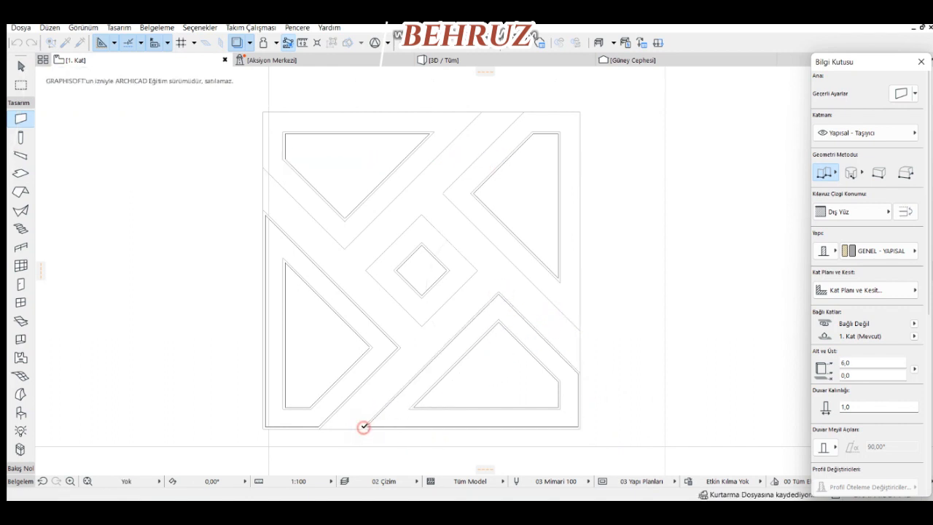
# Draw chained walls 1 cm thick and 6 cm high around the outer strip outline enclosing the upper-right inset.
pyautogui.click(443, 192)
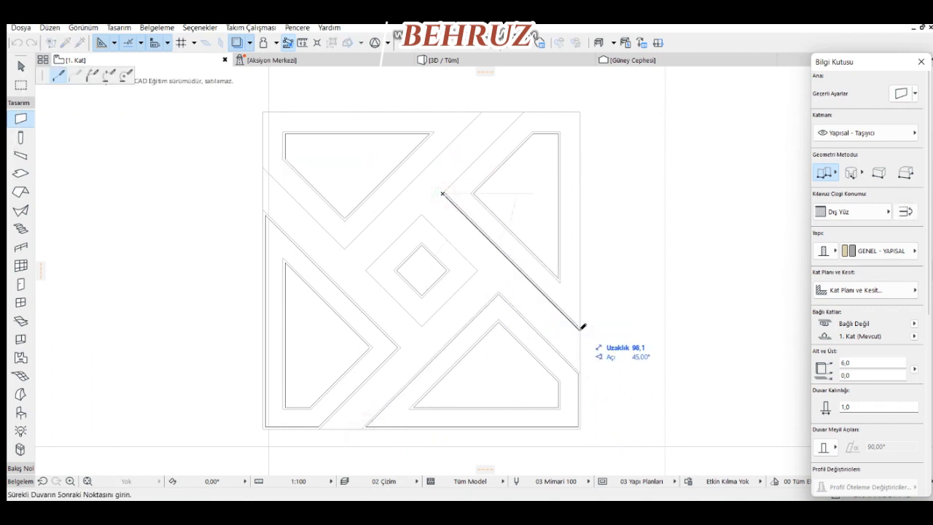
pyautogui.click(580, 329)
pyautogui.click(580, 113)
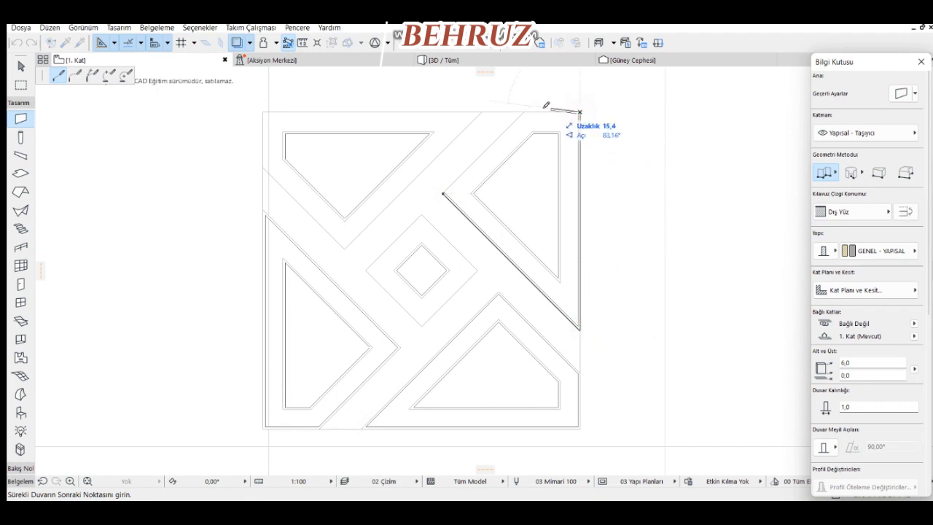
pyautogui.click(522, 112)
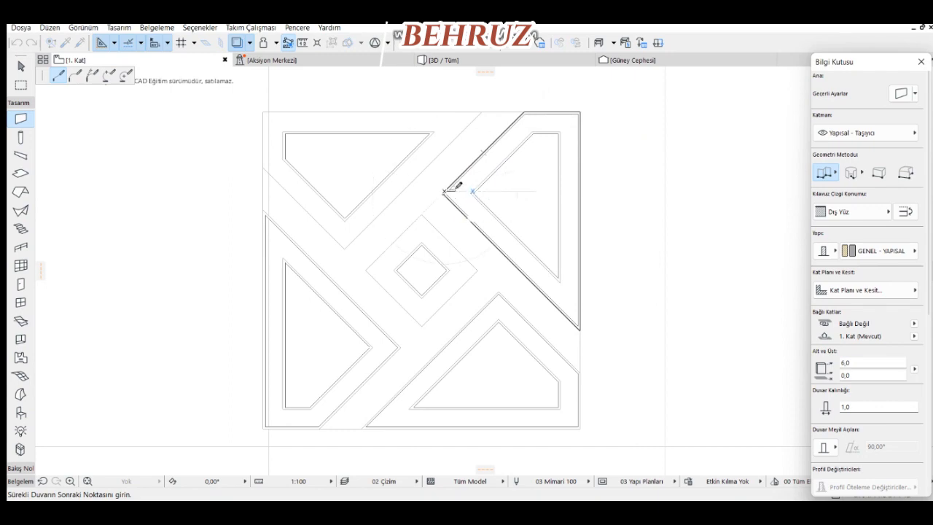
pyautogui.scroll(3, 446, 189)
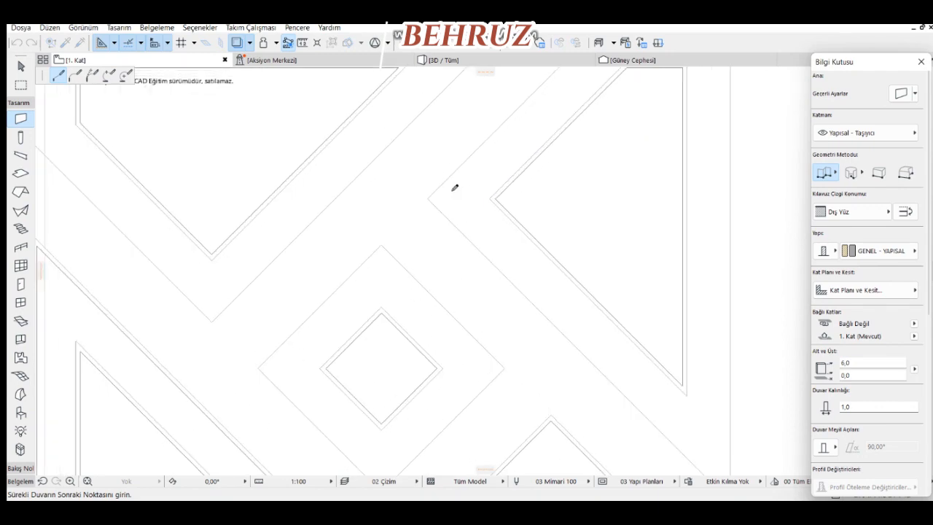
pyautogui.click(413, 202)
pyautogui.scroll(-5, 437, 190)
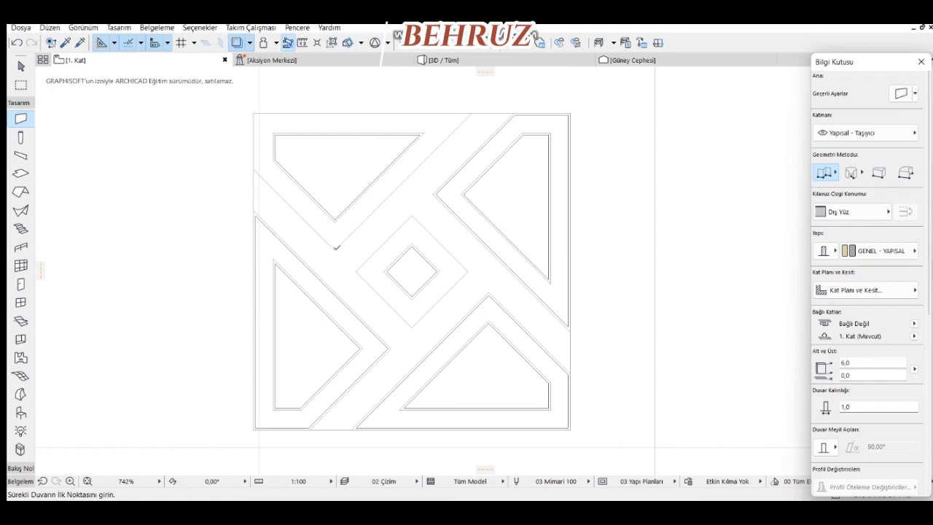
# Draw chained walls 1 cm thick and 6 cm high around the outer strip outline enclosing the upper-left inset.
pyautogui.click(334, 250)
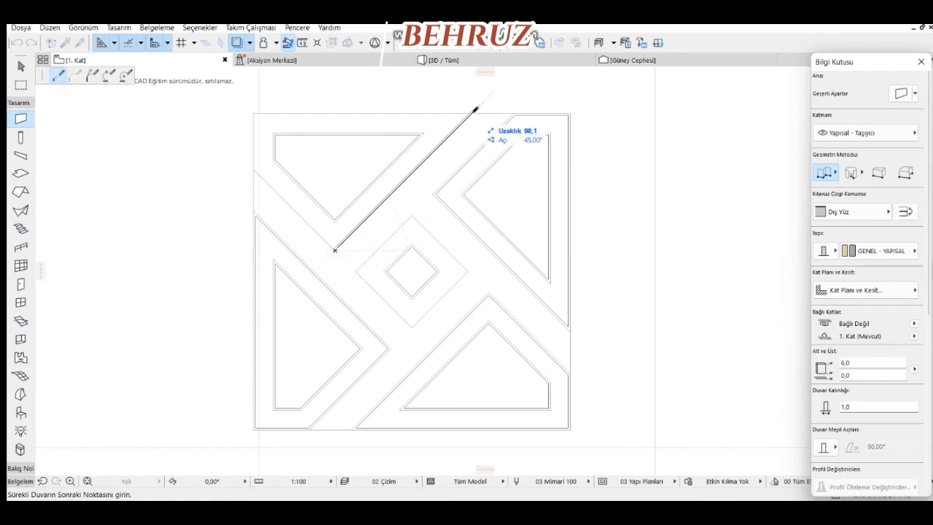
pyautogui.click(471, 113)
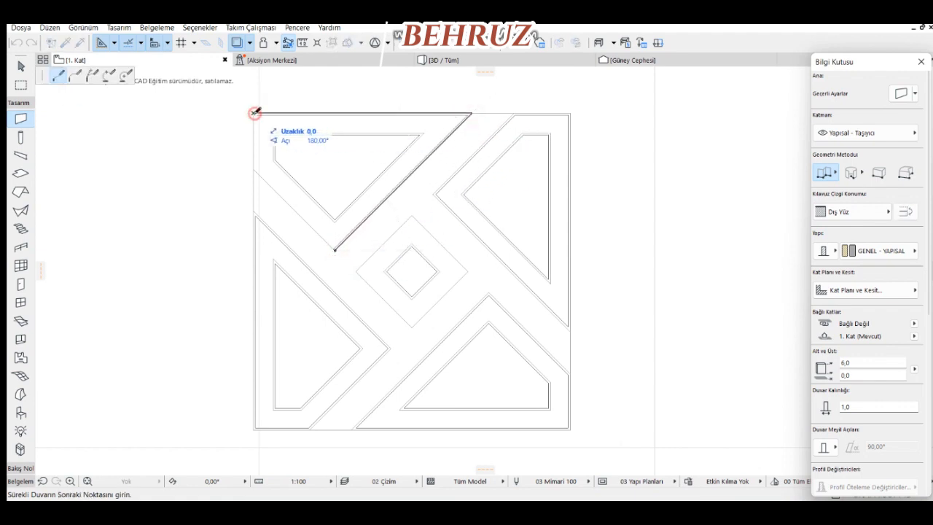
pyautogui.click(253, 169)
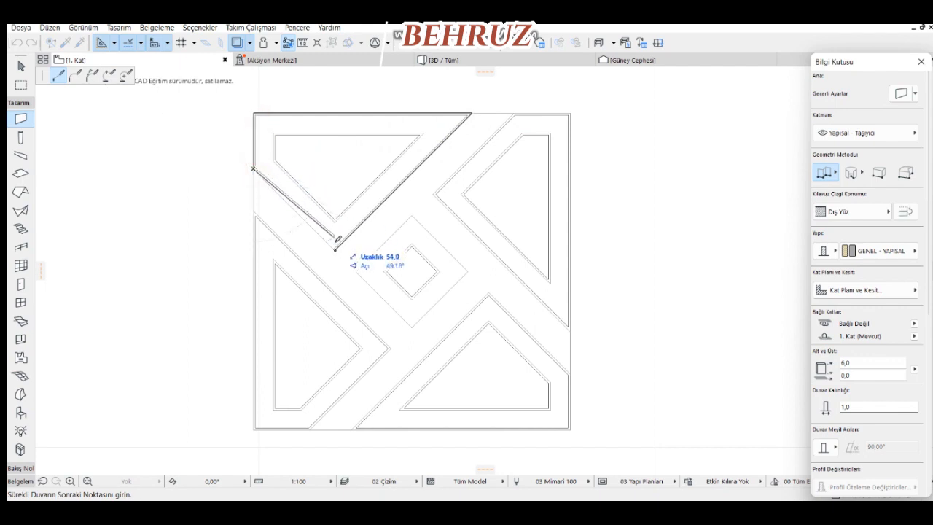
pyautogui.click(334, 250)
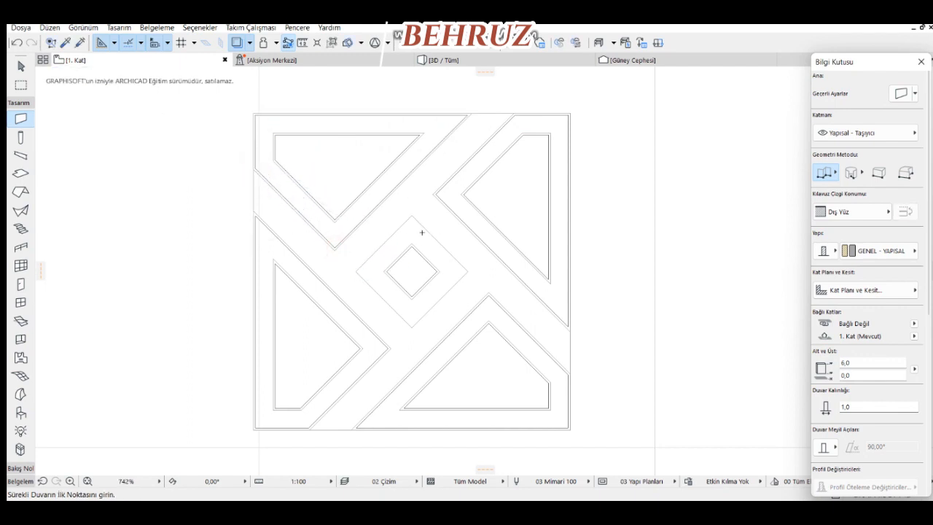
# Draw chained walls 1 cm thick and 6 cm high around the larger central rotated square.
pyautogui.click(355, 271)
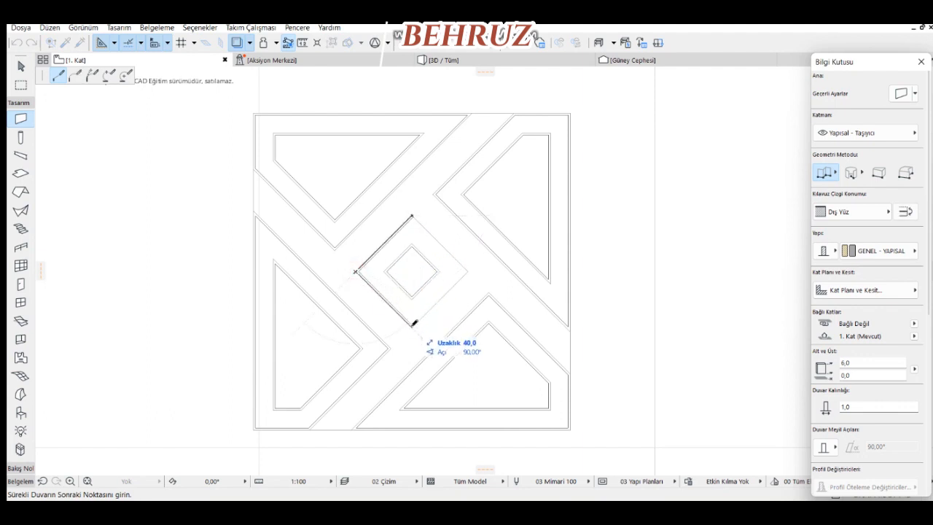
pyautogui.click(411, 326)
pyautogui.click(467, 273)
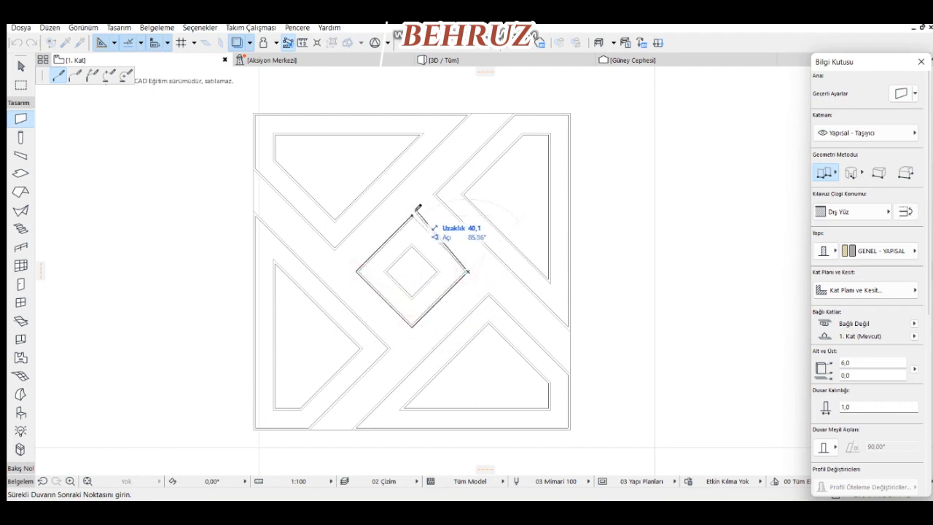
pyautogui.click(411, 215)
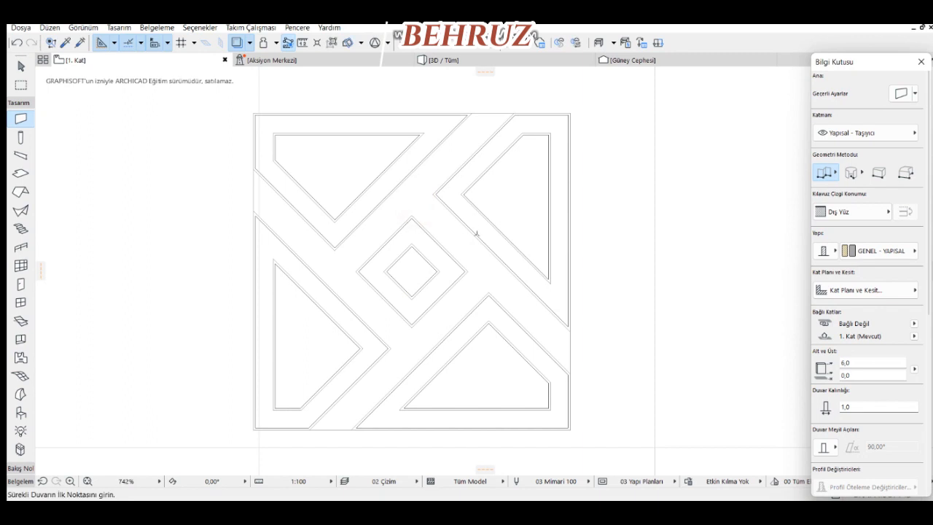
pyautogui.press('Escape')
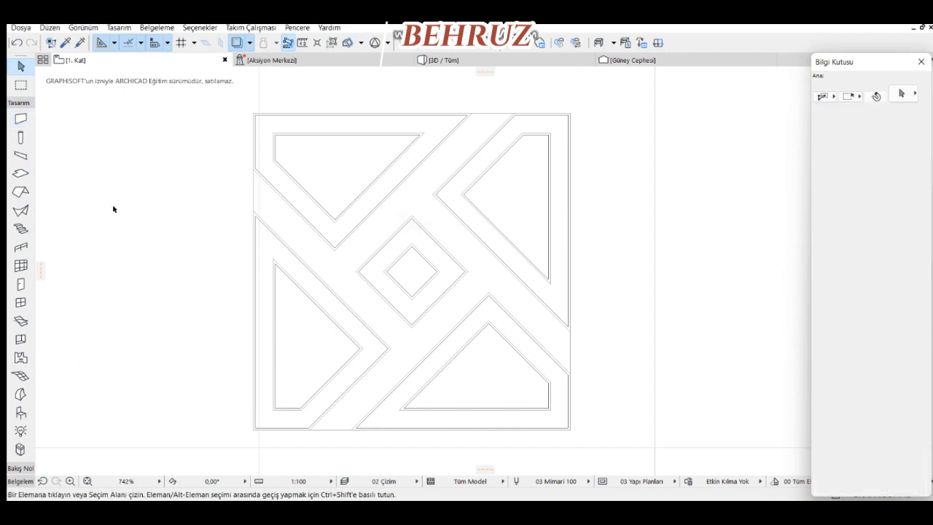
# Configure the Slab tool with a basic Beton - Yapısal structure, the reference plane at the slab's underside, and a top elevation of 2,0 cm.
pyautogui.click(20, 173)
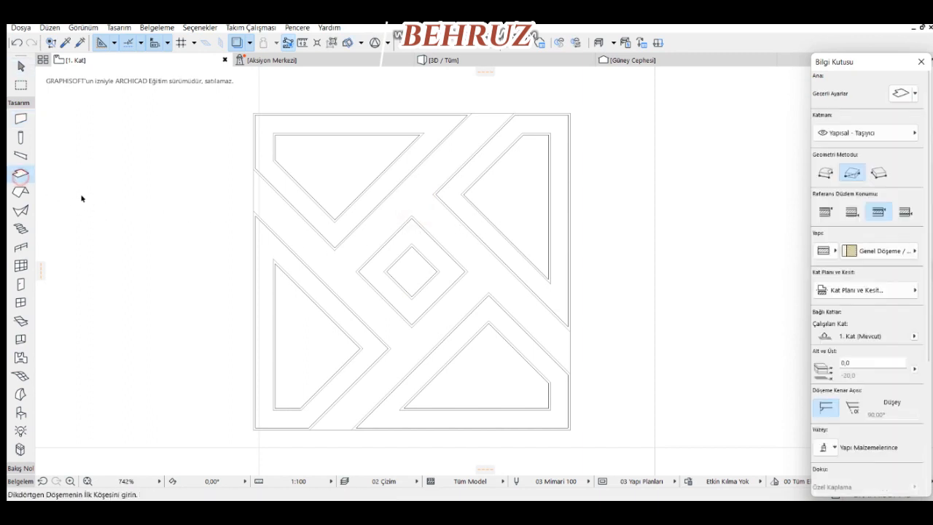
pyautogui.click(828, 252)
pyautogui.click(845, 247)
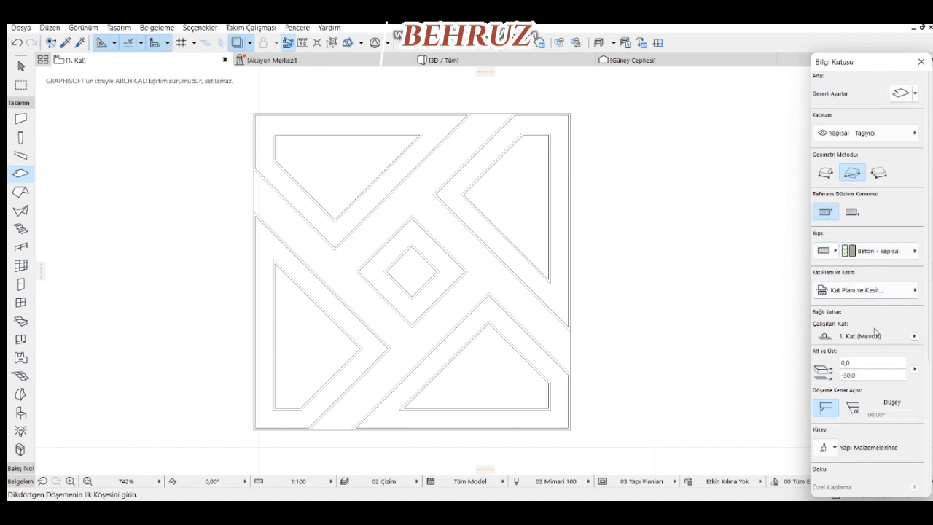
pyautogui.click(852, 211)
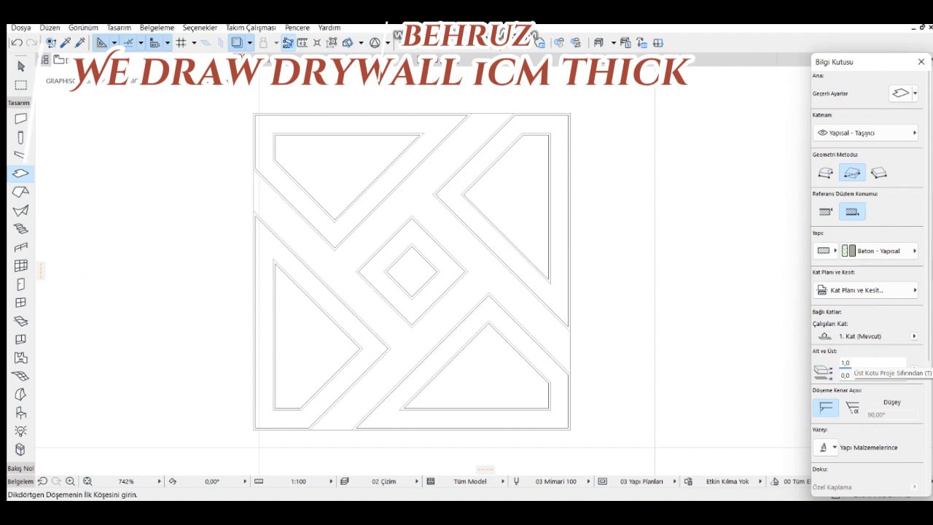
pyautogui.click(860, 362)
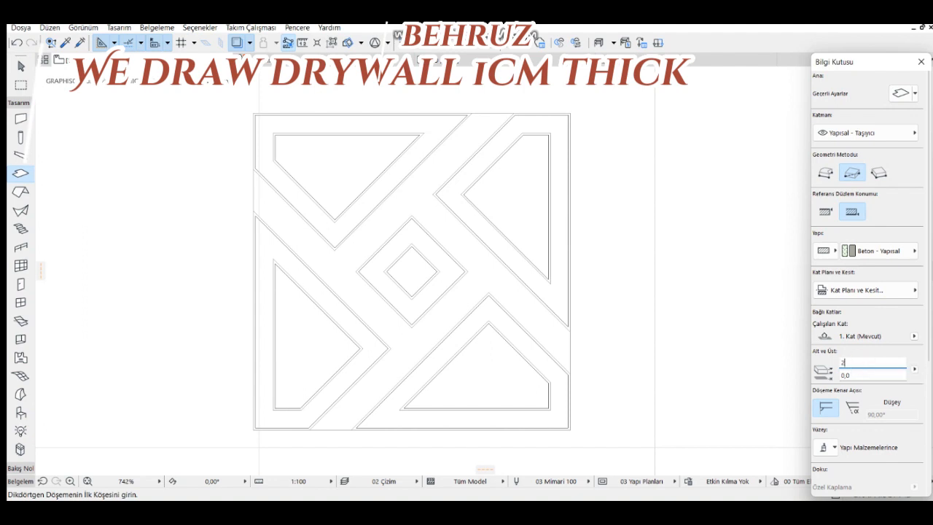
pyautogui.write('2')
pyautogui.scroll(-3, 849, 435)
pyautogui.write(',0')
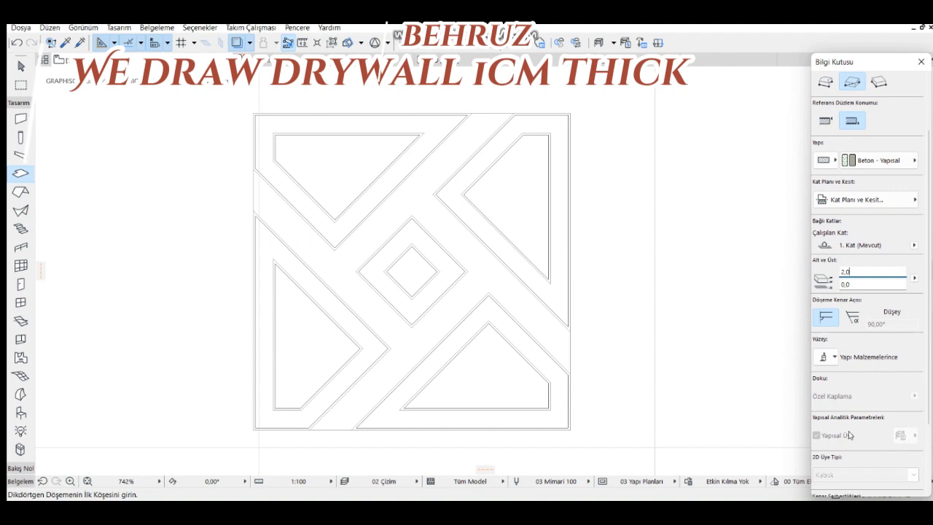
# Override the slab's top, edge and bottom surfaces, link them together, and set them to Boya - Orta Pembe.
pyautogui.click(830, 363)
pyautogui.click(654, 388)
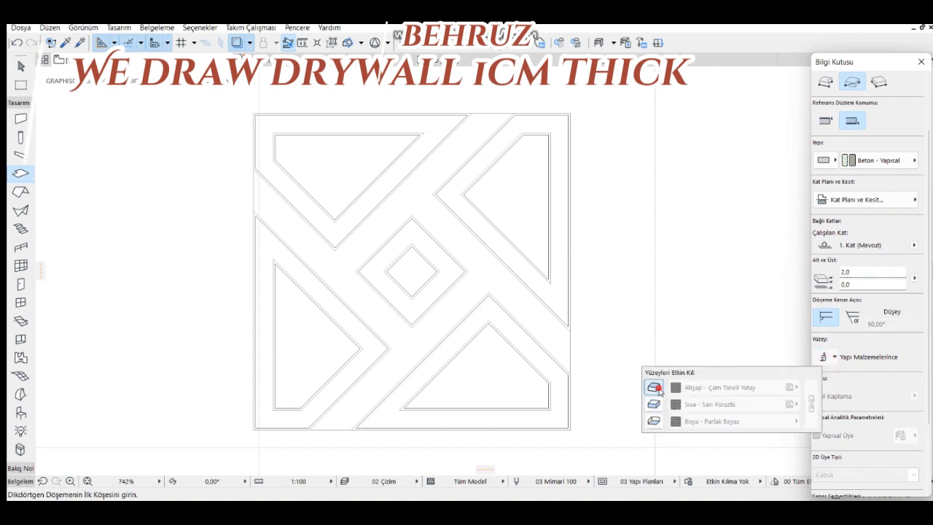
pyautogui.click(653, 421)
pyautogui.click(654, 405)
pyautogui.click(811, 405)
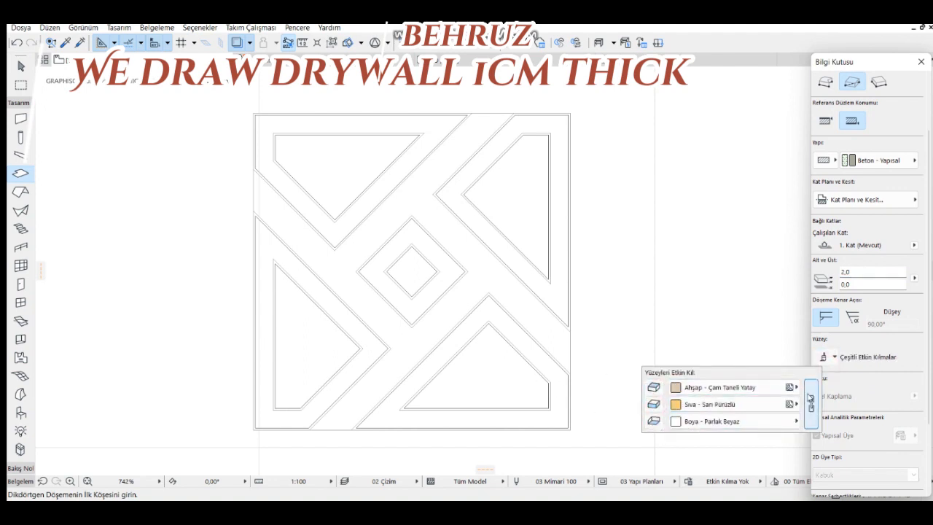
pyautogui.click(722, 387)
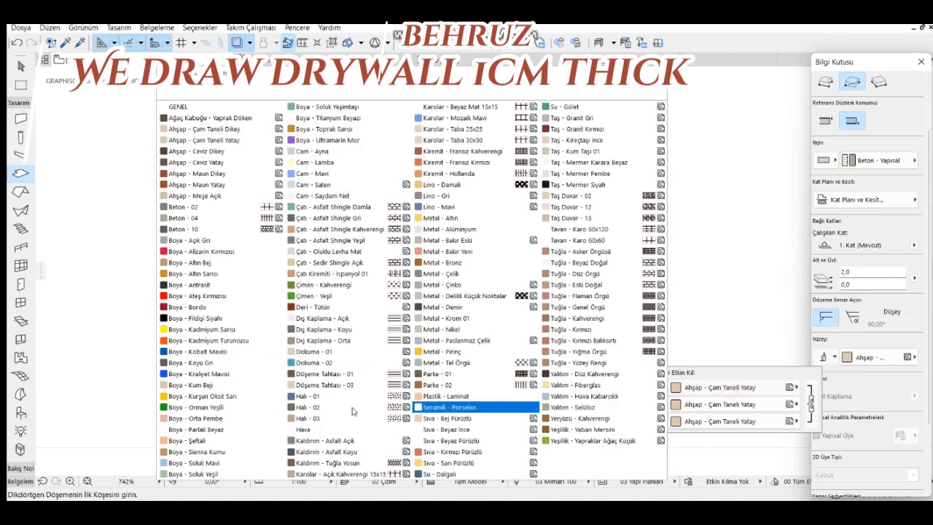
pyautogui.click(223, 418)
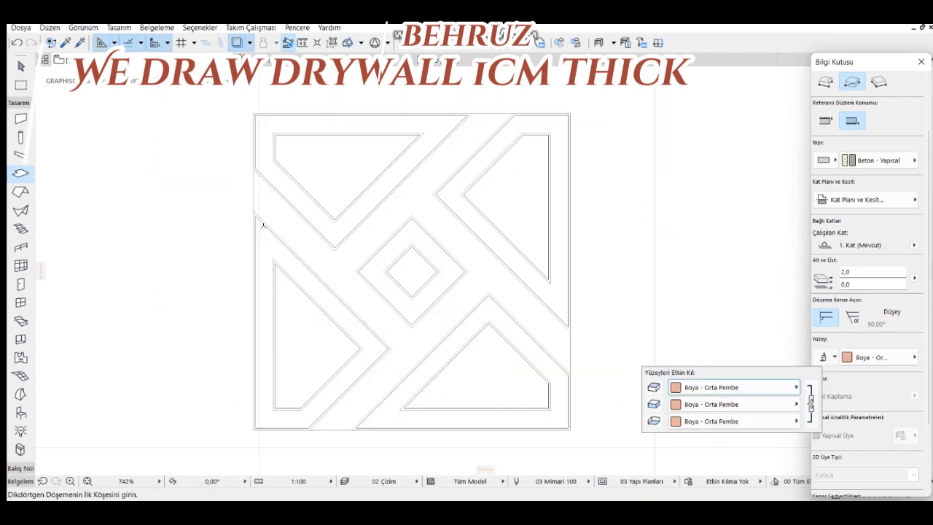
# Draw a polygonal slab following the outer wall outline of the lower-left ceiling section, starting at the square's lower-left corner.
pyautogui.scroll(2, 260, 244)
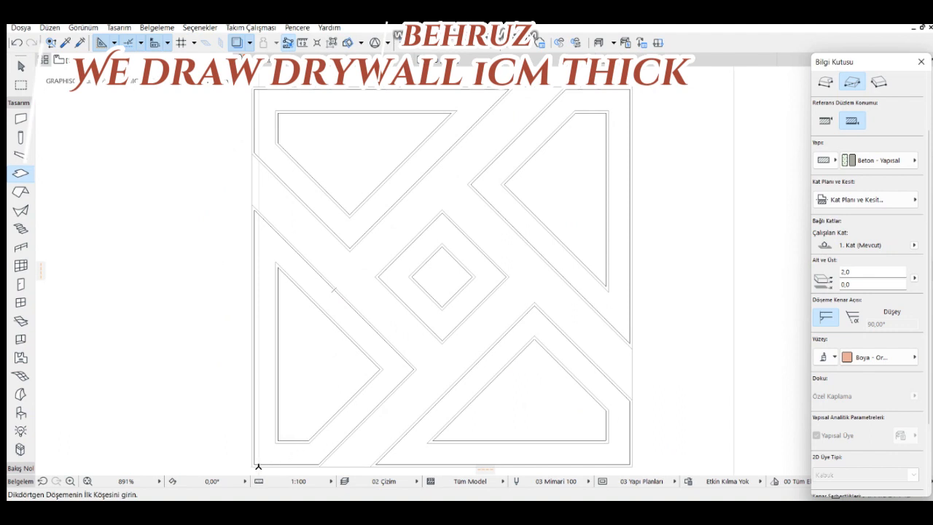
pyautogui.moveTo(309, 434); pyautogui.dragTo(316, 426, button='middle')
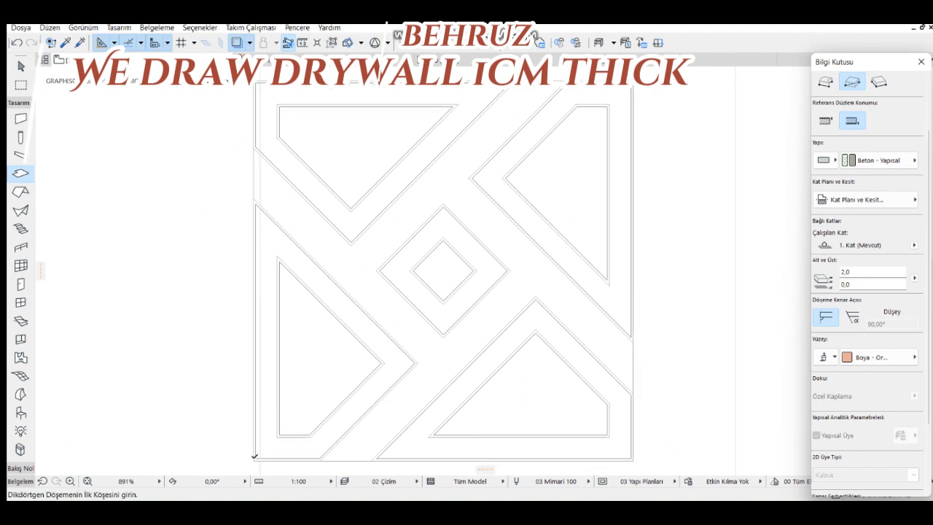
pyautogui.click(254, 459)
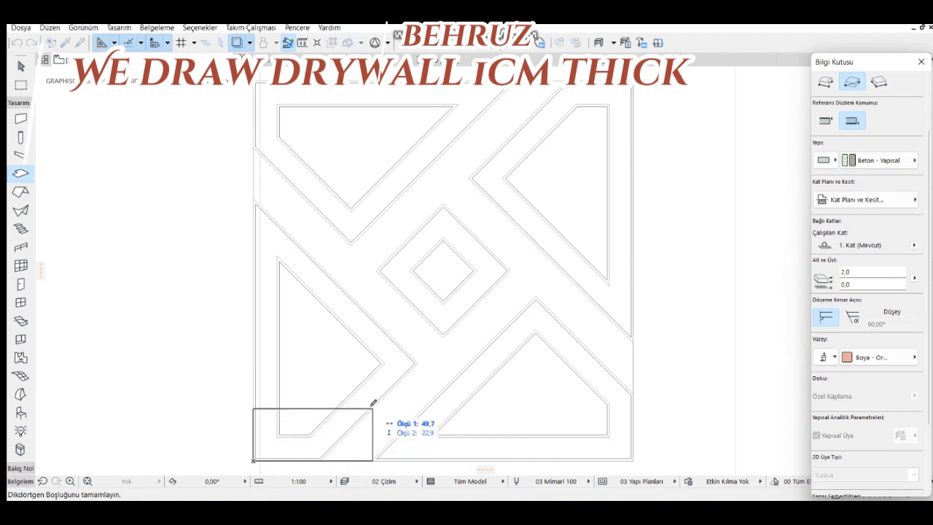
pyautogui.scroll(3, 838, 160)
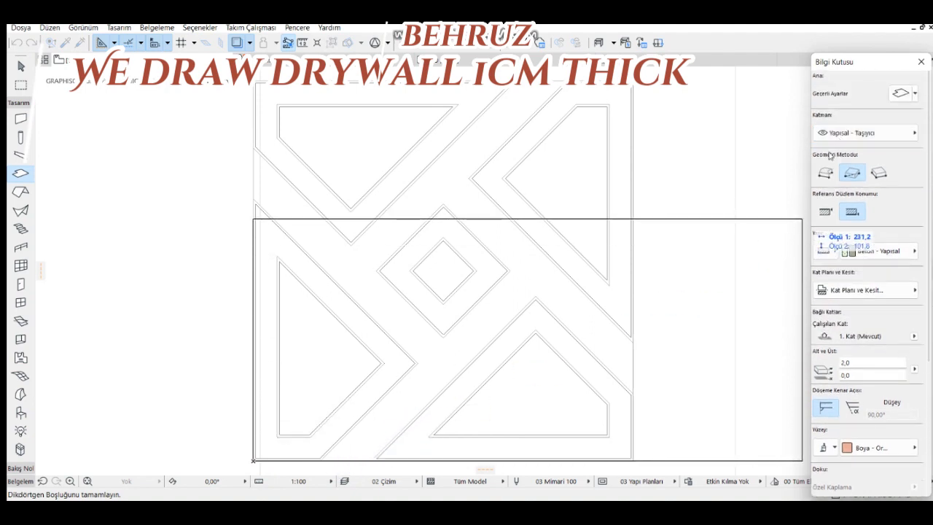
pyautogui.click(825, 173)
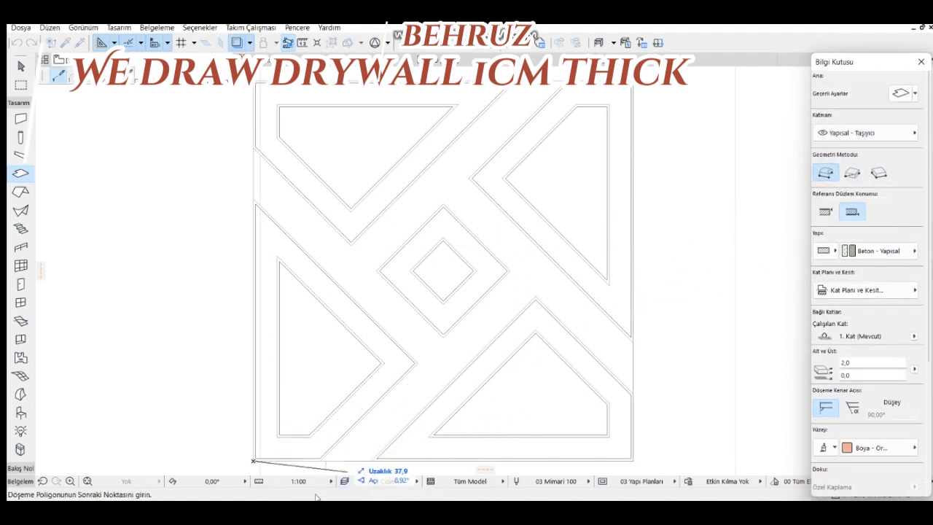
pyautogui.click(320, 461)
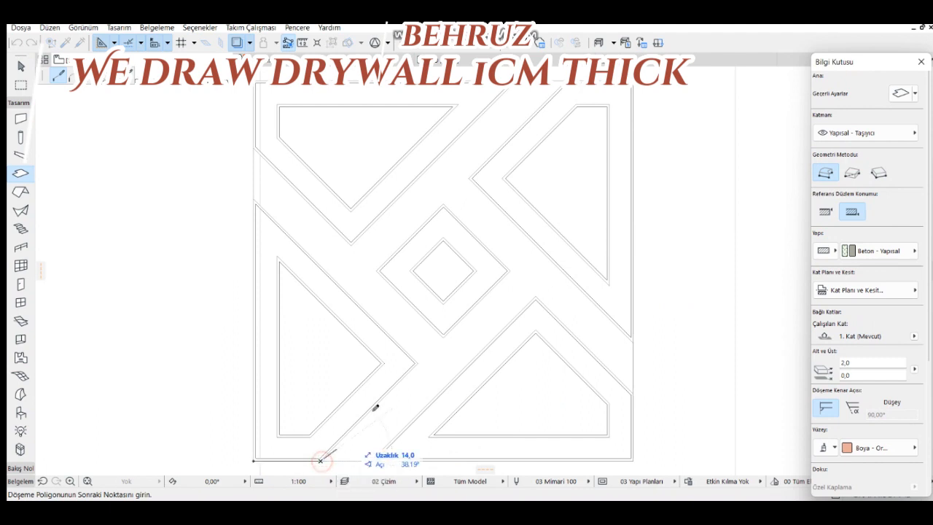
pyautogui.click(417, 362)
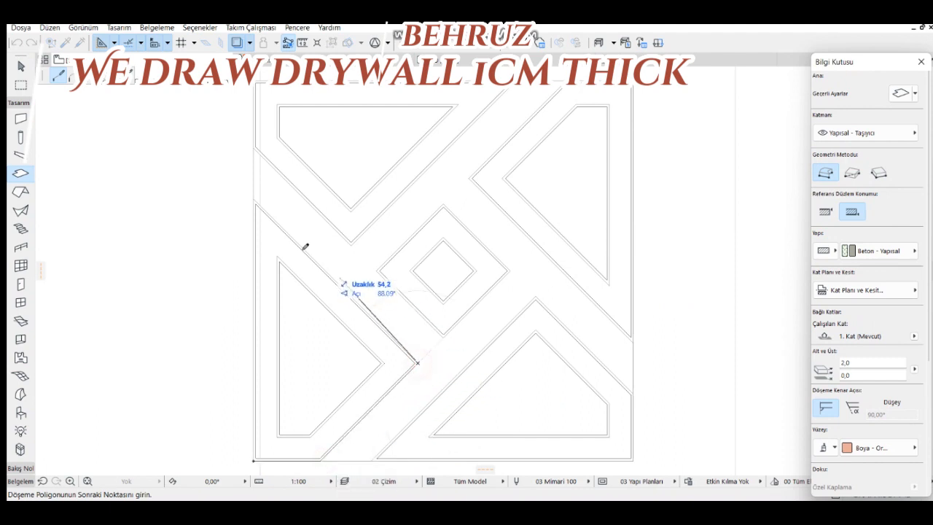
pyautogui.click(253, 199)
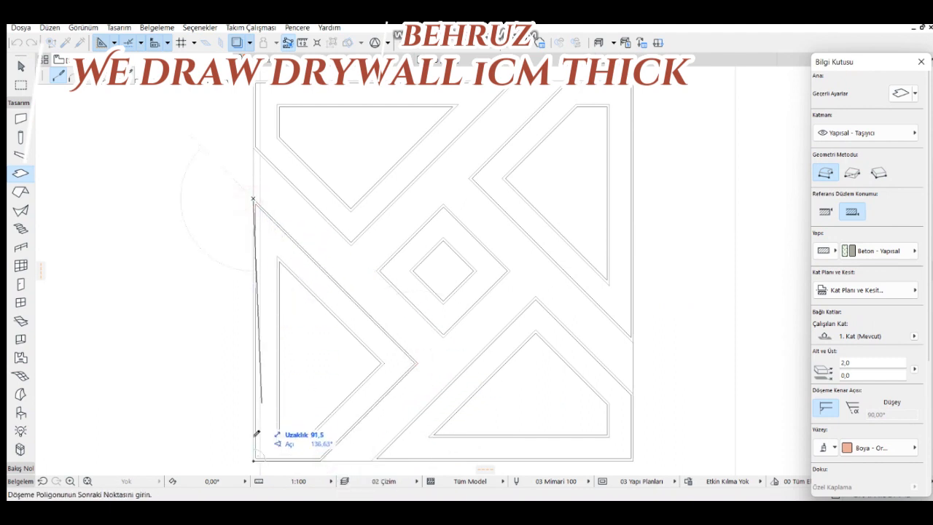
pyautogui.click(255, 459)
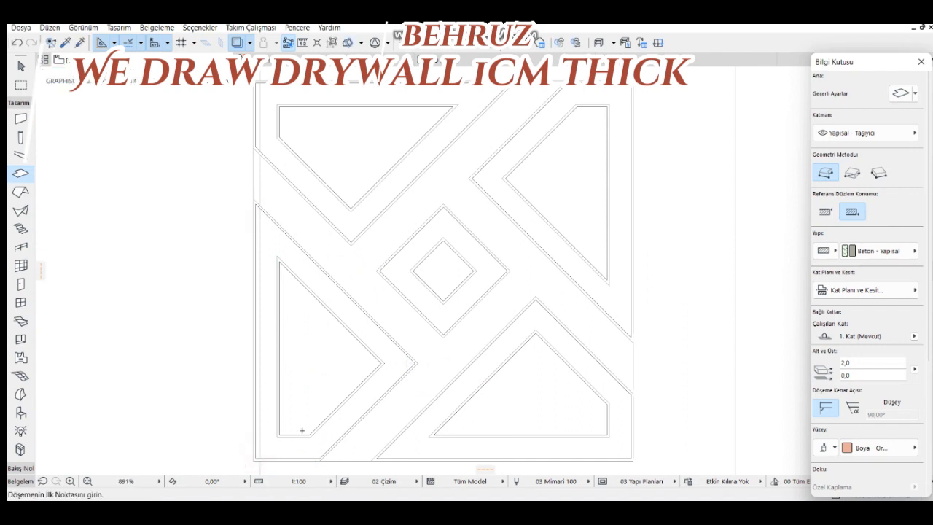
# Draw a polygonal slab following the outer wall outline of the lower-right ceiling section, from its apex through the square's lower-right corner.
pyautogui.click(536, 295)
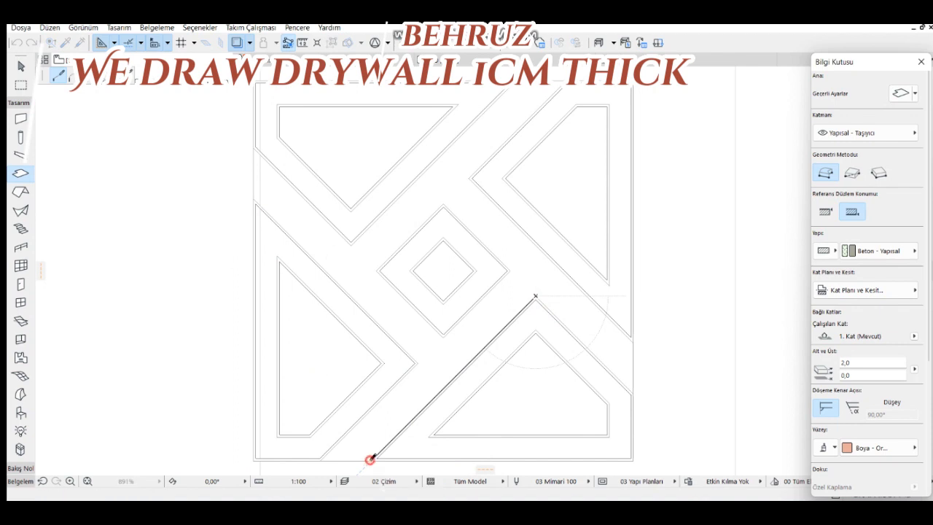
pyautogui.click(371, 459)
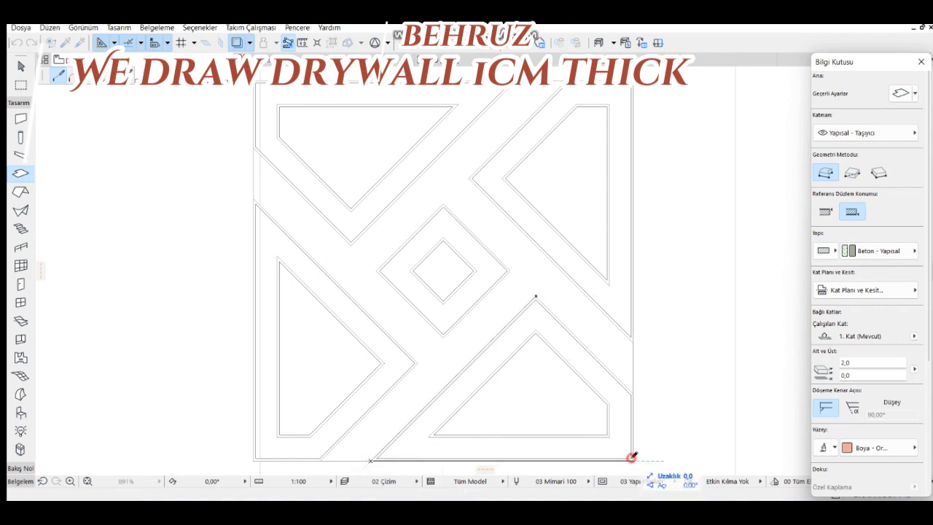
pyautogui.click(632, 459)
pyautogui.click(632, 394)
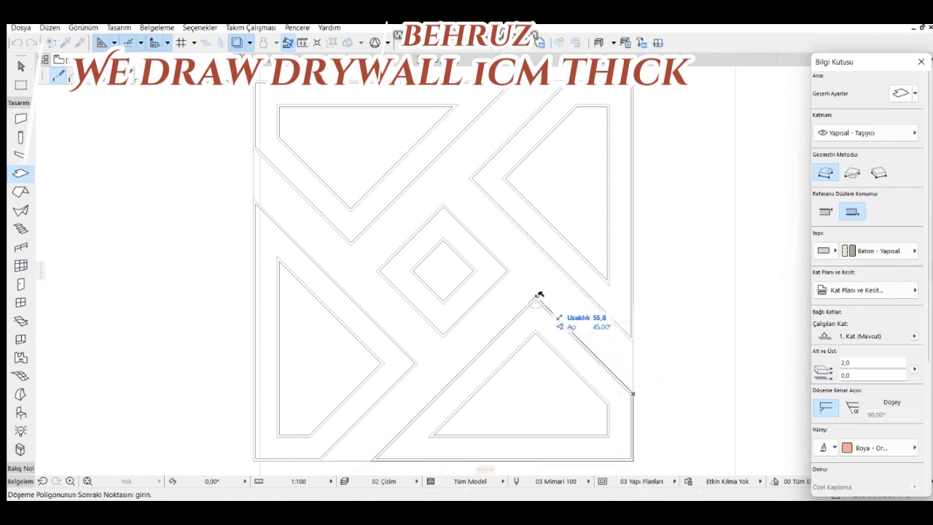
pyautogui.click(535, 296)
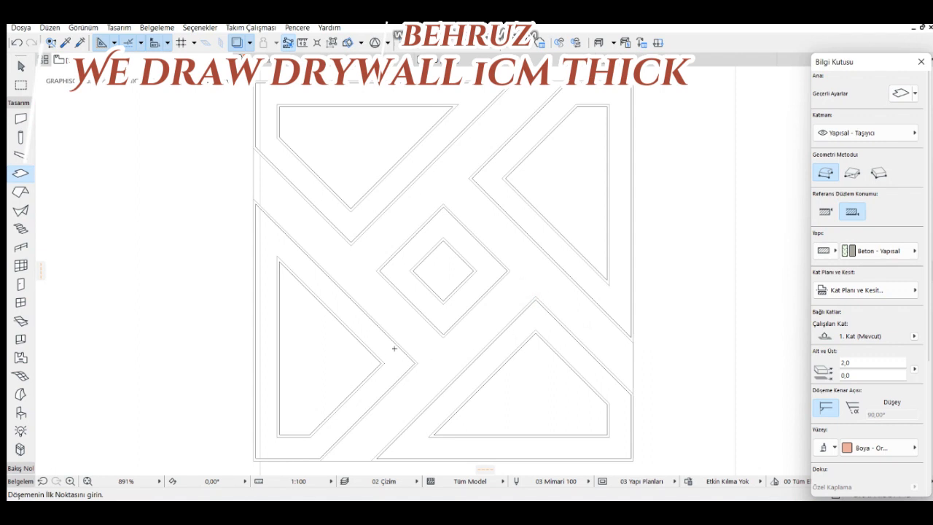
# Draw a polygonal slab through the four outer corners of the larger central rotated square.
pyautogui.click(443, 203)
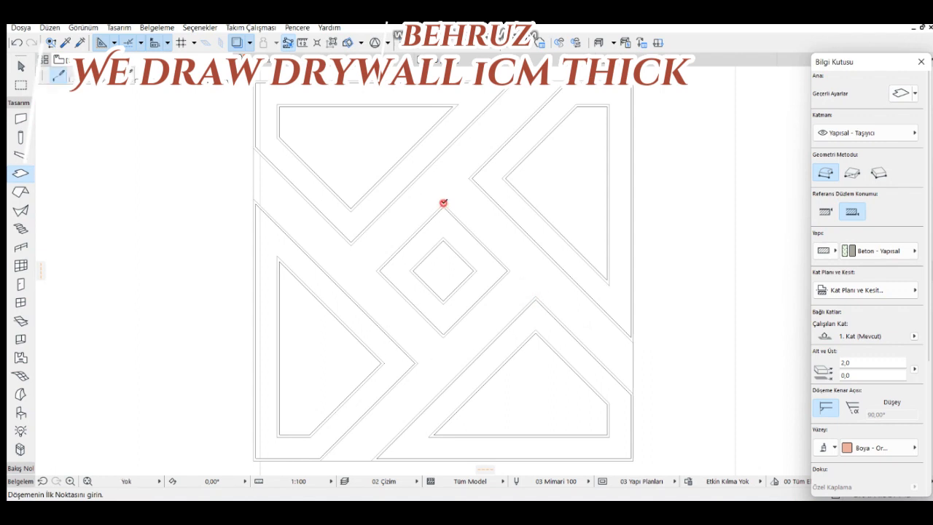
pyautogui.click(511, 270)
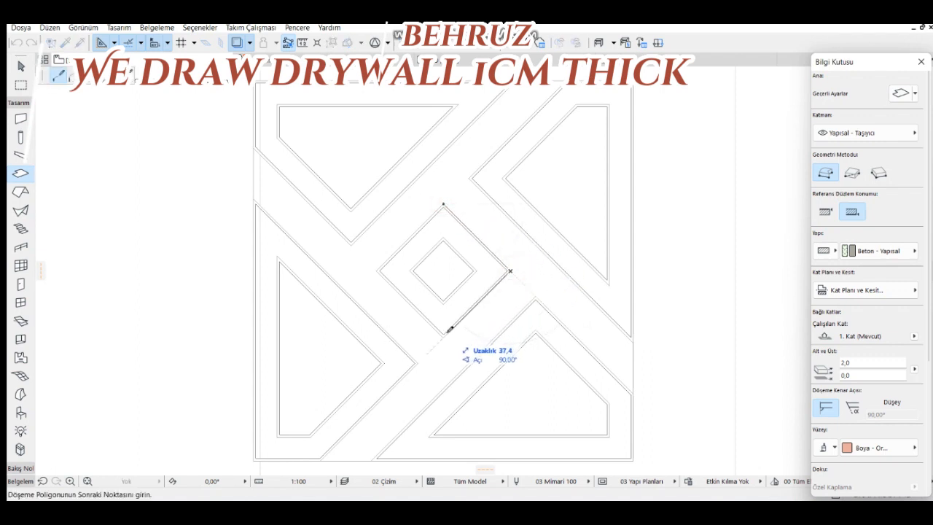
pyautogui.click(442, 337)
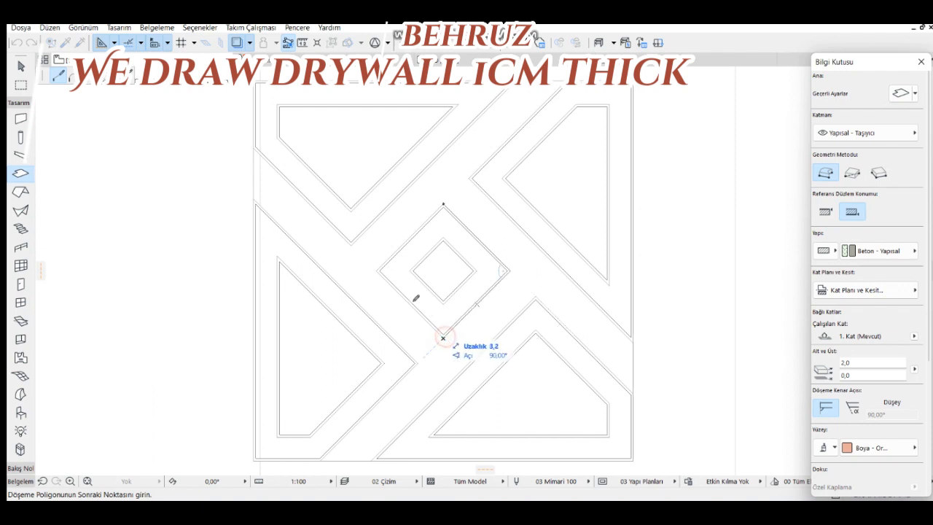
pyautogui.click(376, 271)
pyautogui.click(444, 203)
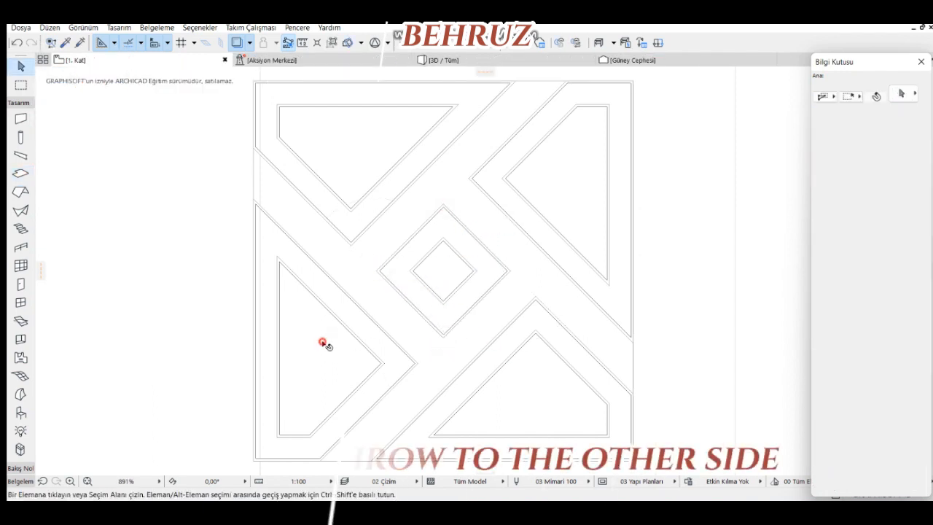
# Select the lower-left and lower-right slabs and mirror a copy of both about the vertical axis through the central rotated square.
pyautogui.click(364, 356)
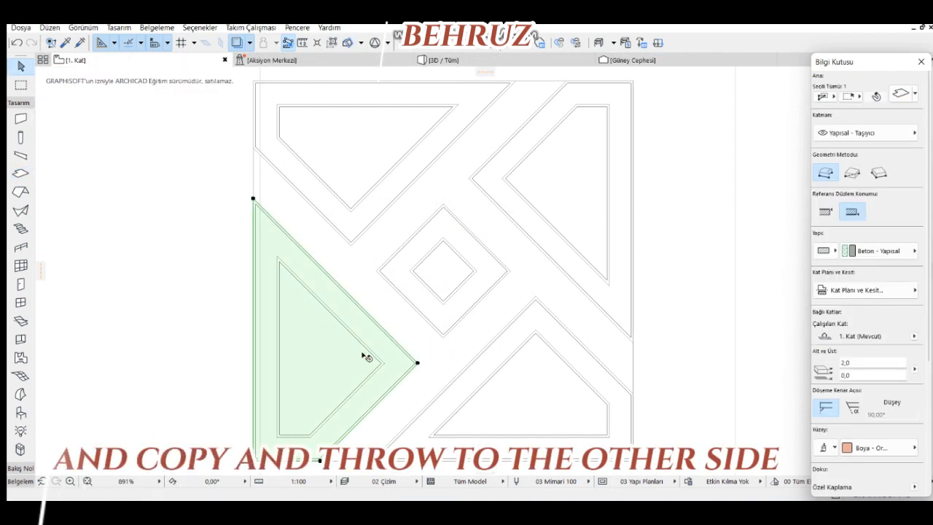
pyautogui.keyDown('shift'); pyautogui.click(551, 391); pyautogui.keyUp('shift')
pyautogui.click(417, 362)
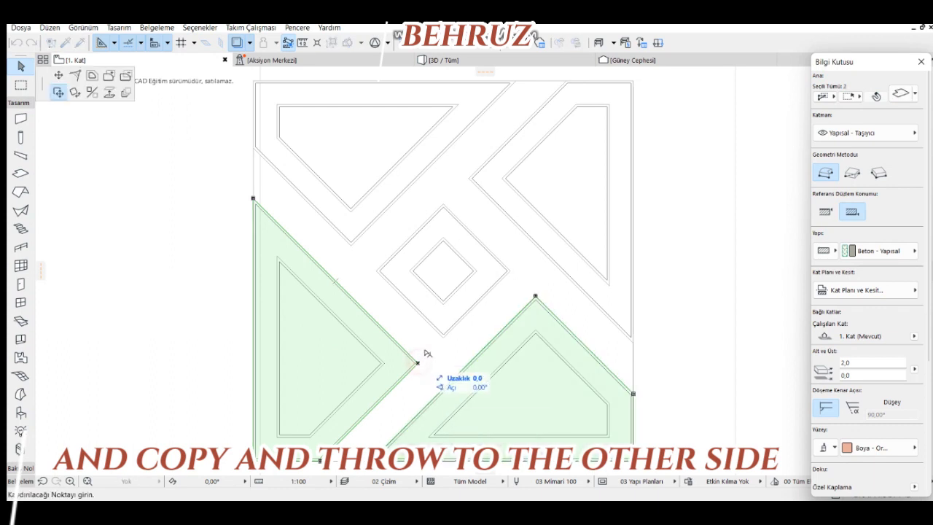
pyautogui.click(91, 93)
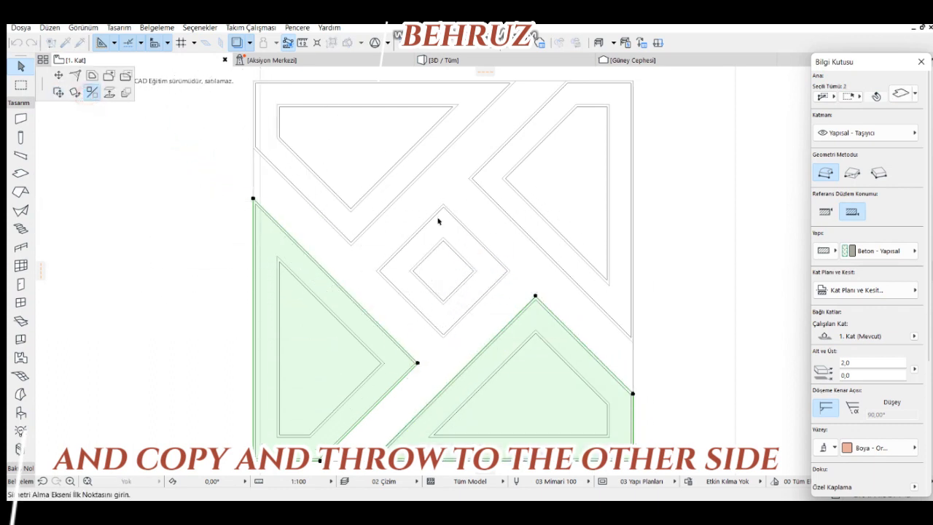
pyautogui.press('ctrl')
pyautogui.click(444, 204)
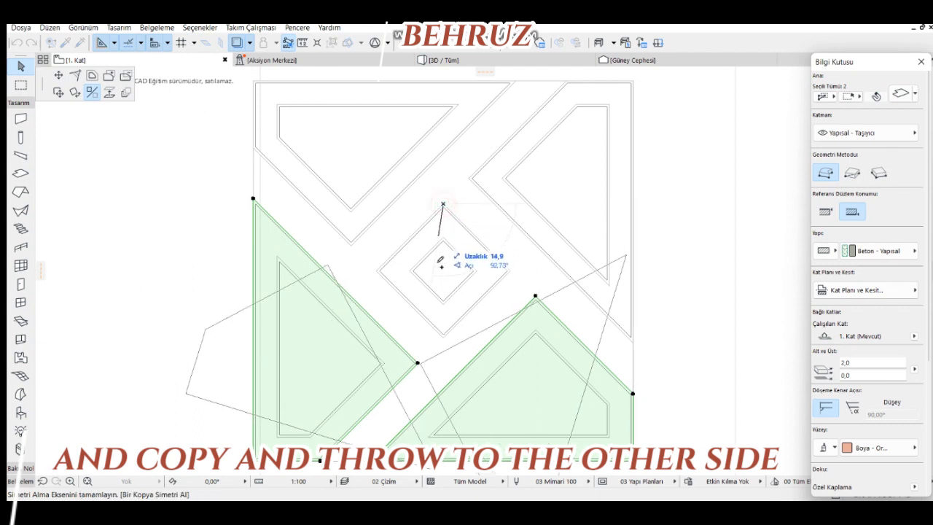
pyautogui.click(444, 334)
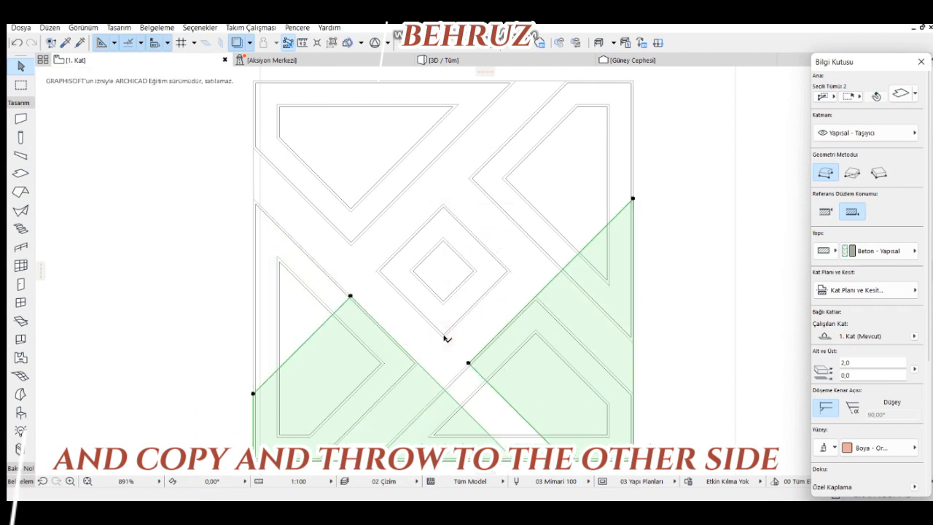
# Mirror the two copied slabs, without another copy, about the horizontal axis through the central rotated square to cover the upper sections.
pyautogui.click(468, 364)
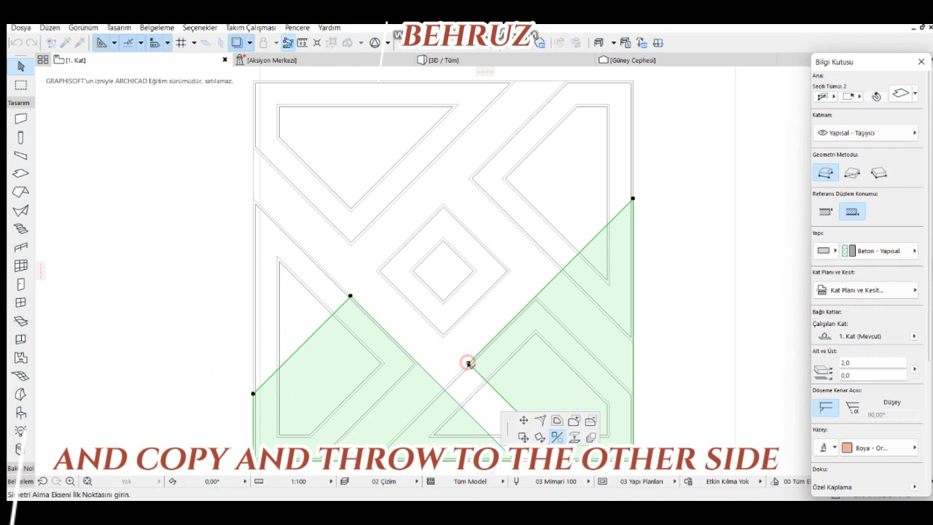
pyautogui.click(377, 272)
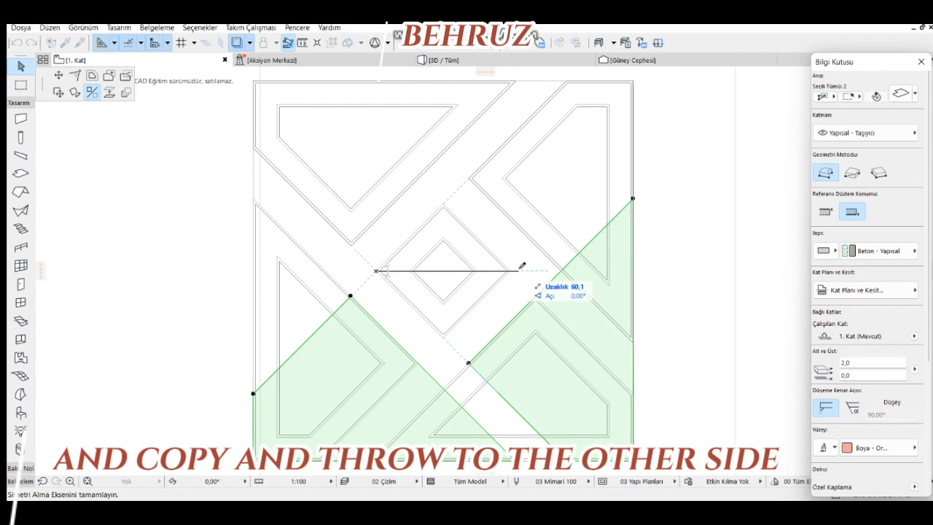
pyautogui.click(519, 271)
# Examine the walls and slabs of the ceiling pattern in 3D from above, the side and below.
pyautogui.click(565, 64)
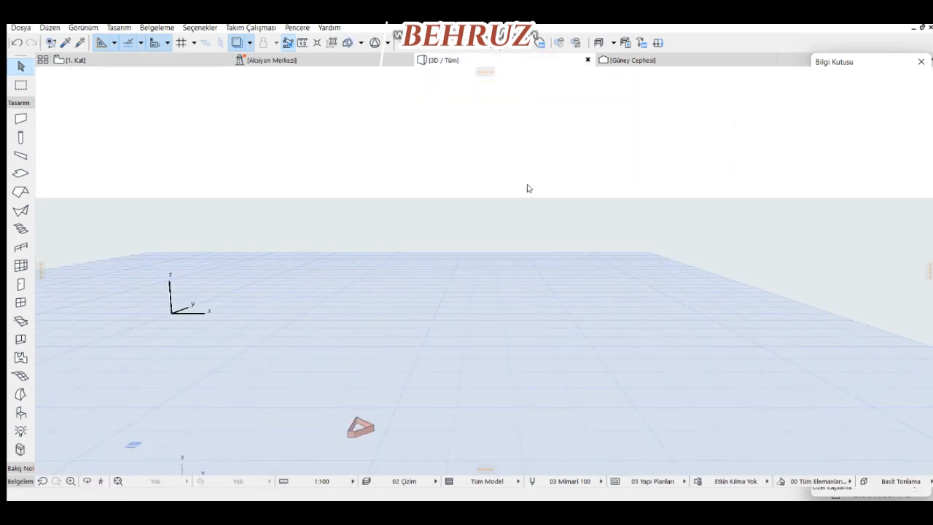
pyautogui.scroll(5, 405, 430)
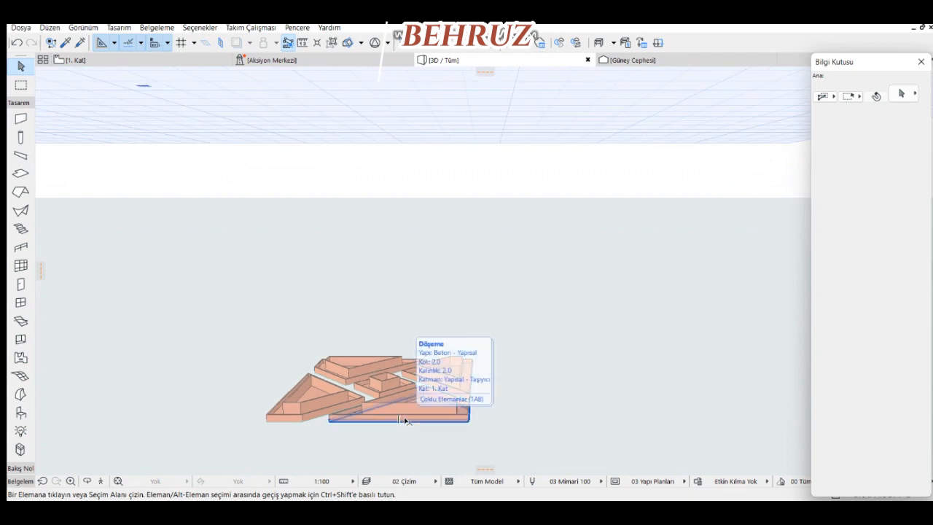
pyautogui.keyDown('shift'); pyautogui.moveTo(407, 416); pyautogui.dragTo(404, 250, button='middle'); pyautogui.keyUp('shift')
pyautogui.scroll(5, 404, 250)
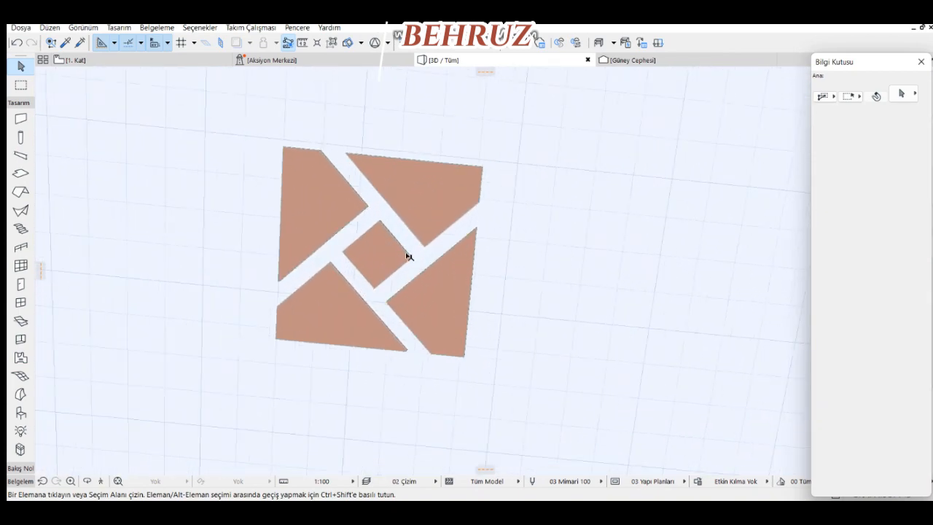
pyautogui.keyDown('shift'); pyautogui.moveTo(409, 283); pyautogui.dragTo(357, 492, button='middle'); pyautogui.keyUp('shift')
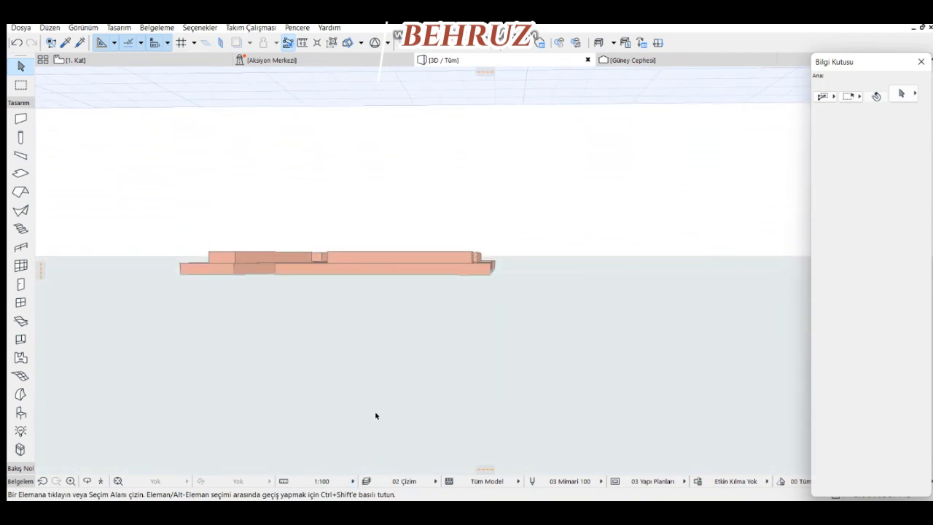
pyautogui.keyDown('shift'); pyautogui.moveTo(376, 415); pyautogui.dragTo(383, 117, button='middle'); pyautogui.keyUp('shift')
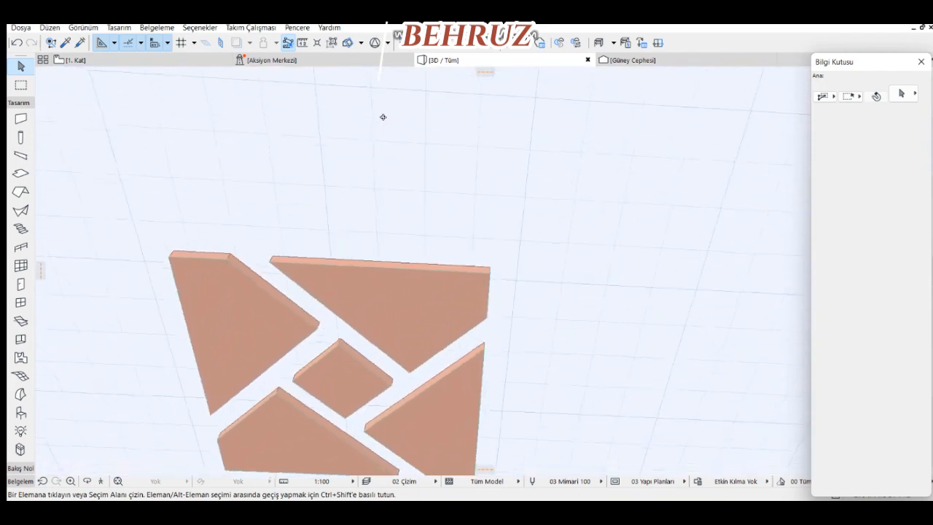
pyautogui.keyDown('shift'); pyautogui.moveTo(393, 327); pyautogui.dragTo(371, 190, button='middle'); pyautogui.keyUp('shift')
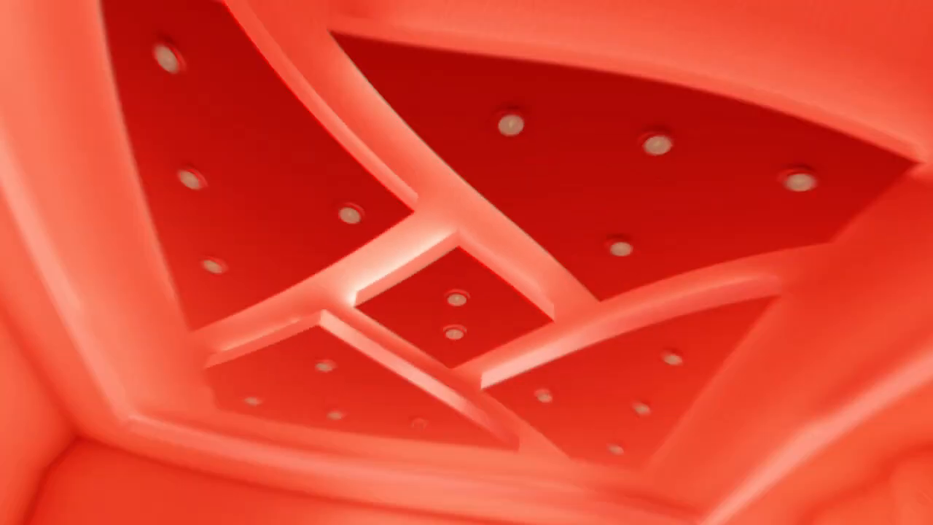